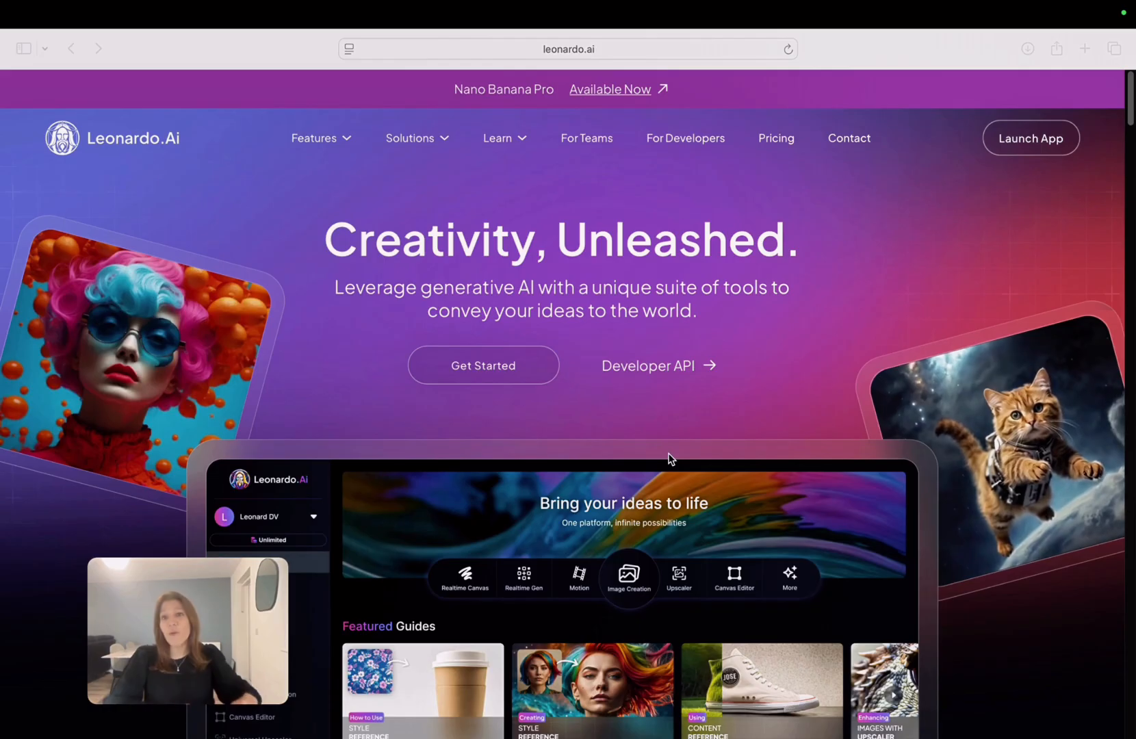
Launch the Leonardo.Ai web app from the website's home page.
left_click(639, 6)
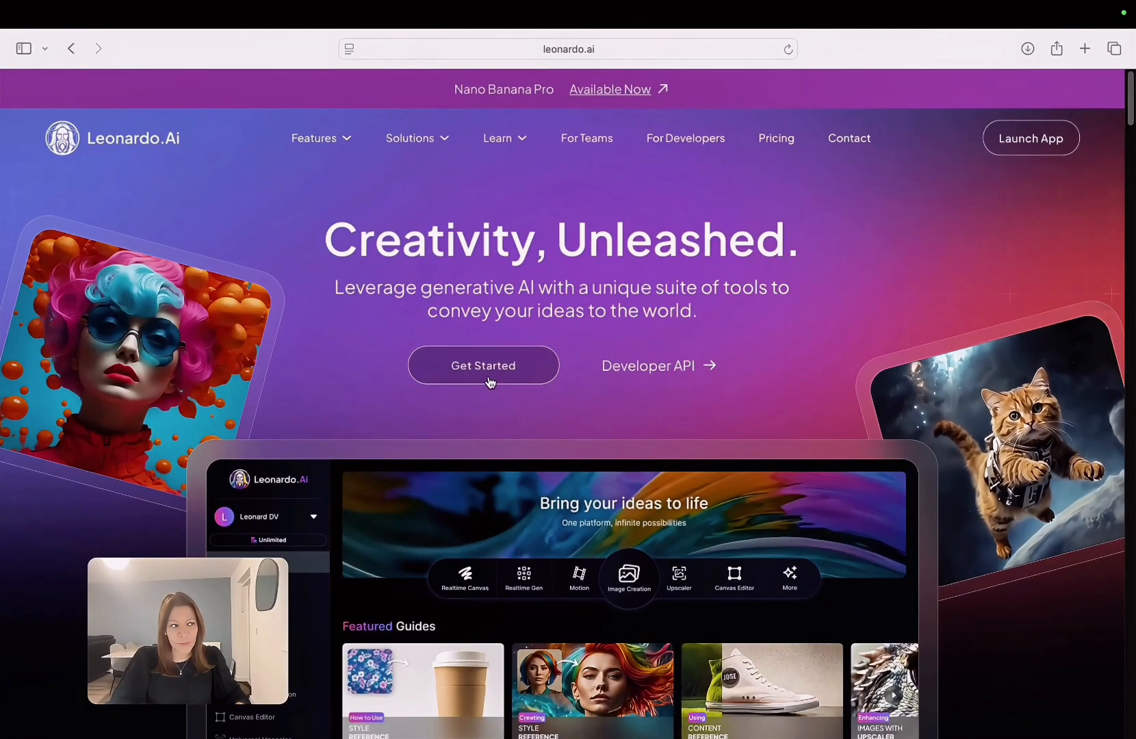
left_click(490, 380)
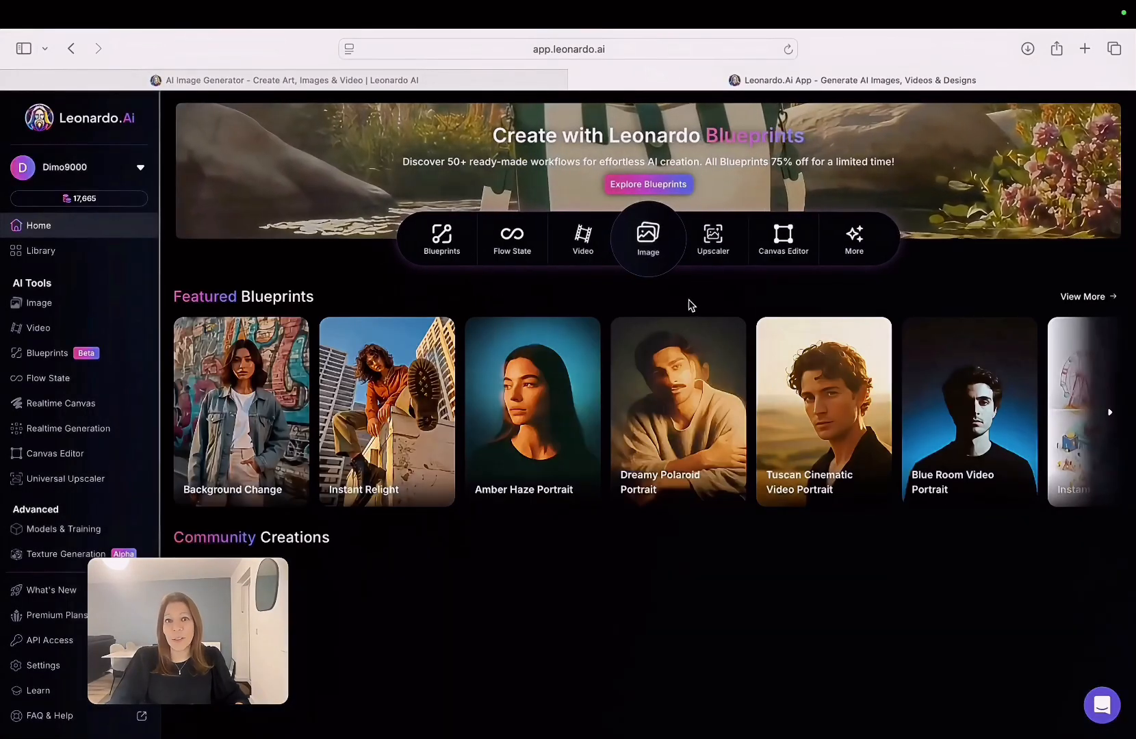
left_click_drag(167, 587, 941, 616)
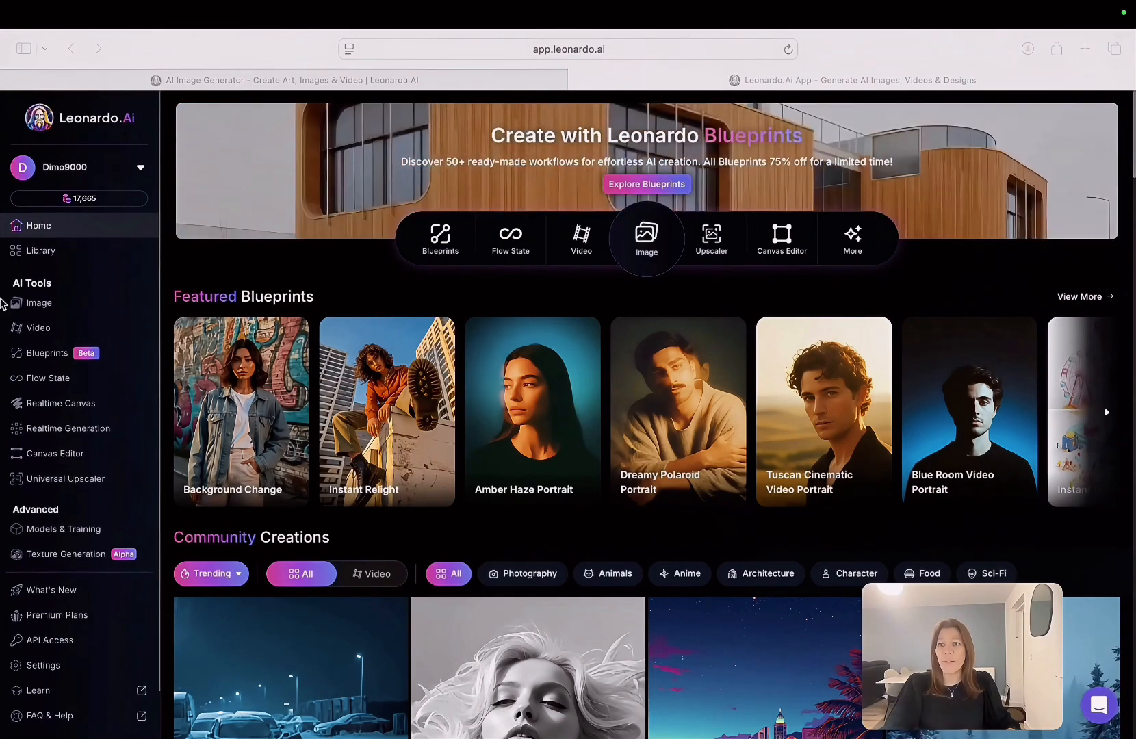
Review the premium plans and their monthly pricing, and return to the app's home page.
left_click(63, 625)
left_click(63, 624)
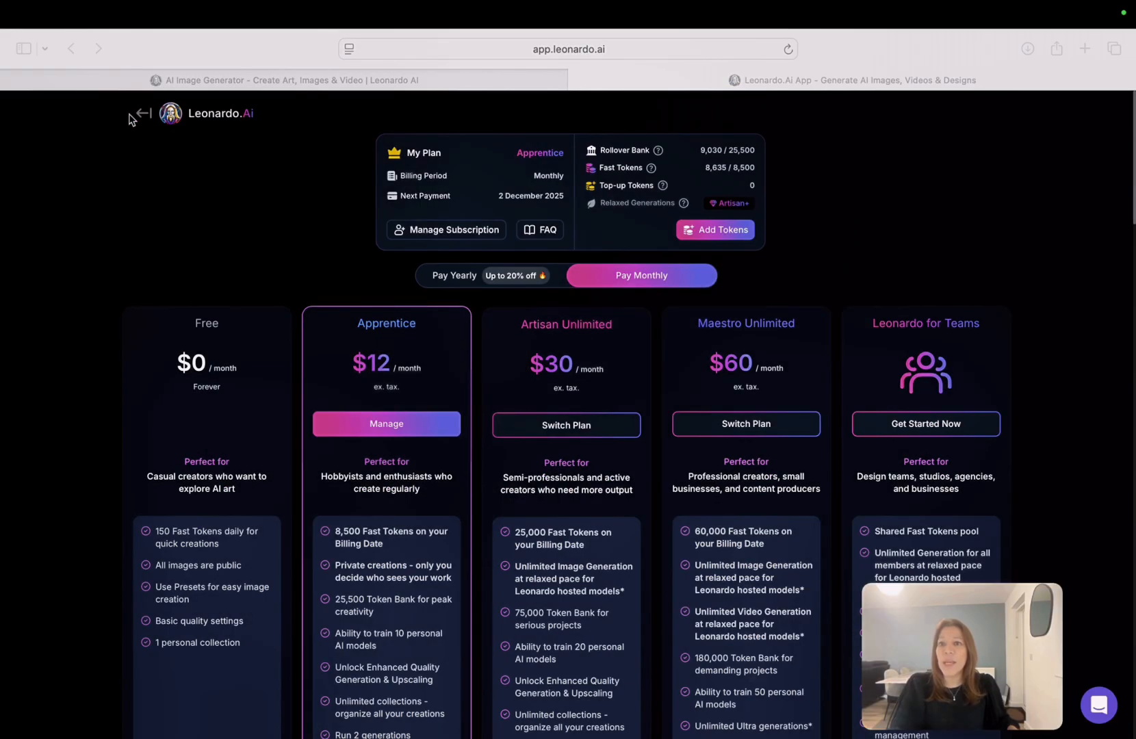
left_click(142, 114)
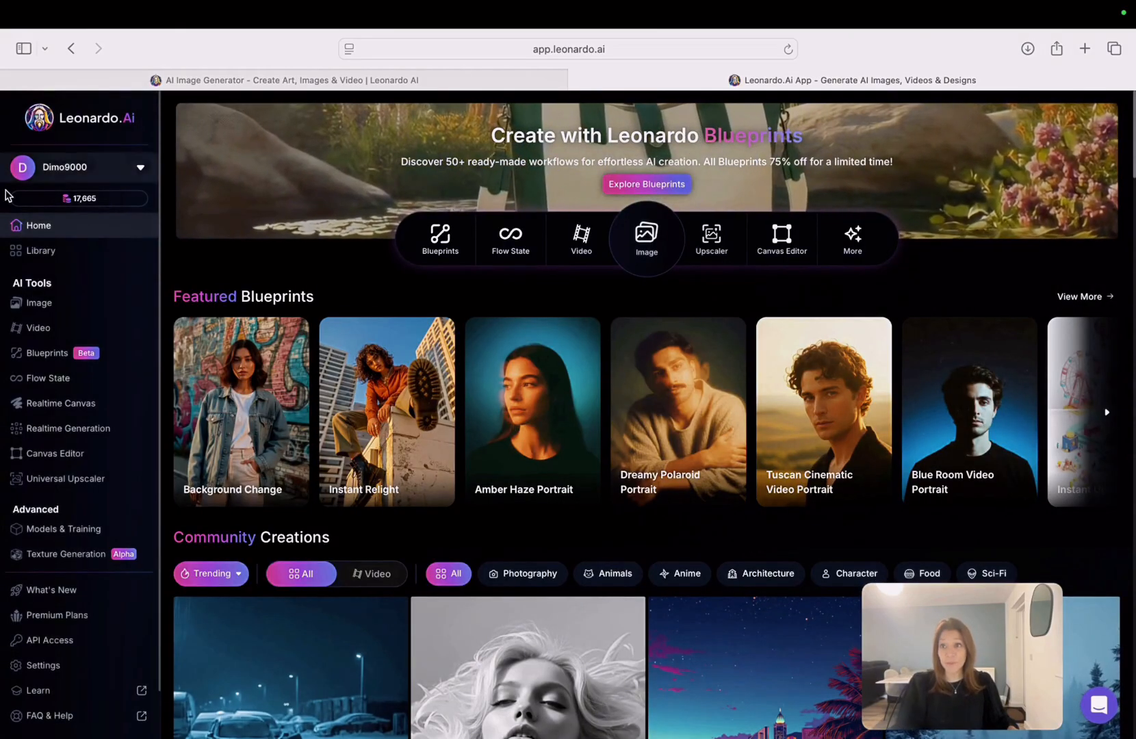
mouse_move(31, 205)
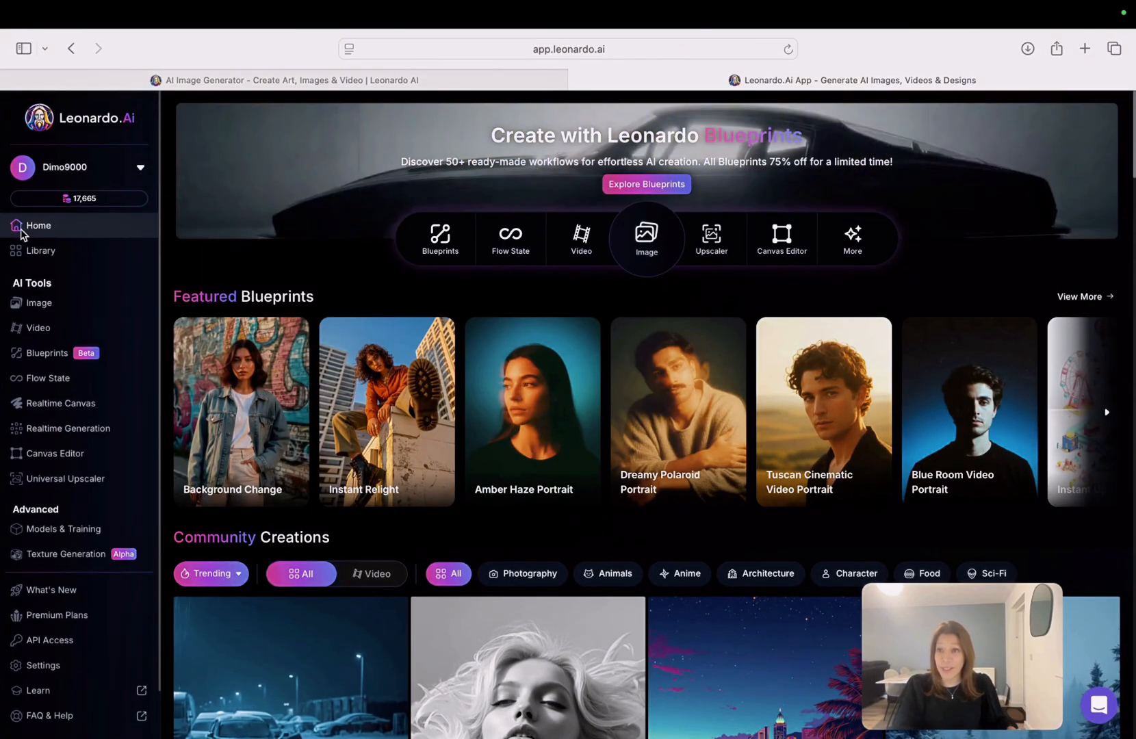
mouse_move(79, 203)
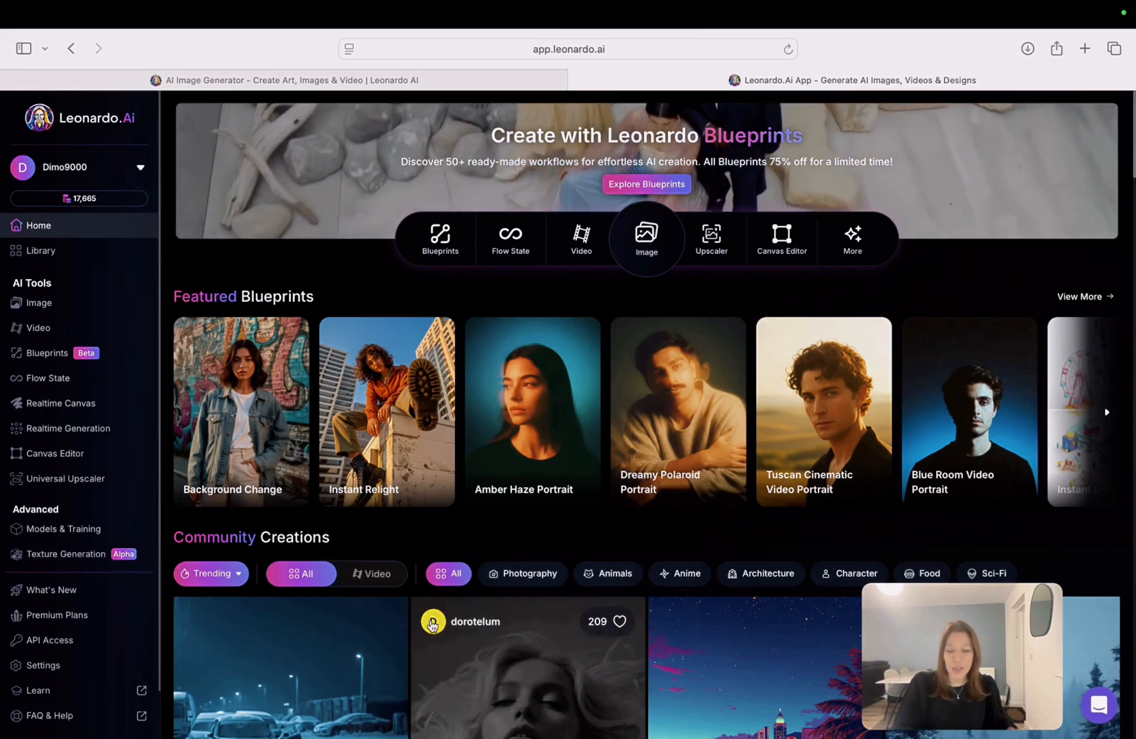
Browse the Community Creations and view the prompt and settings of the artwork with white towers and a planet.
scroll(353, 622, "down", 3)
scroll(354, 626, "down", 6)
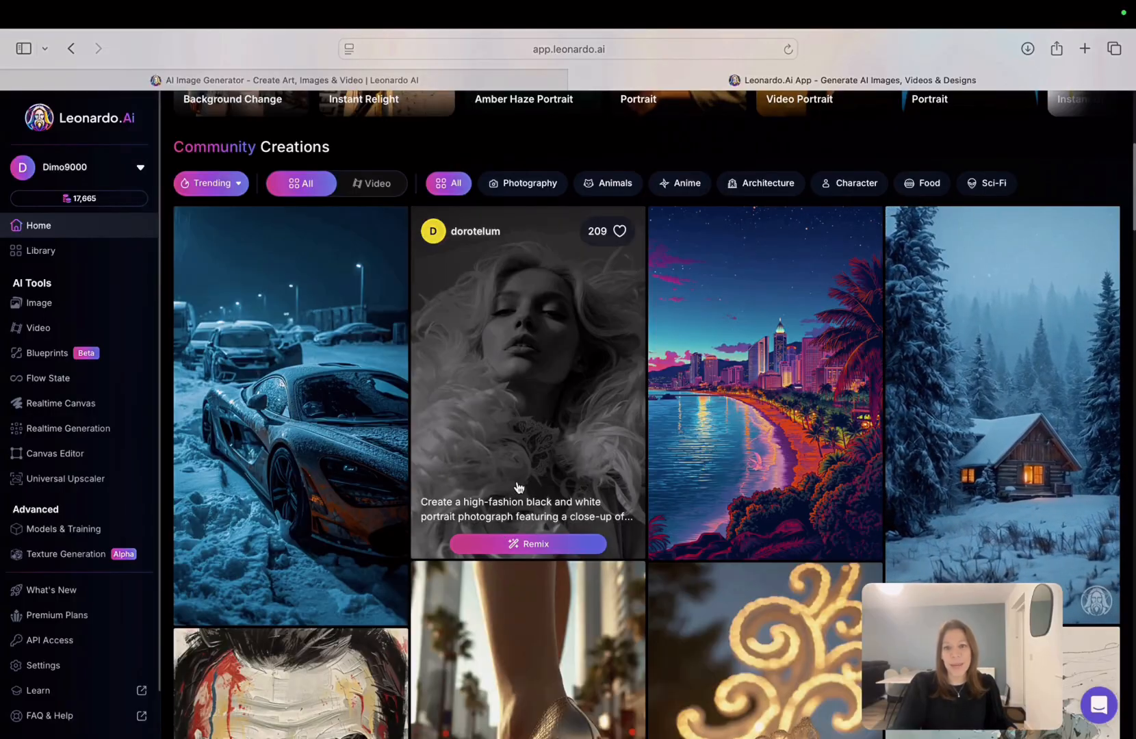
scroll(542, 586, "down", 5)
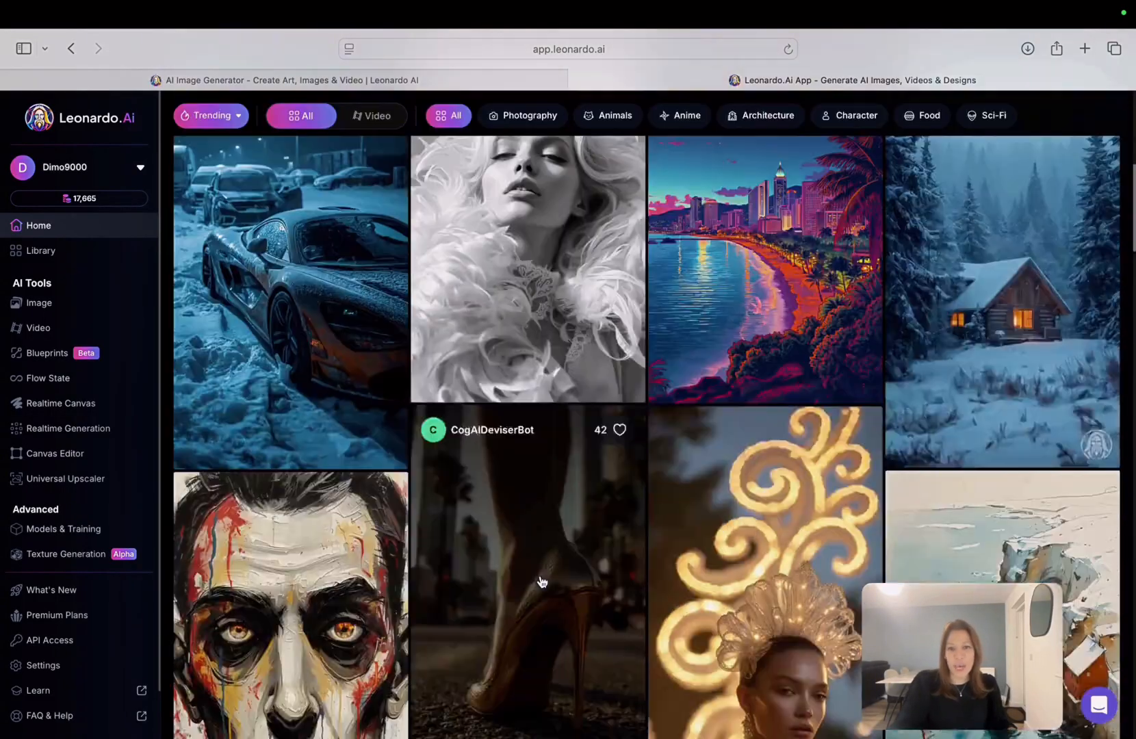
scroll(542, 583, "down", 5)
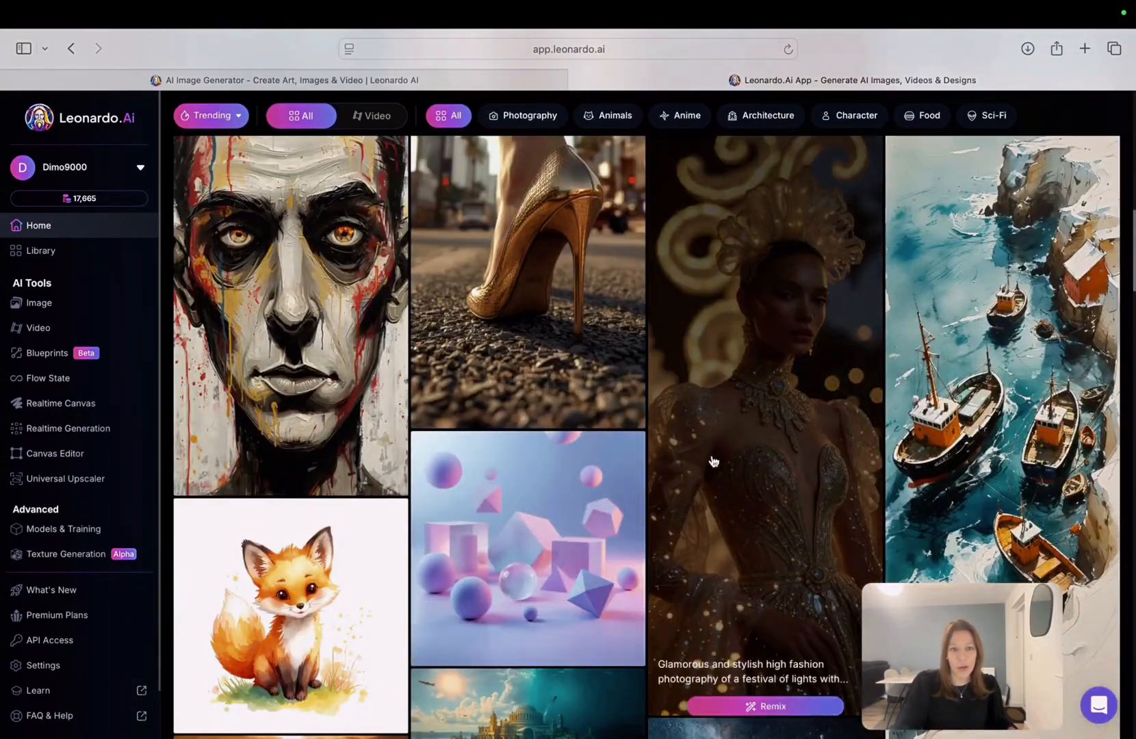
scroll(714, 464, "down", 10)
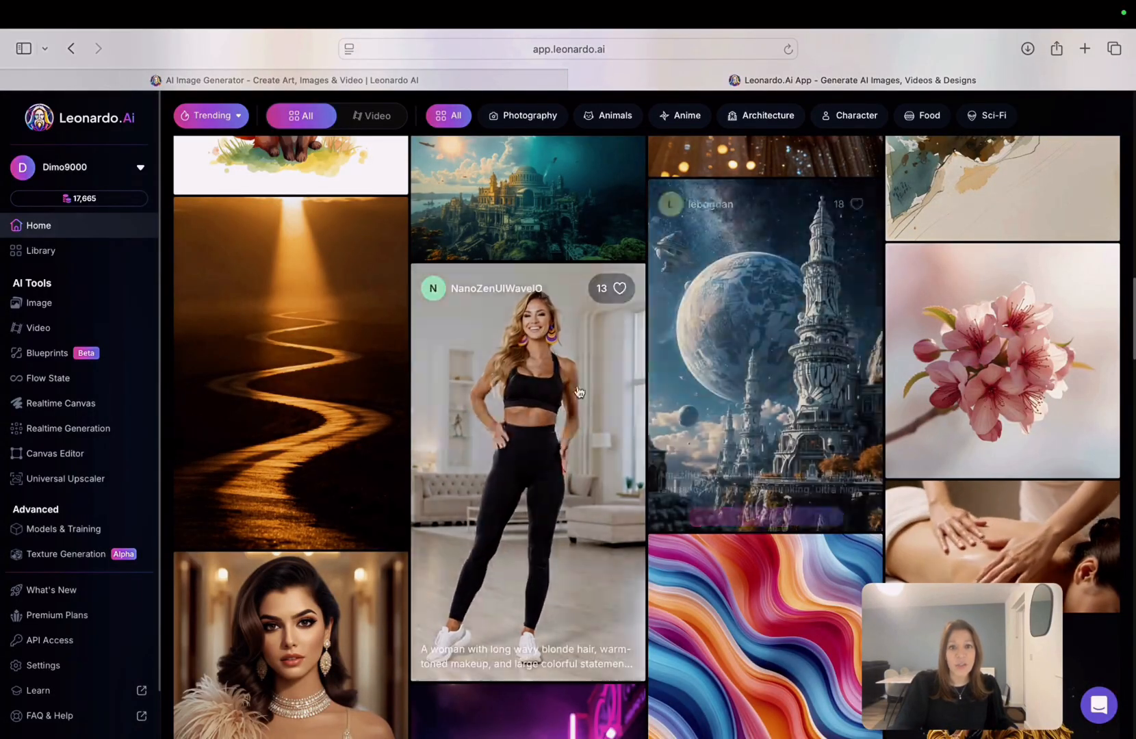
left_click(754, 352)
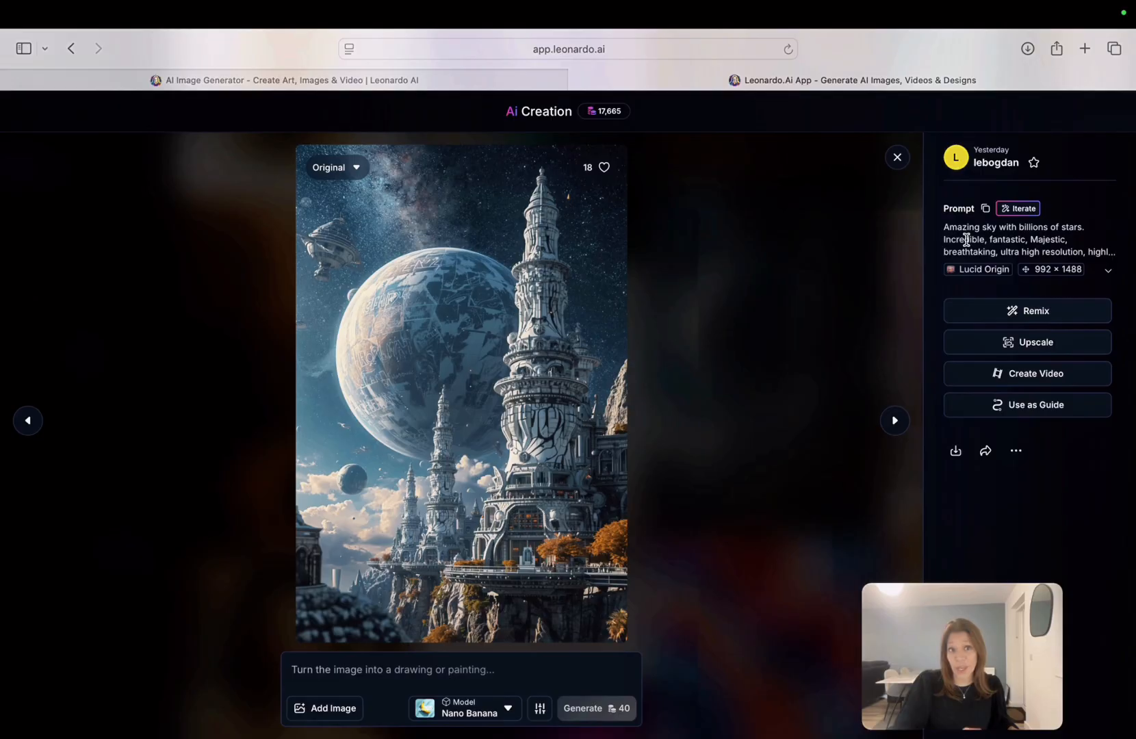
left_click(897, 158)
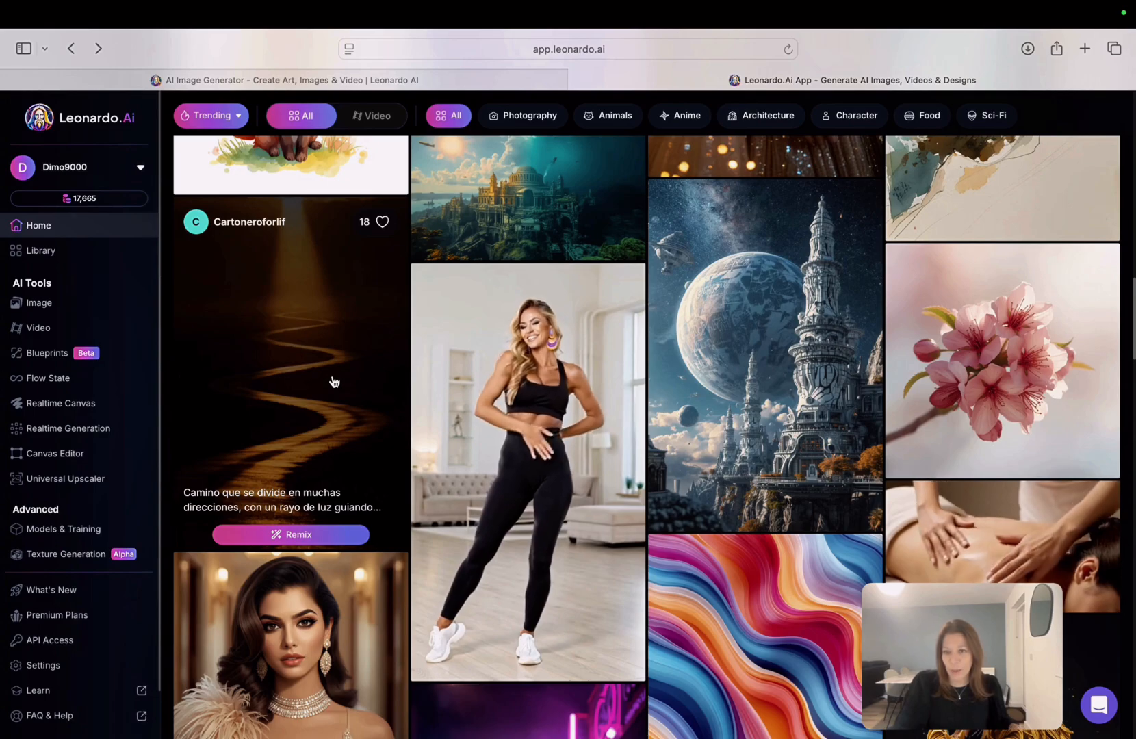
scroll(333, 381, "up", 15)
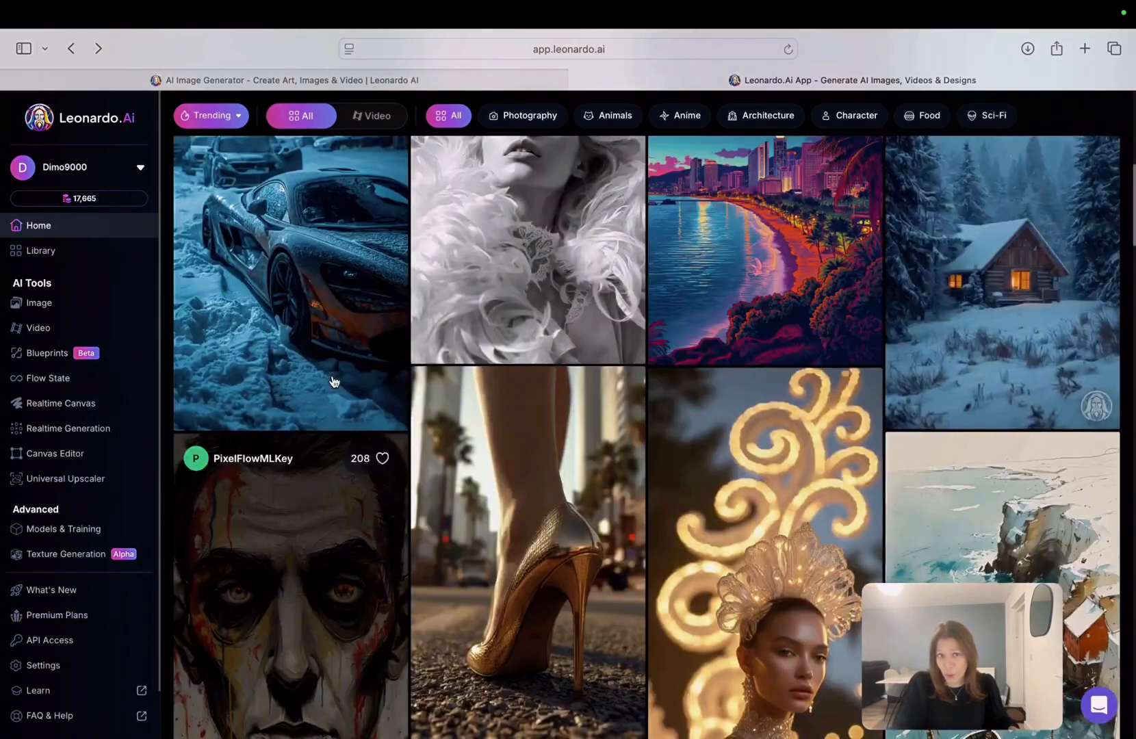
scroll(333, 381, "up", 6)
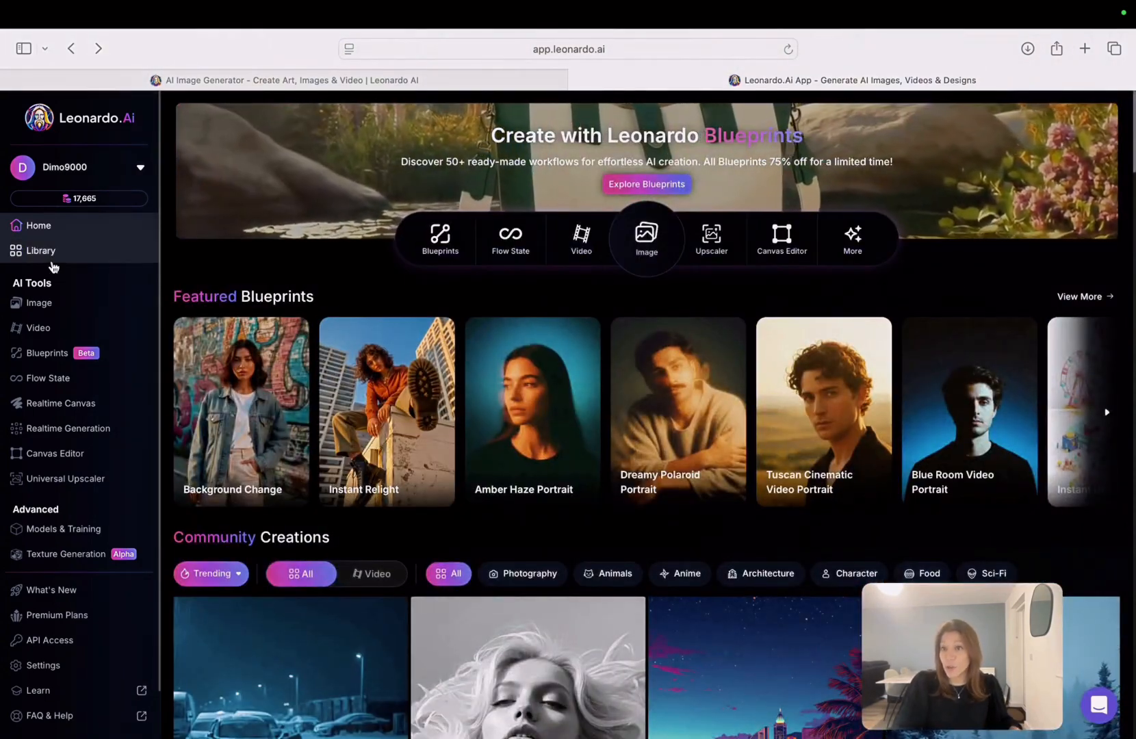
Open the Library to view the account's own generations and its Collections.
left_click(41, 252)
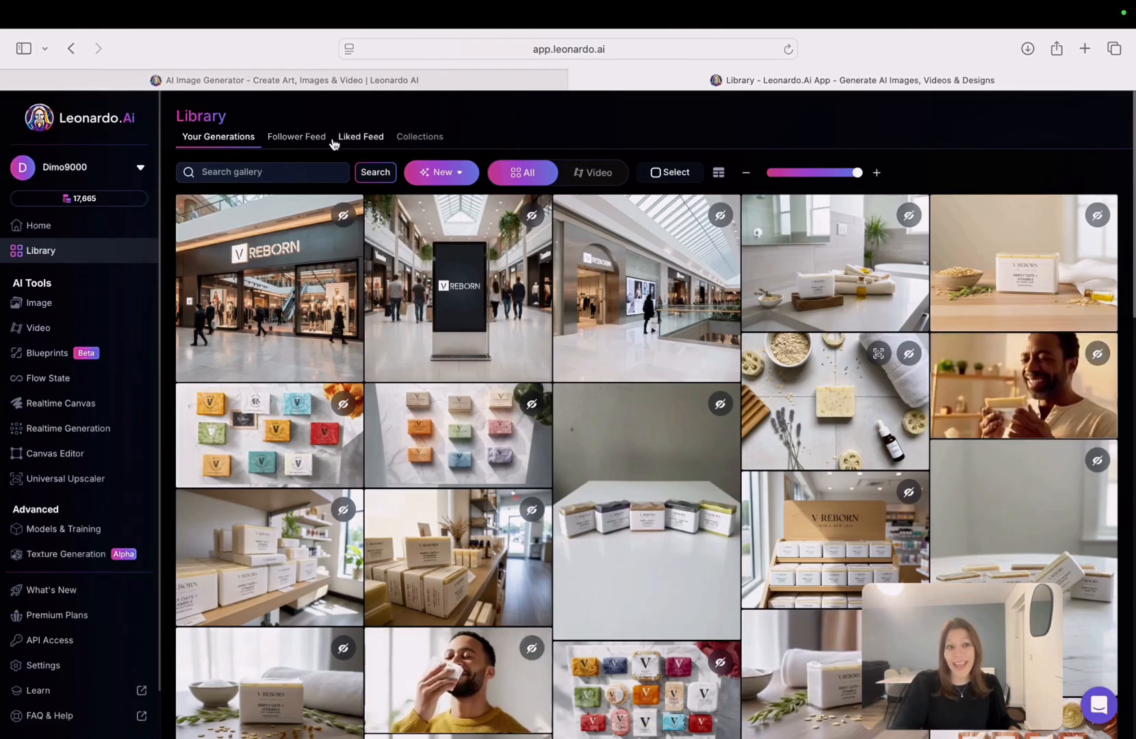
left_click(437, 140)
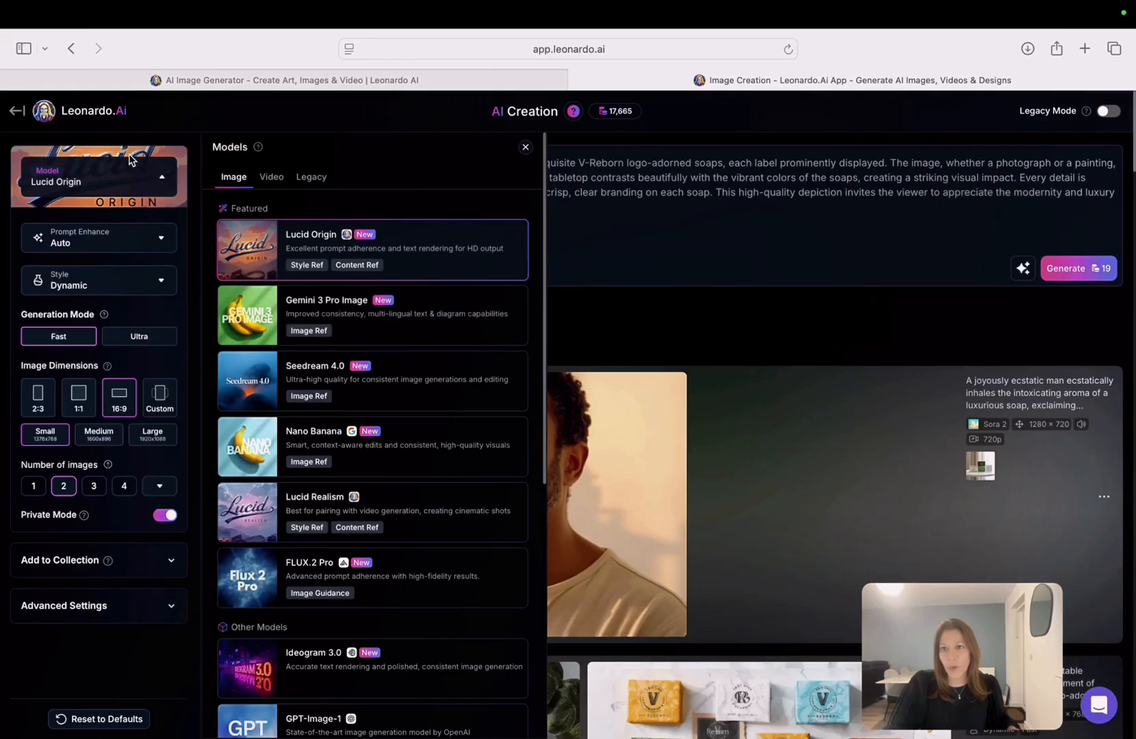
Look through the featured and other image models available for image creation.
left_click(132, 166)
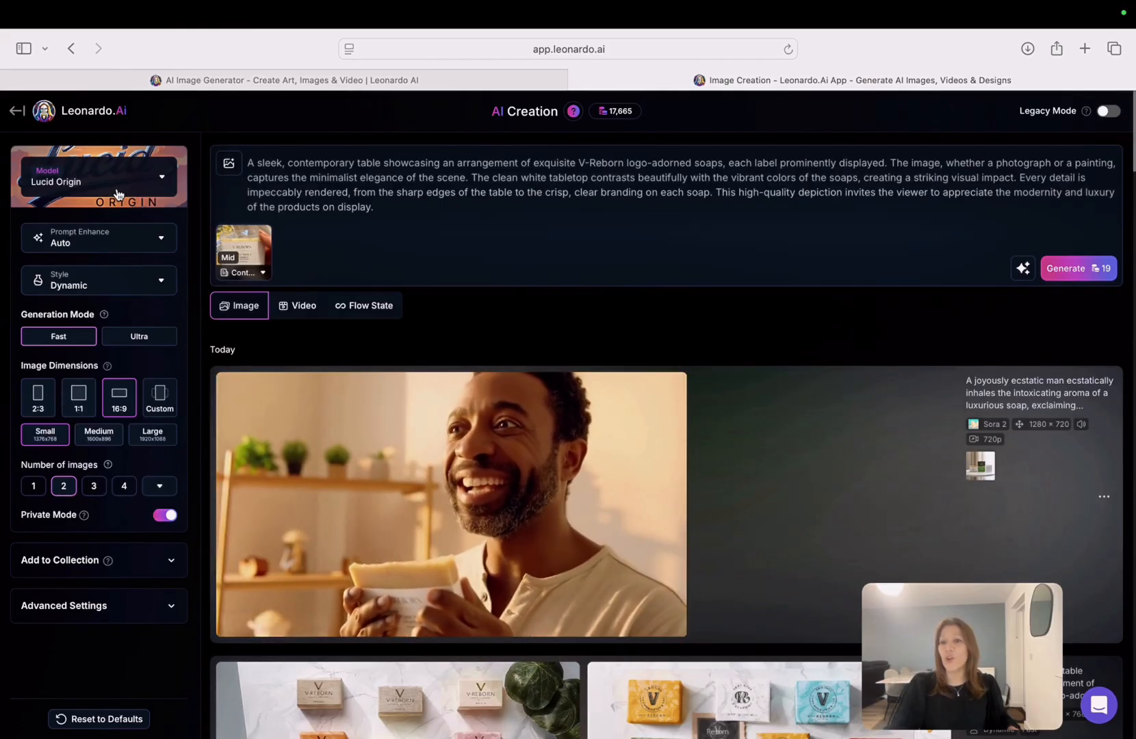
left_click(118, 192)
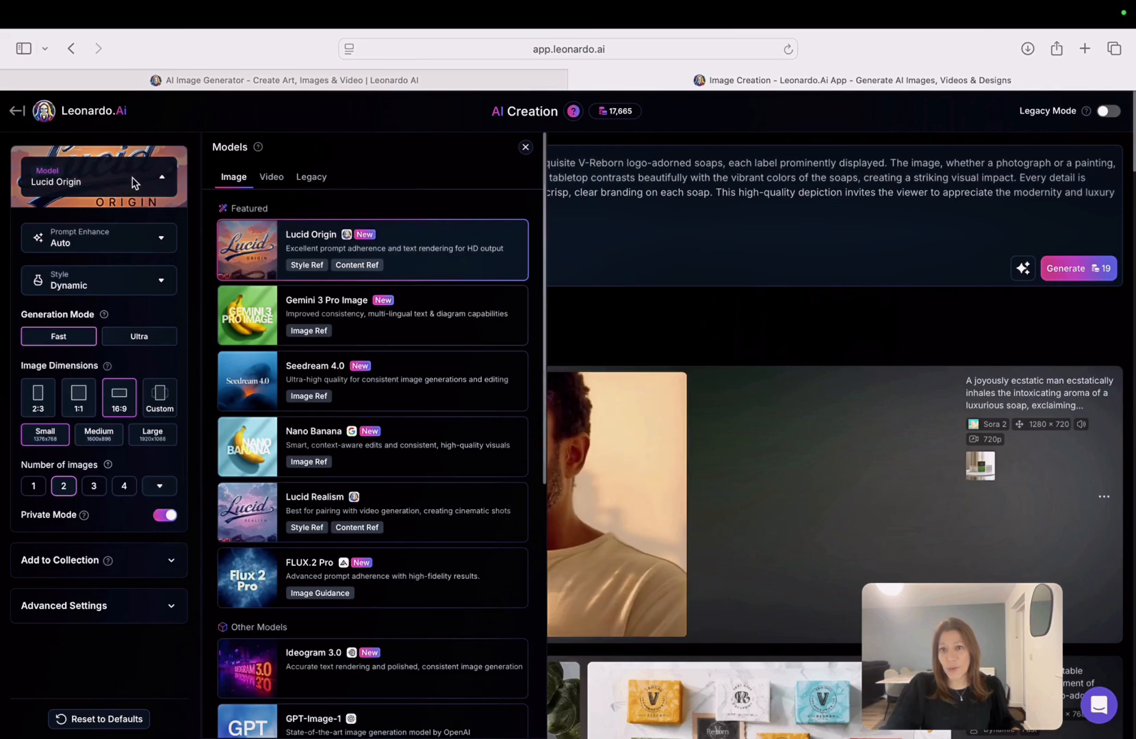
scroll(329, 319, "down", 6)
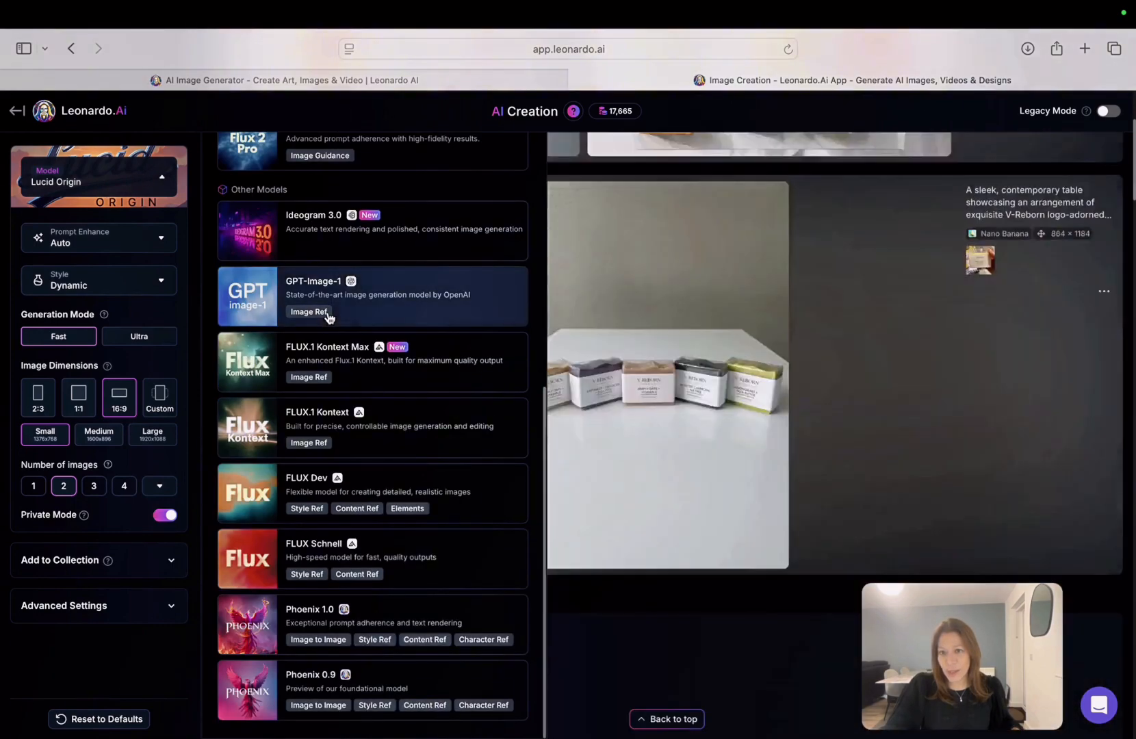
scroll(328, 319, "up", 8)
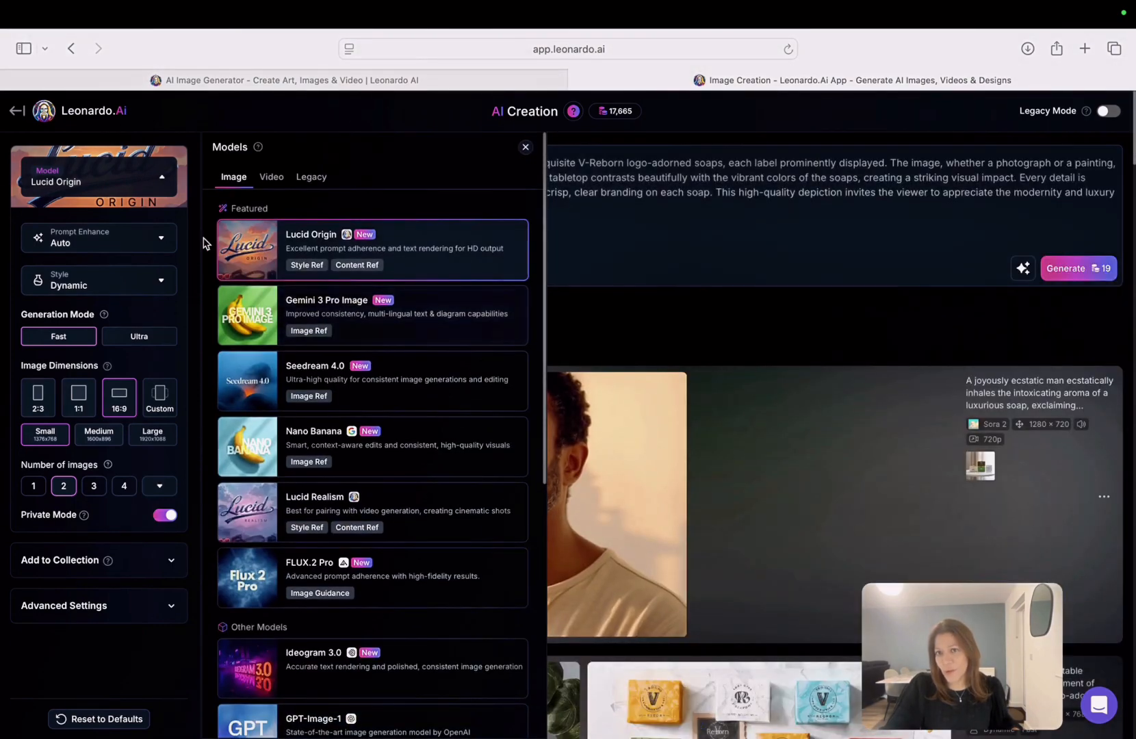
Examine the Prompt Enhance options, the AI prompt tools and the current soap-display prompt text.
left_click(106, 239)
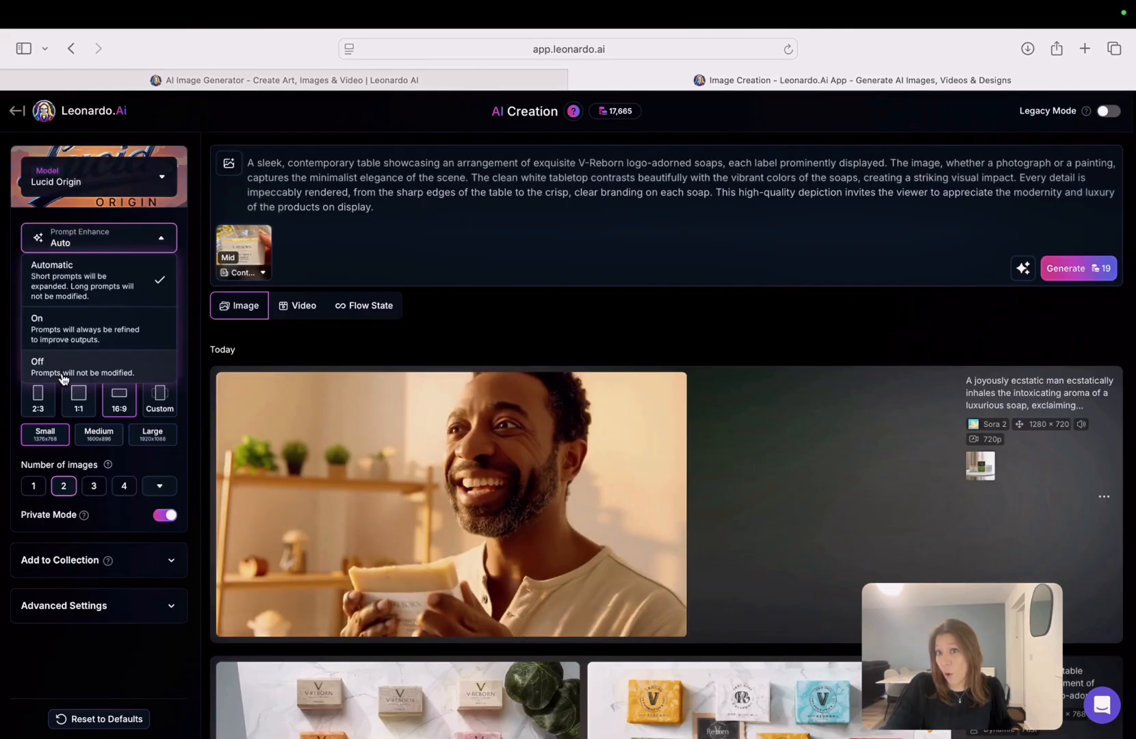
left_click(351, 184)
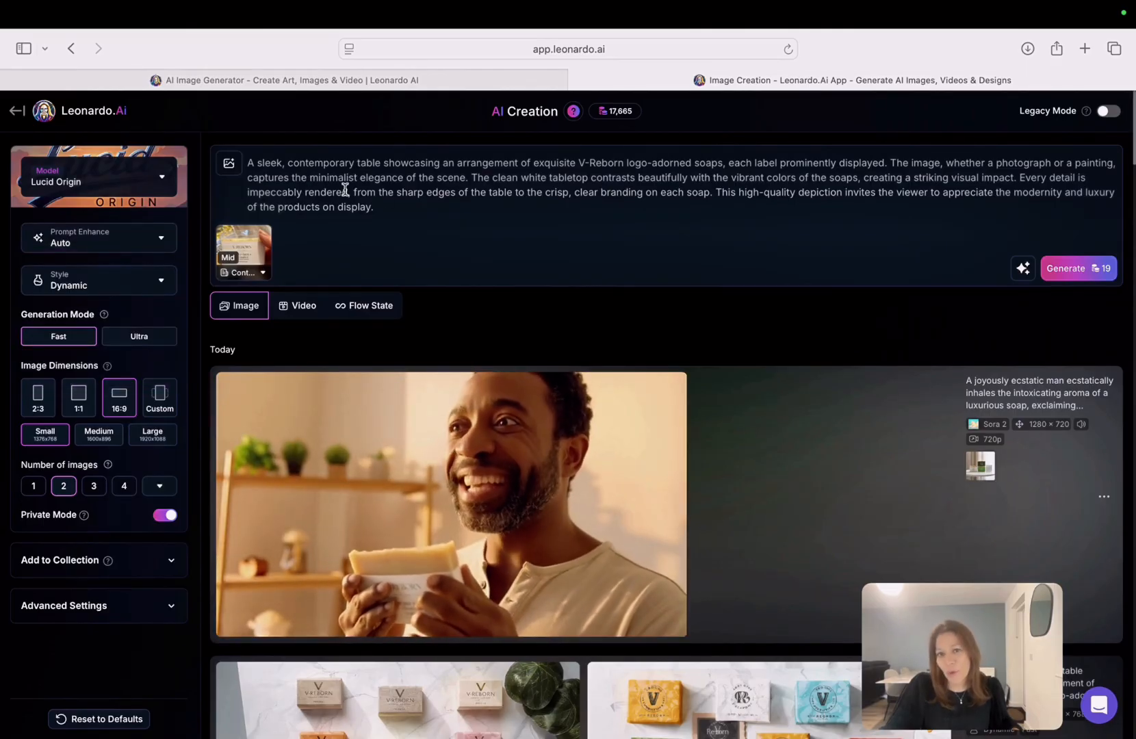
left_click(1022, 267)
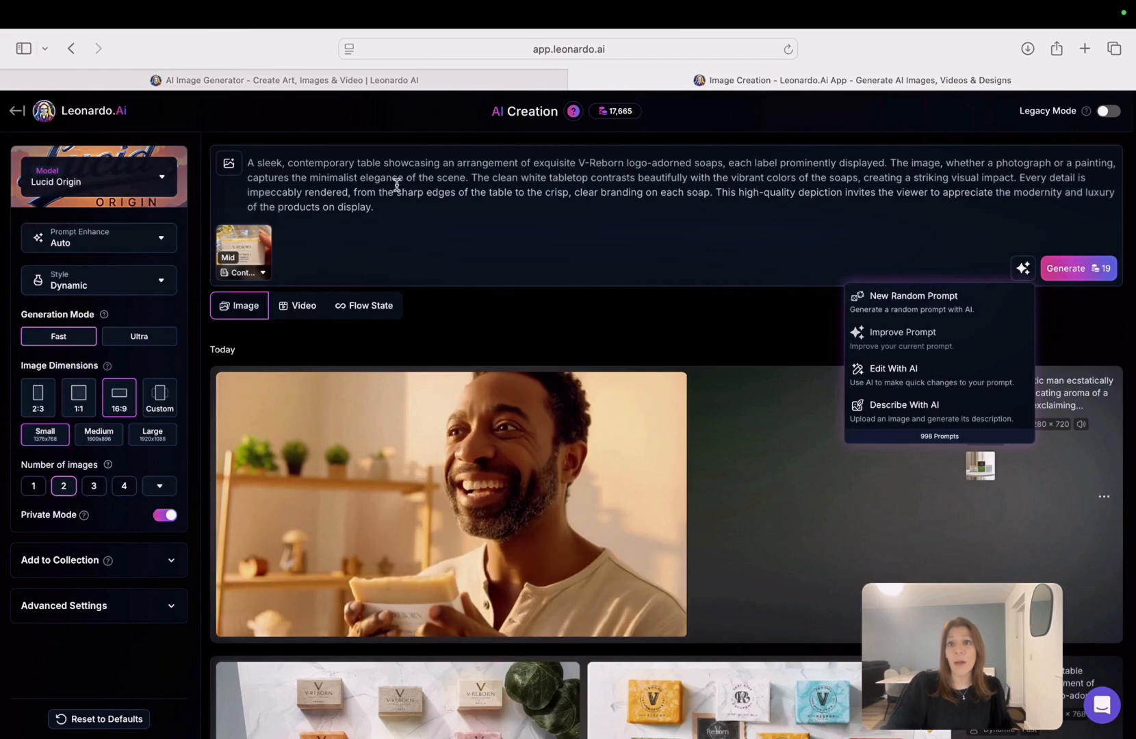
left_click_drag(248, 162, 400, 212)
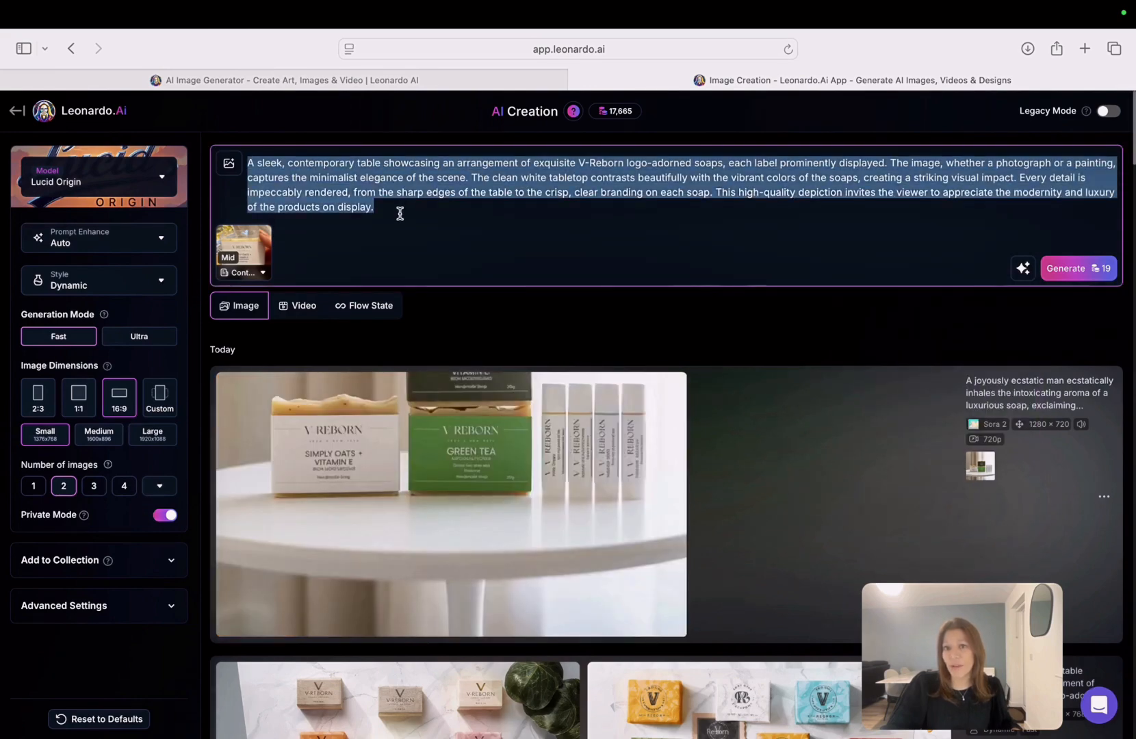
left_click(321, 190)
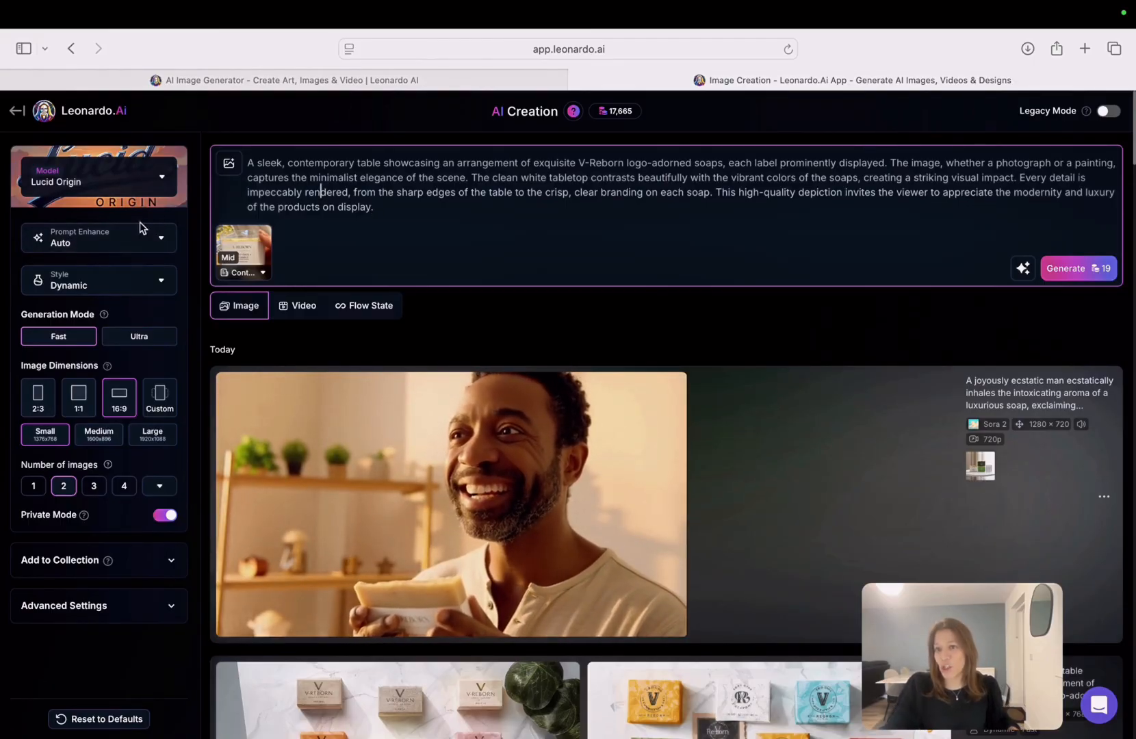
Check the style options of Lucid Origin and switch the image model to Gemini 3 Pro Image.
left_click(118, 291)
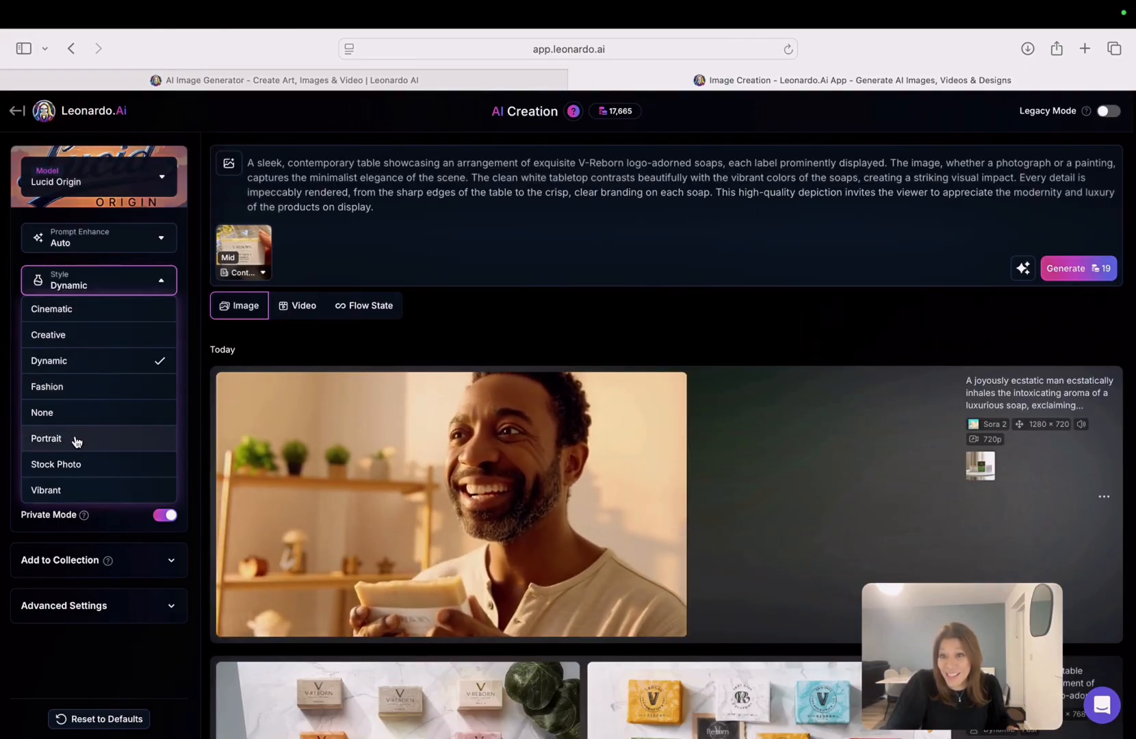
left_click(159, 179)
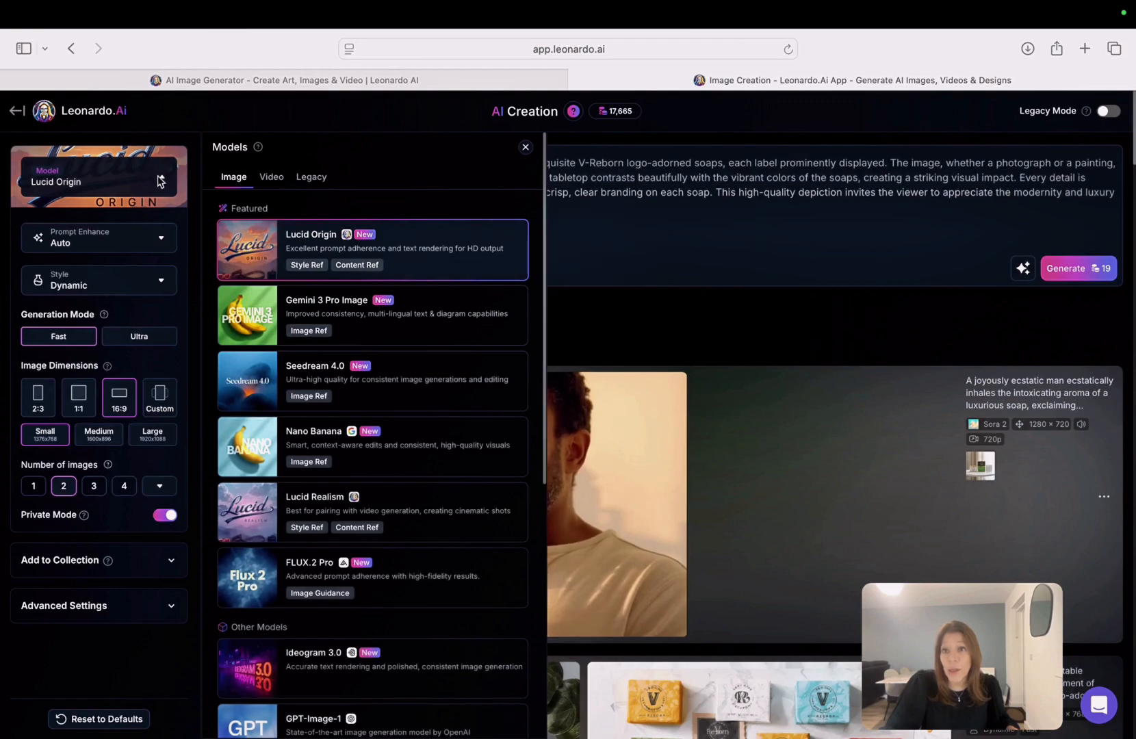
left_click(364, 331)
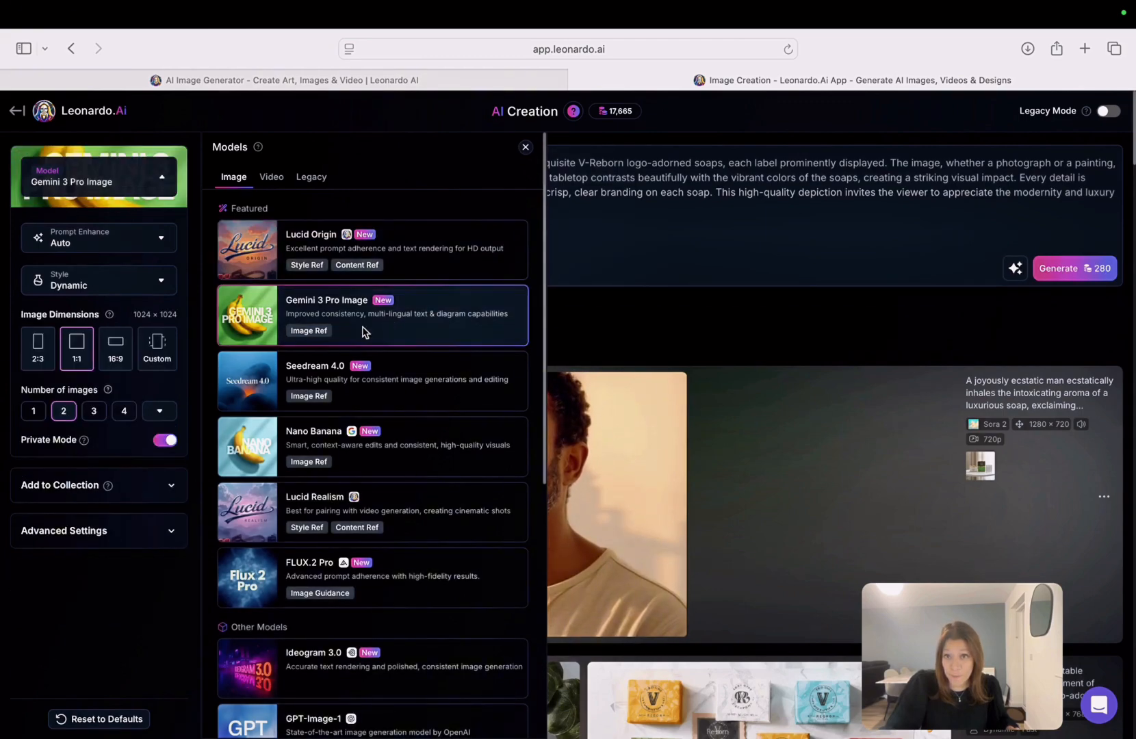
Look through the full range of styles offered for the Gemini 3 Pro Image model.
left_click(134, 286)
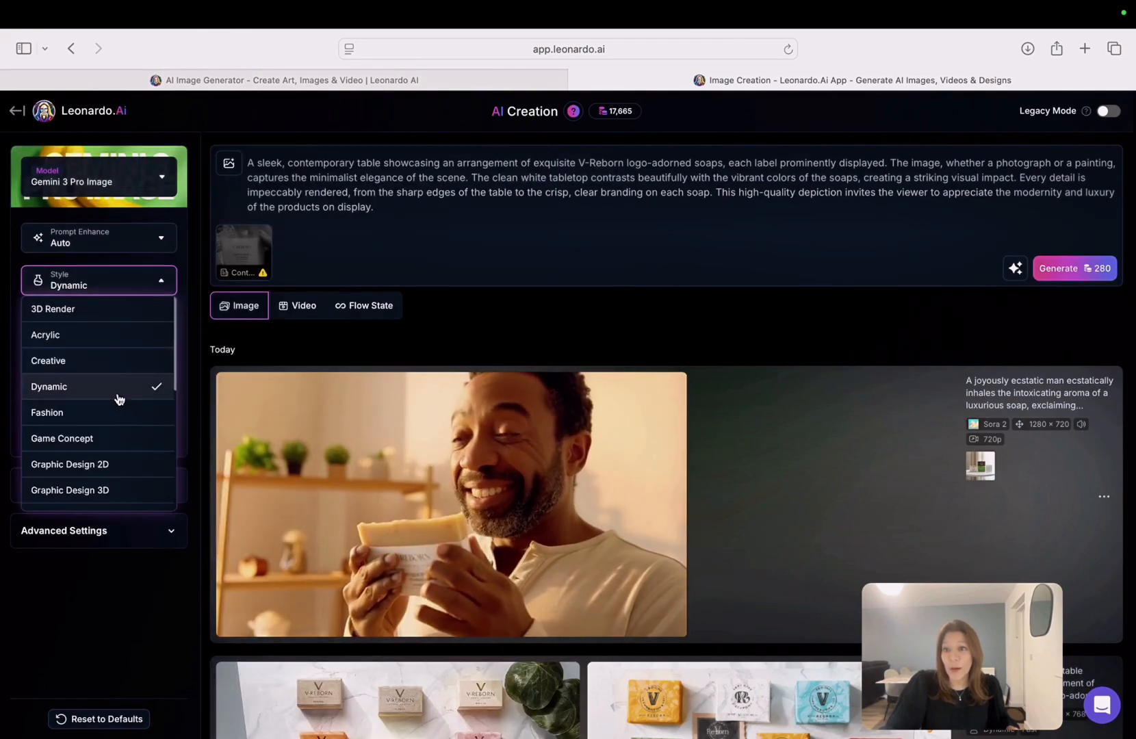
scroll(114, 394, "down", 10)
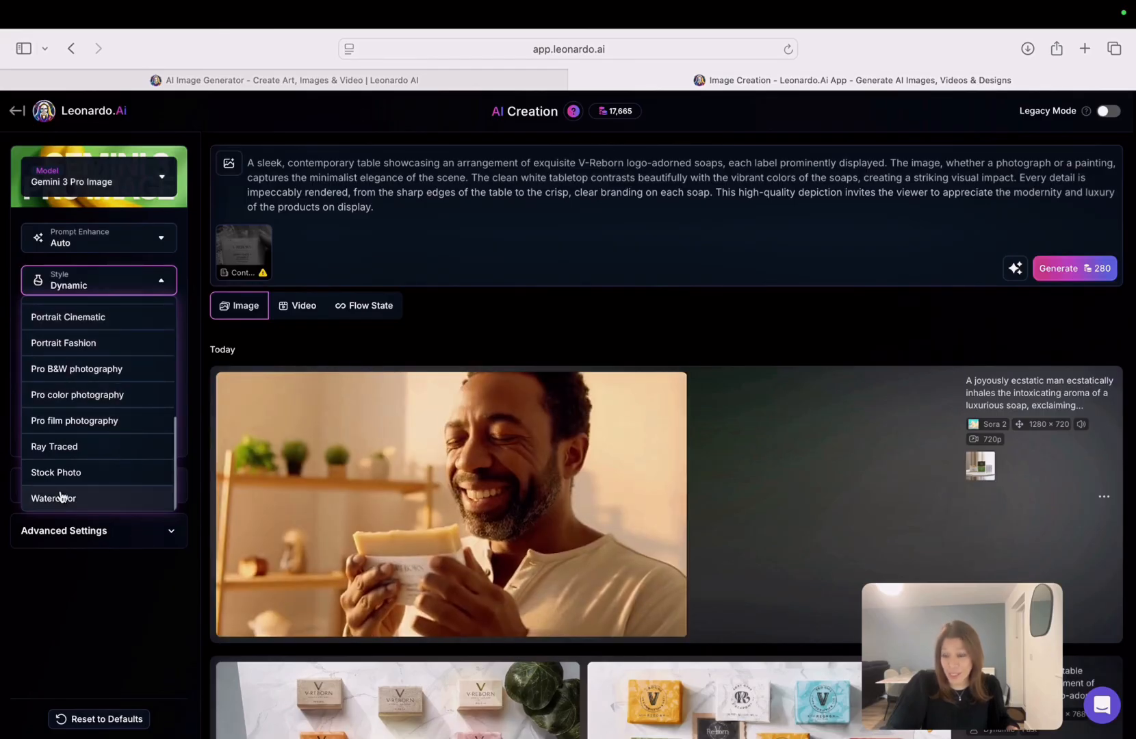
scroll(103, 301, "up", 1)
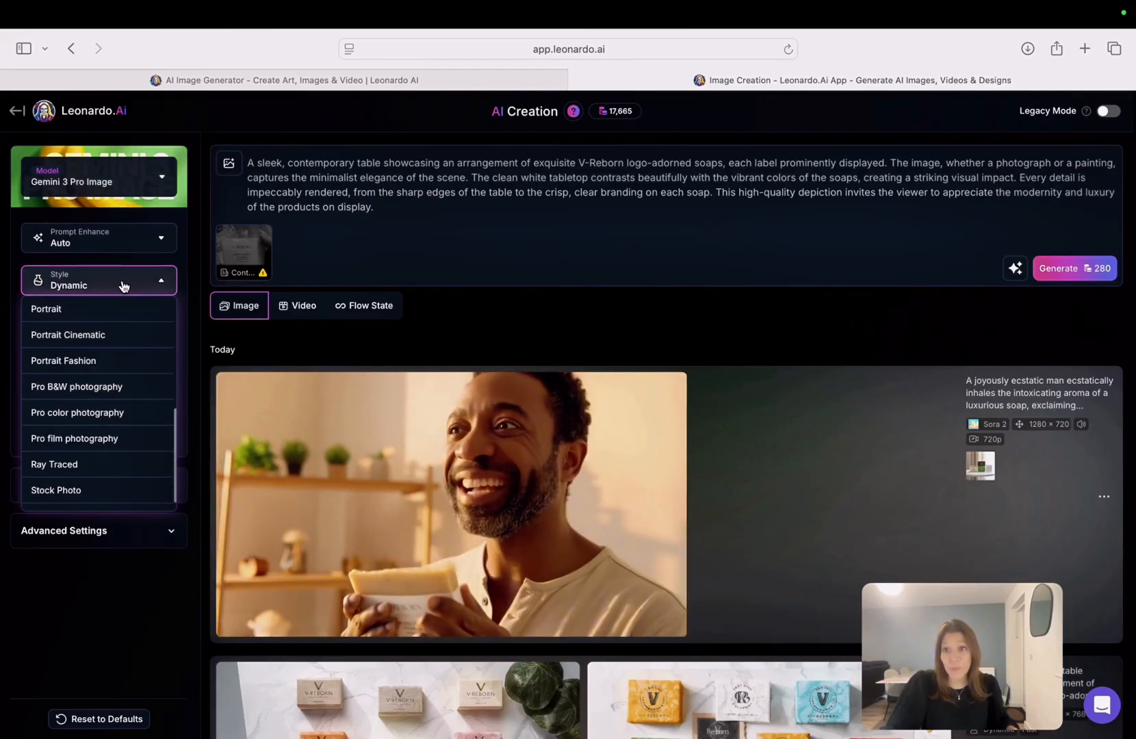
left_click(123, 287)
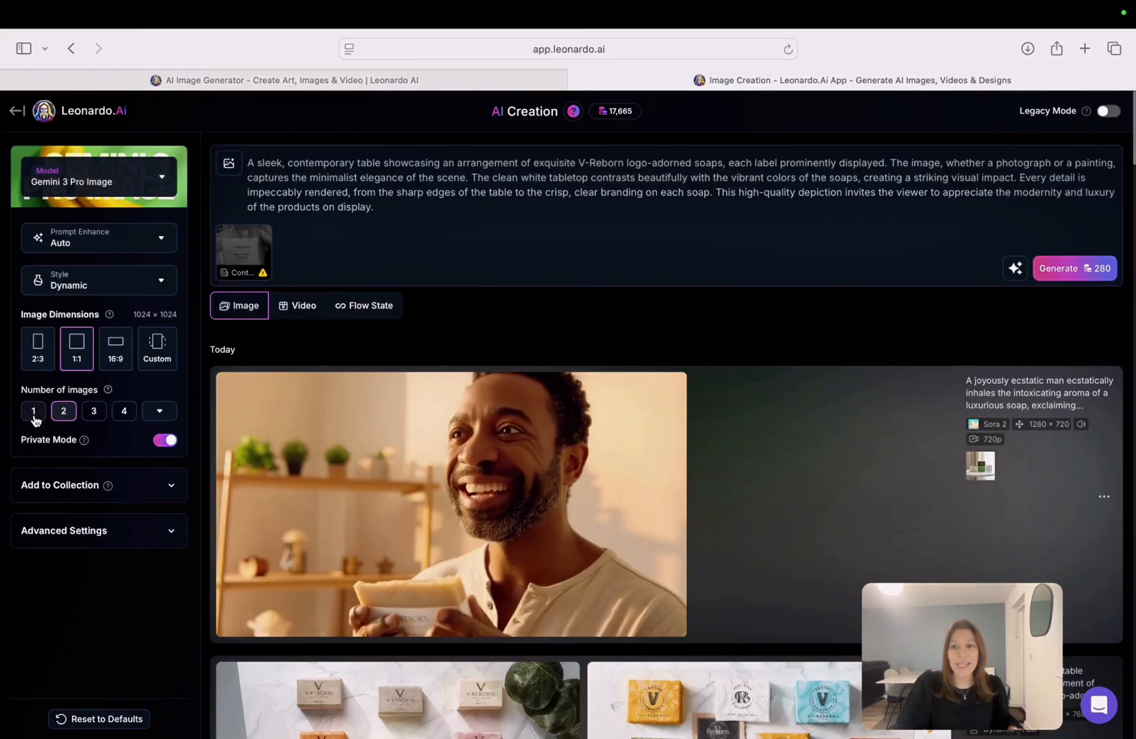
Check the image-count options above 4 and choose 2 as the number of images.
left_click(161, 412)
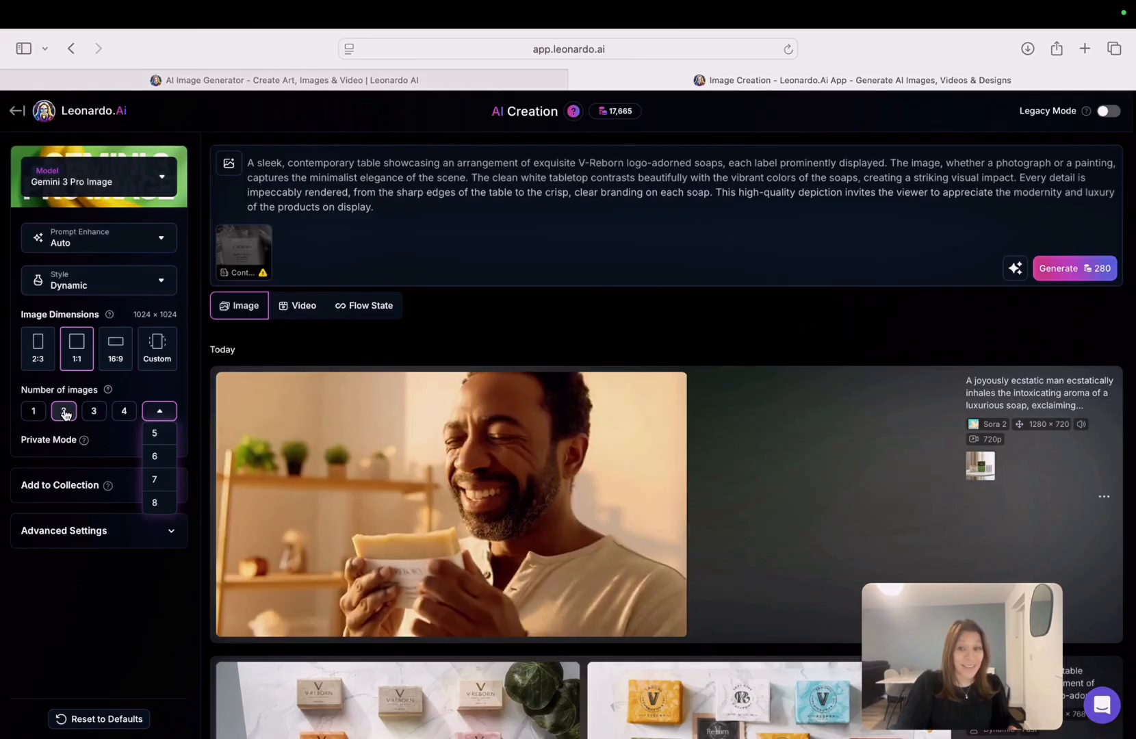
left_click(65, 414)
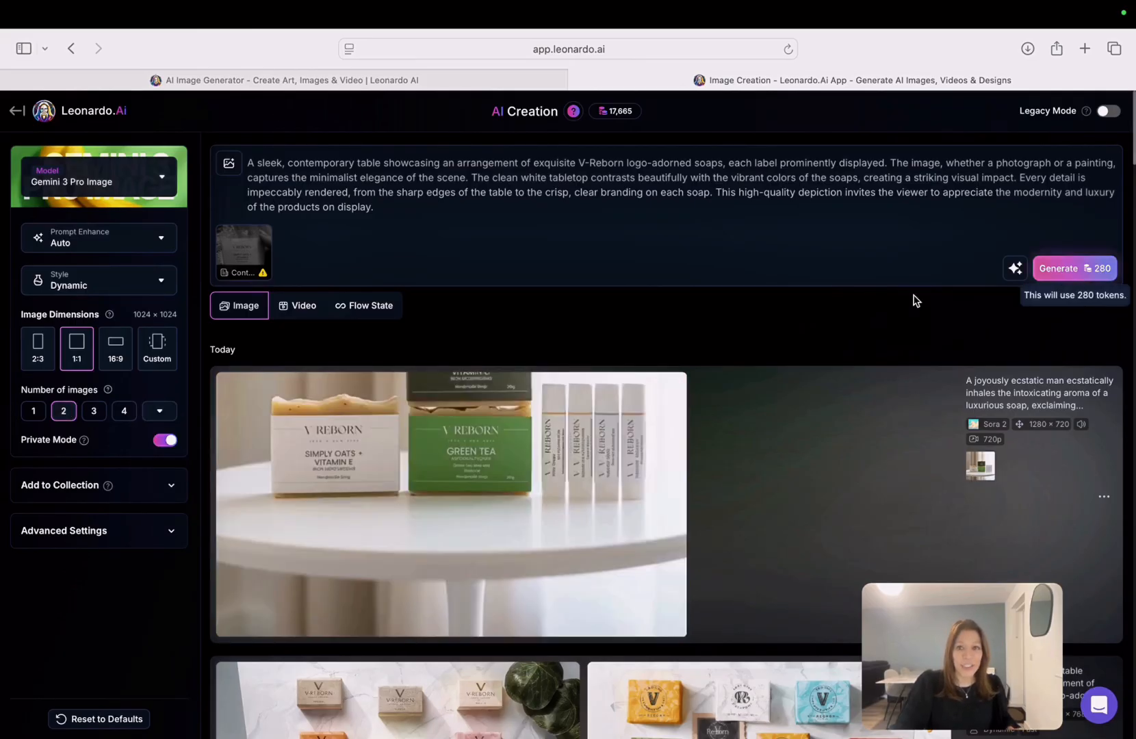
Set the number of images to 4 and look through the collections the generation can be added to.
left_click(125, 412)
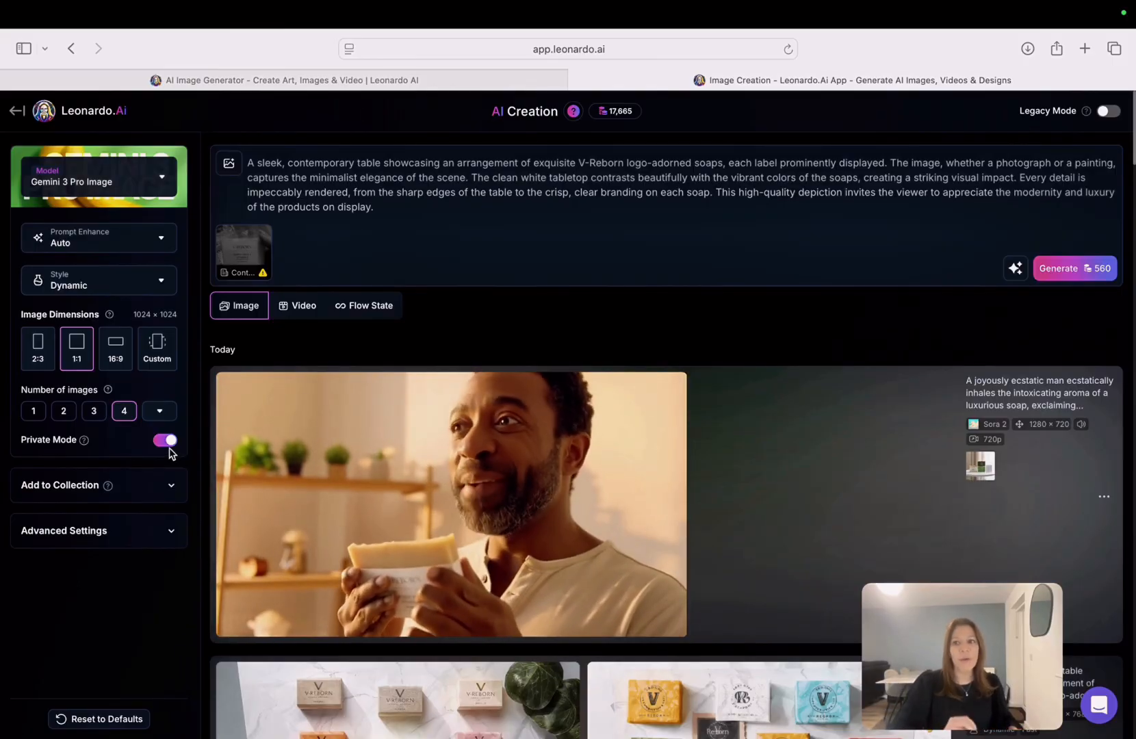
left_click(170, 490)
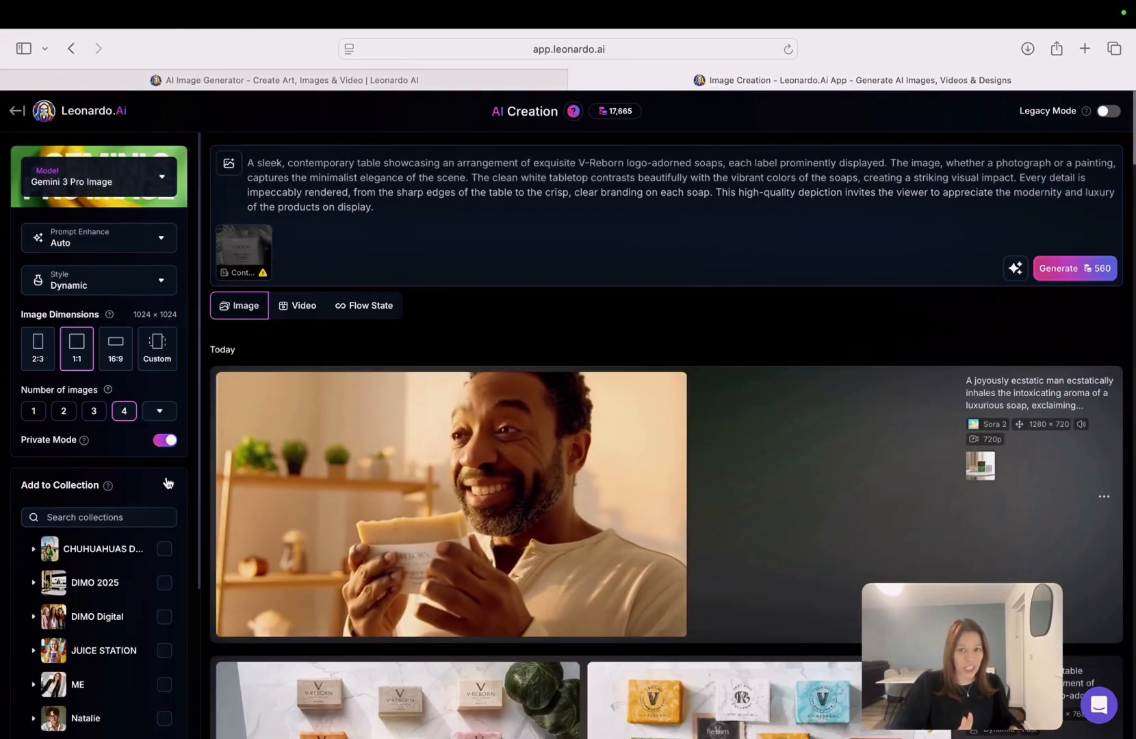
left_click(34, 518)
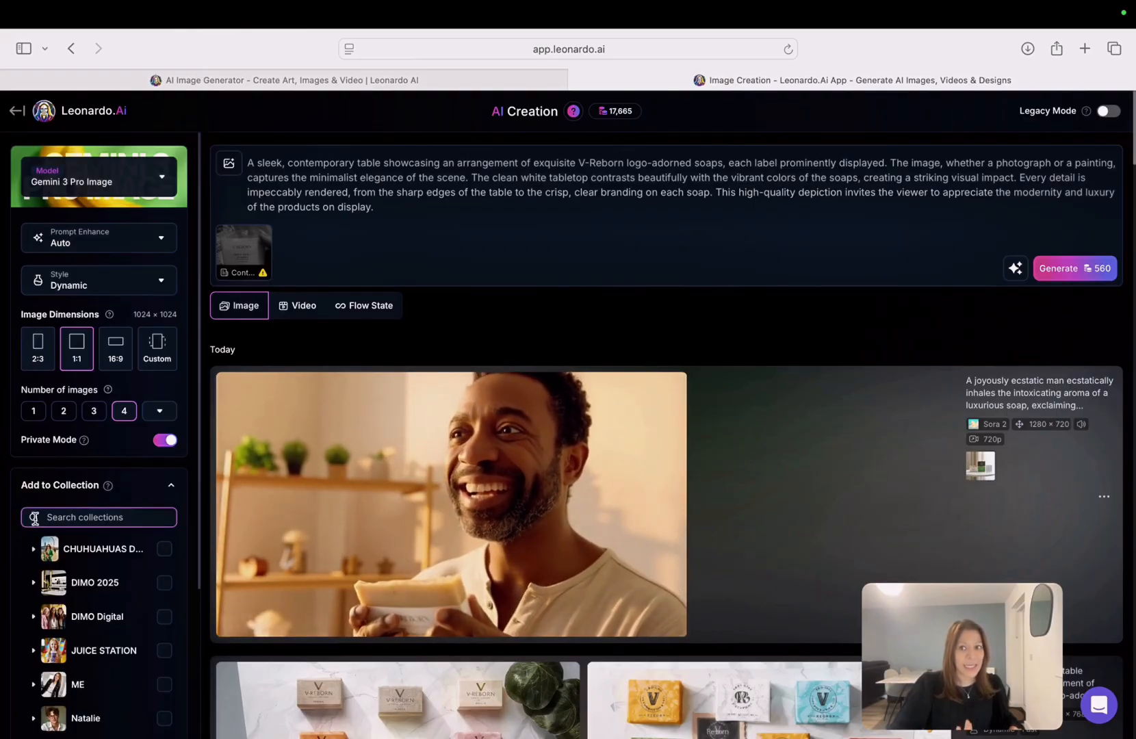
scroll(75, 599, "down", 5)
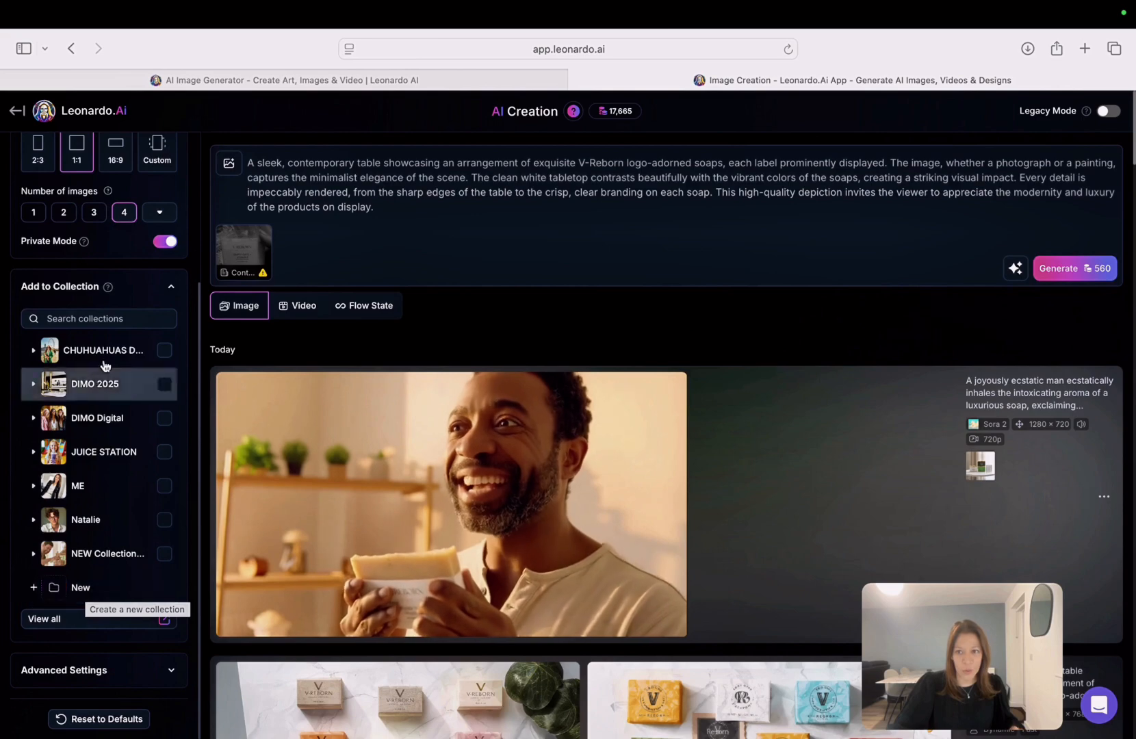
scroll(156, 292, "up", 5)
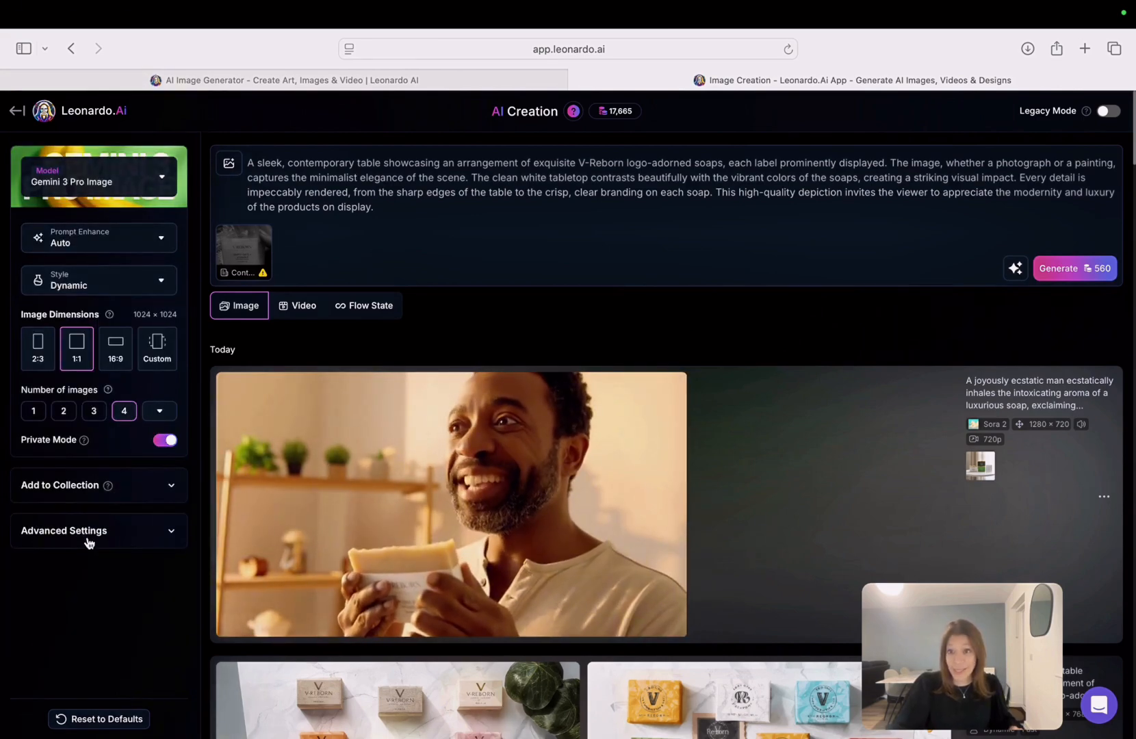
Compare the advanced settings offered by the Seedream 4.0, Nano Banana, Lucid Realism and FLUX.2 Pro models.
left_click(165, 538)
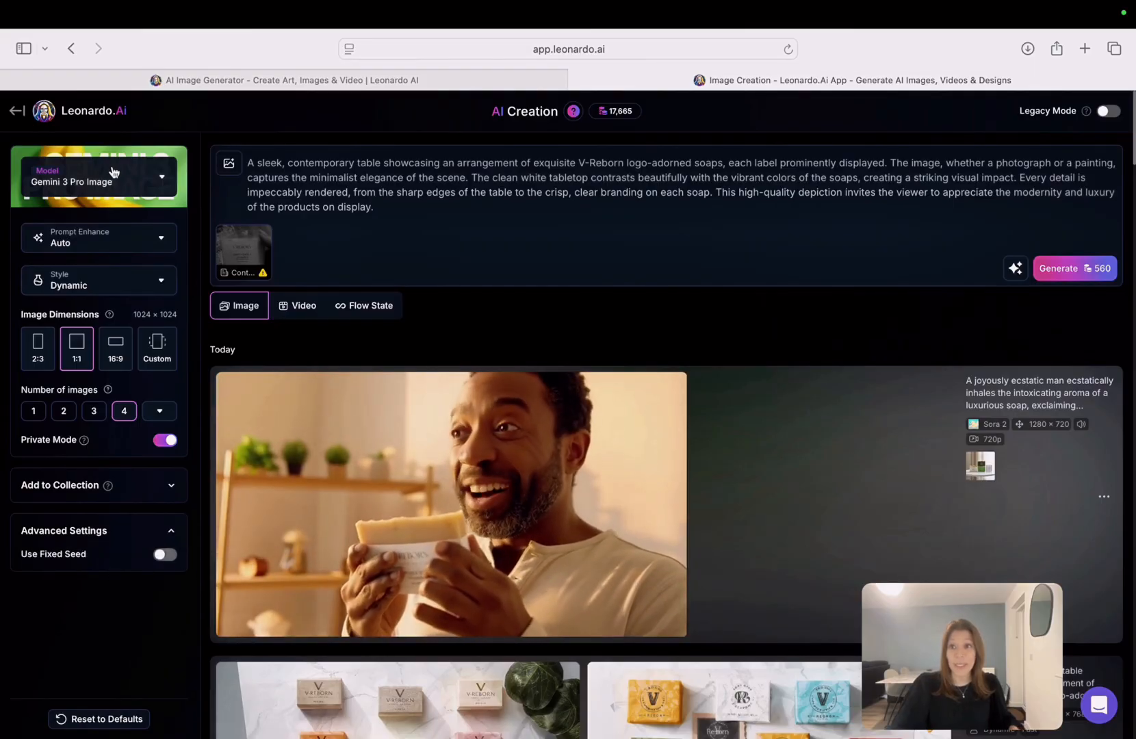
left_click(112, 179)
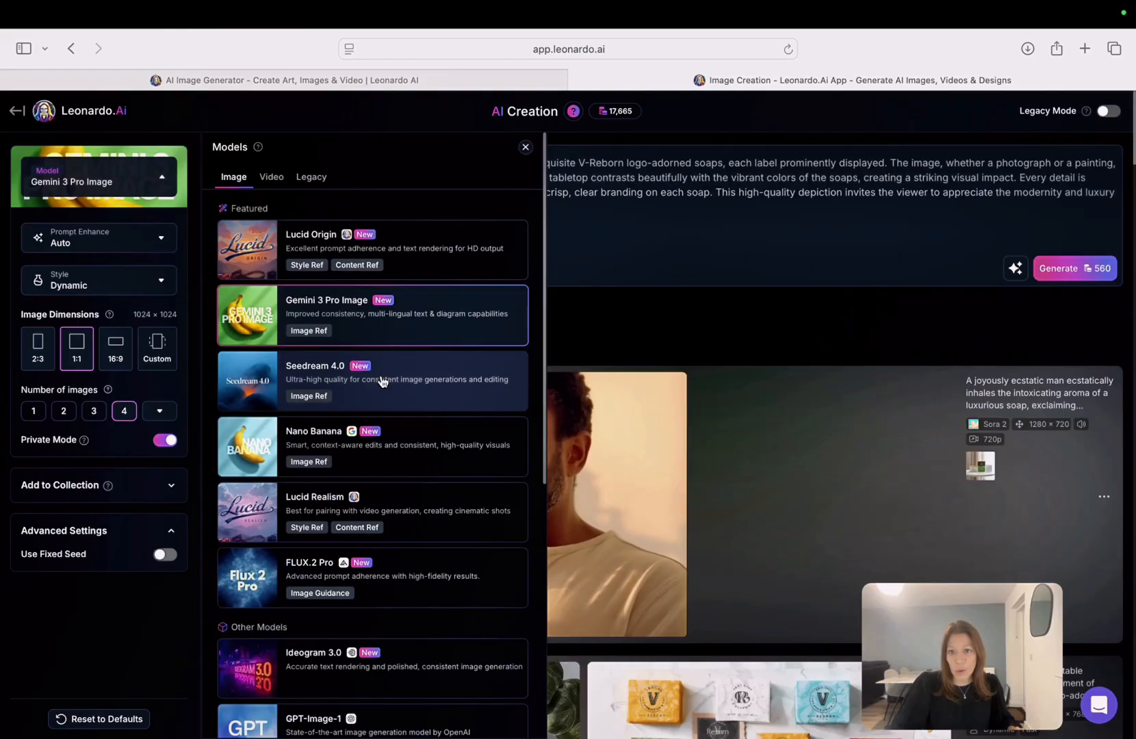
left_click(382, 380)
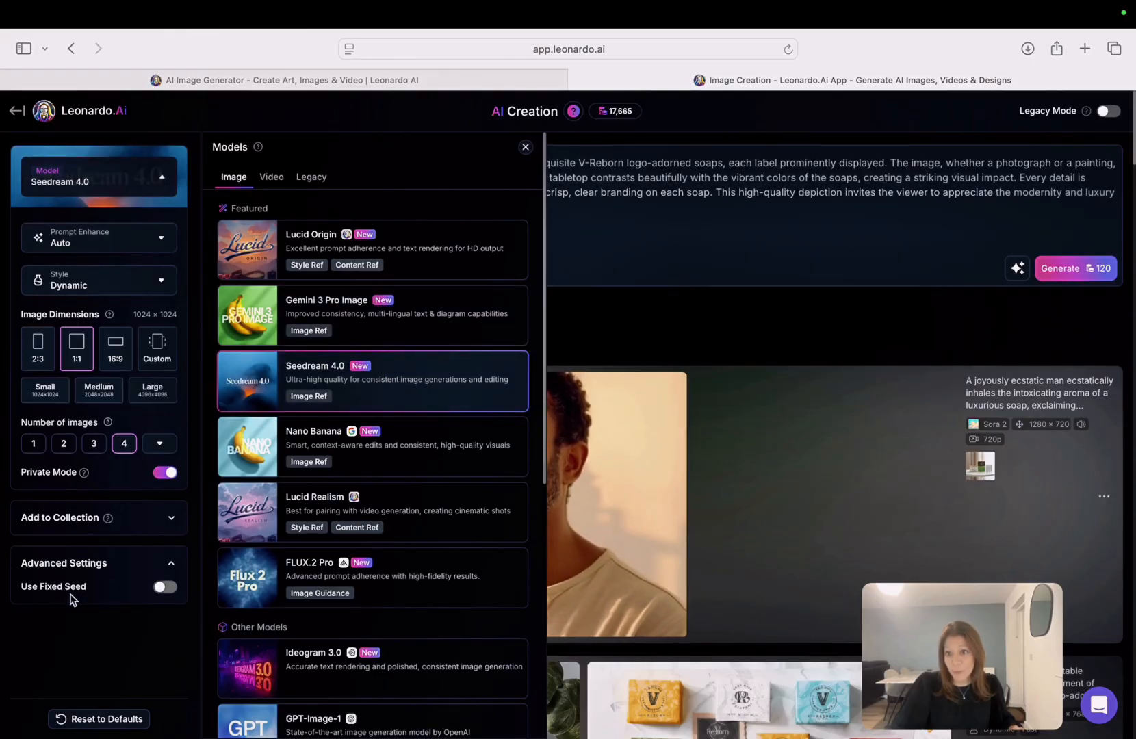
left_click(399, 445)
left_click(406, 508)
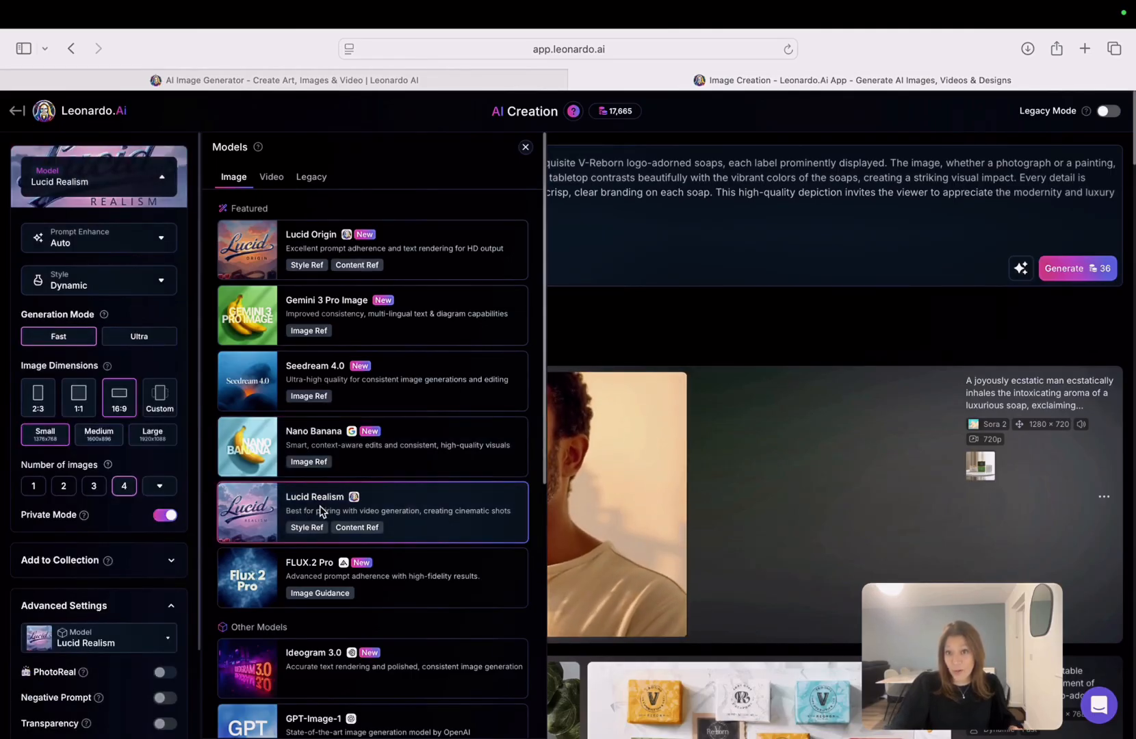
scroll(127, 619, "down", 3)
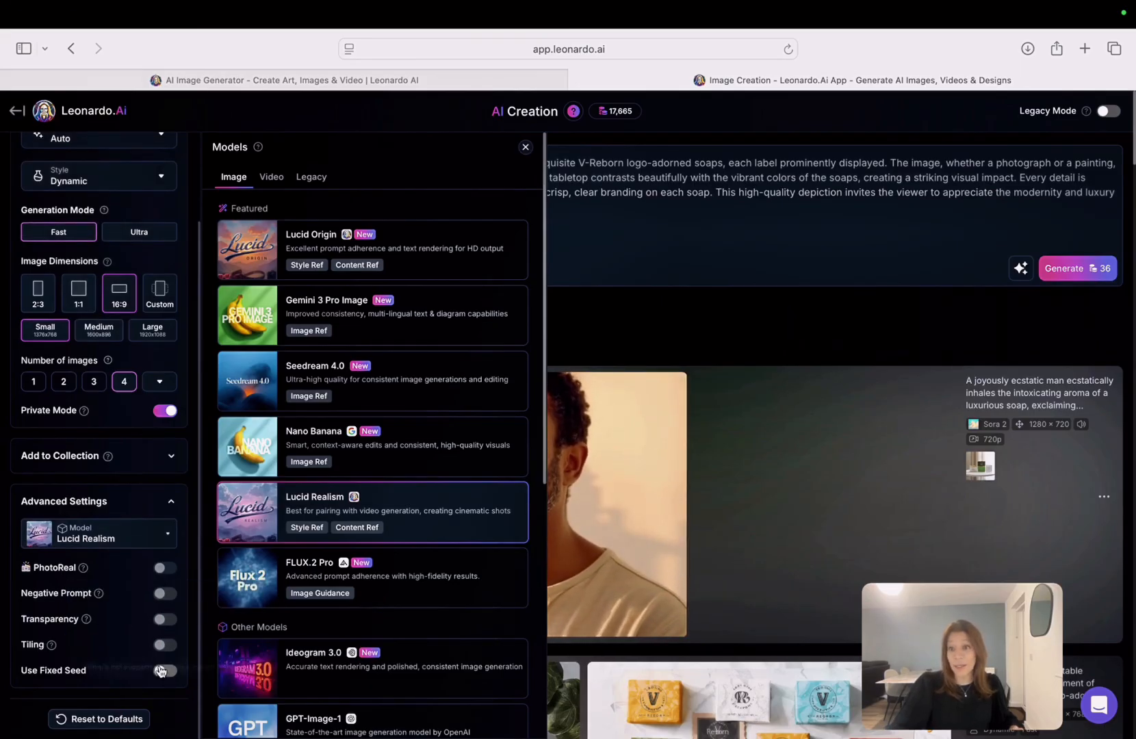
left_click(396, 582)
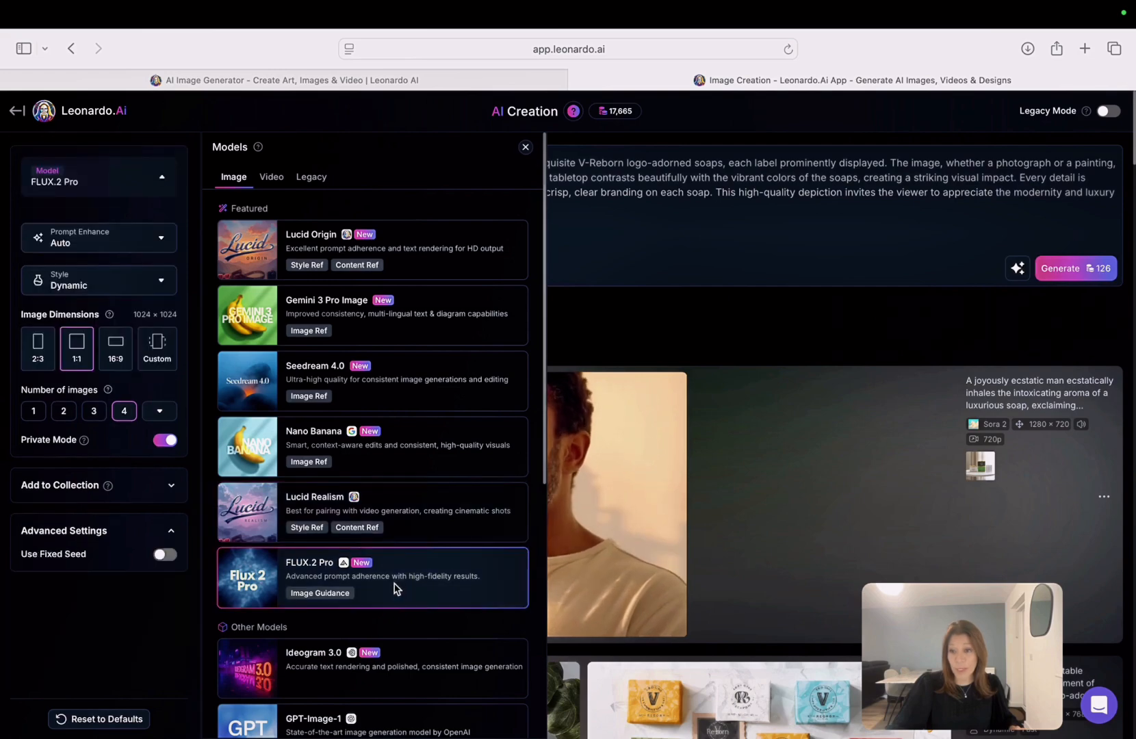
Compare the advanced settings offered by the Ideogram 3.0, FLUX.1 Kontext, FLUX Dev and FLUX Schnell models.
left_click(394, 663)
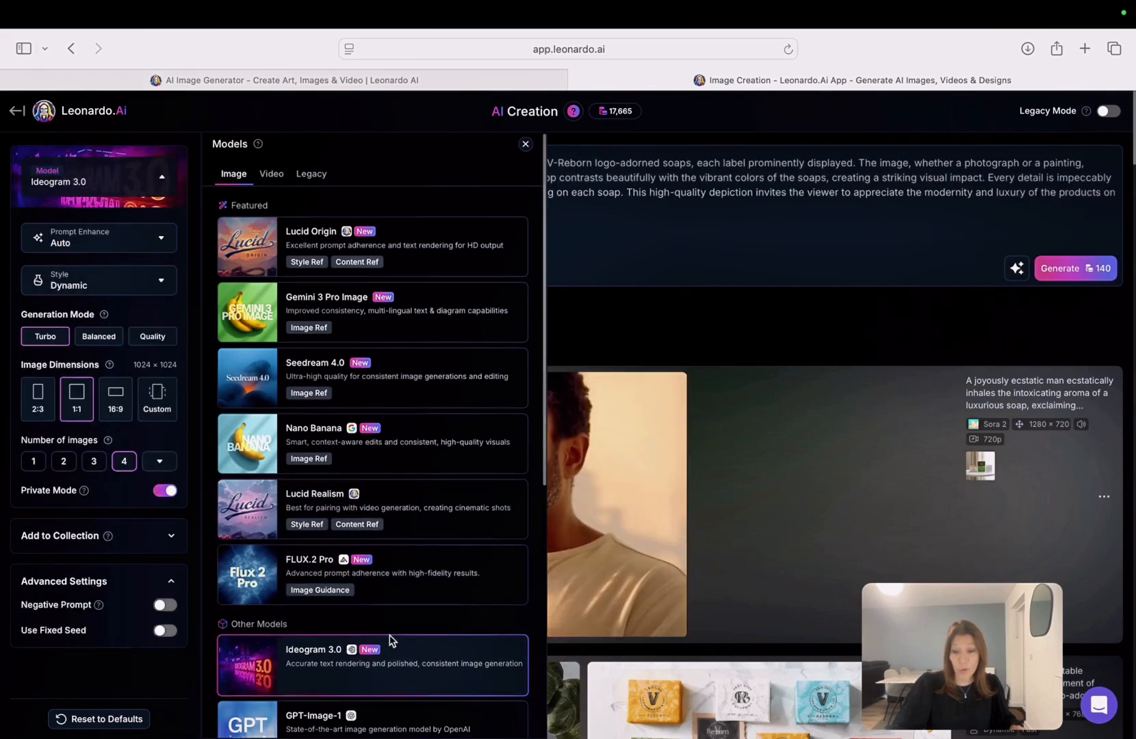
scroll(391, 629, "down", 5)
left_click(401, 567)
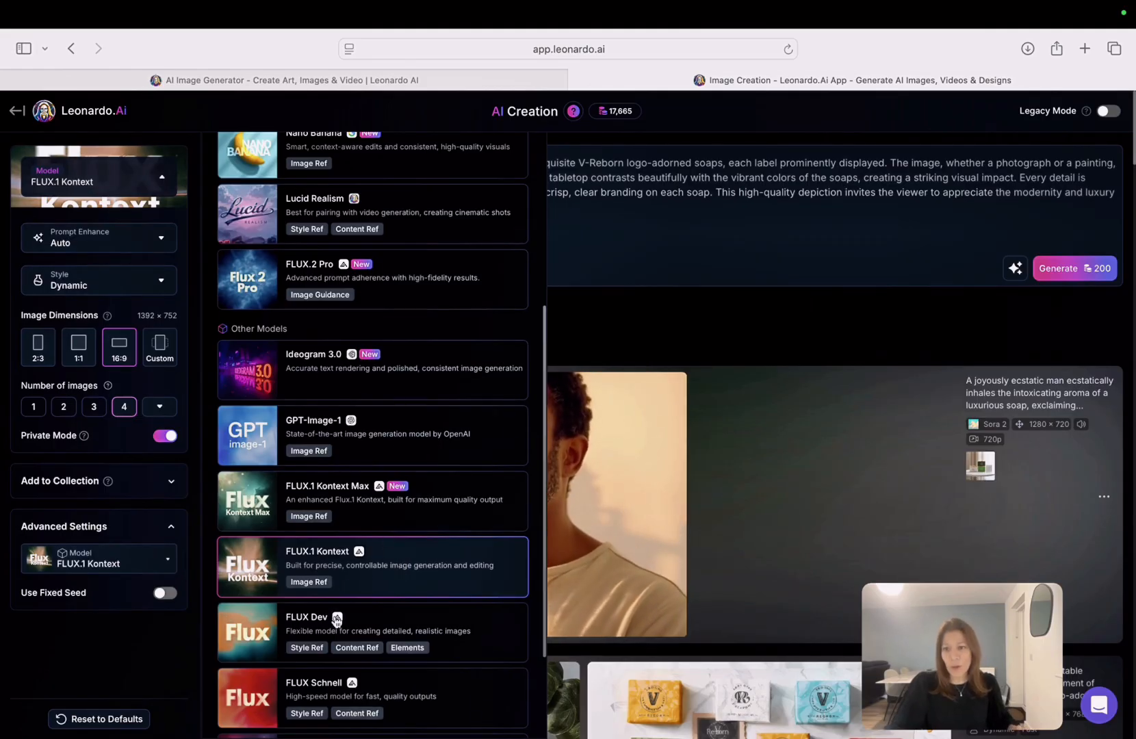
left_click(392, 642)
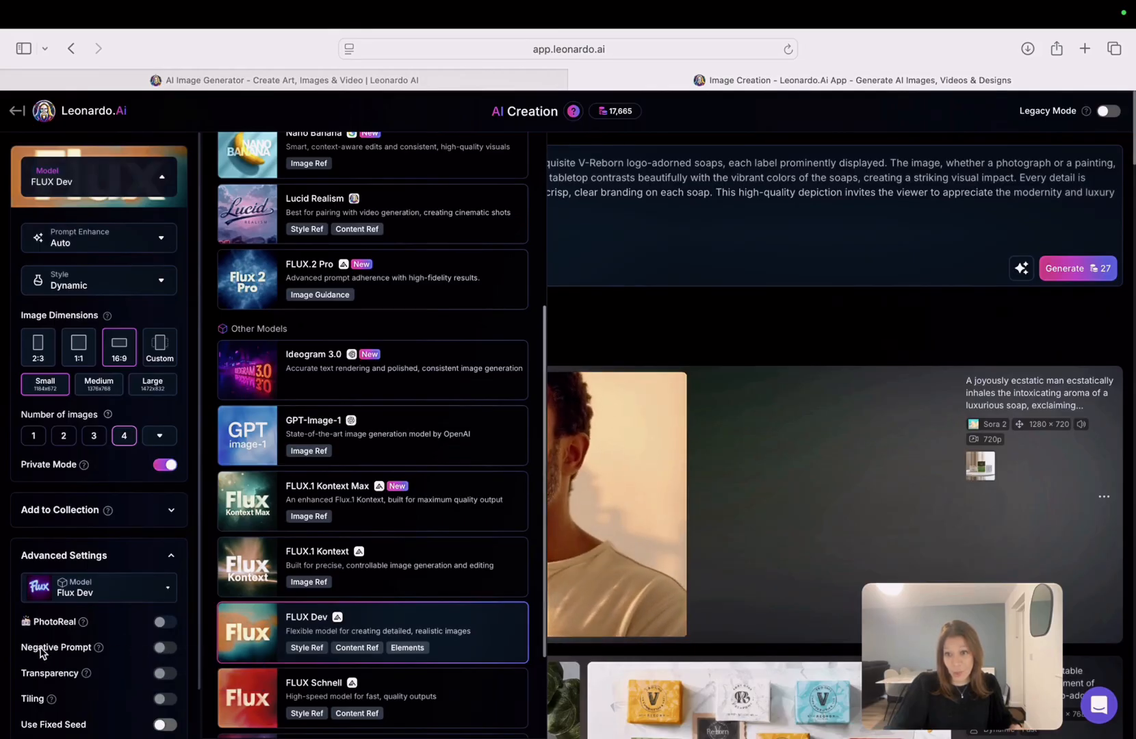
left_click(352, 703)
mouse_move(164, 661)
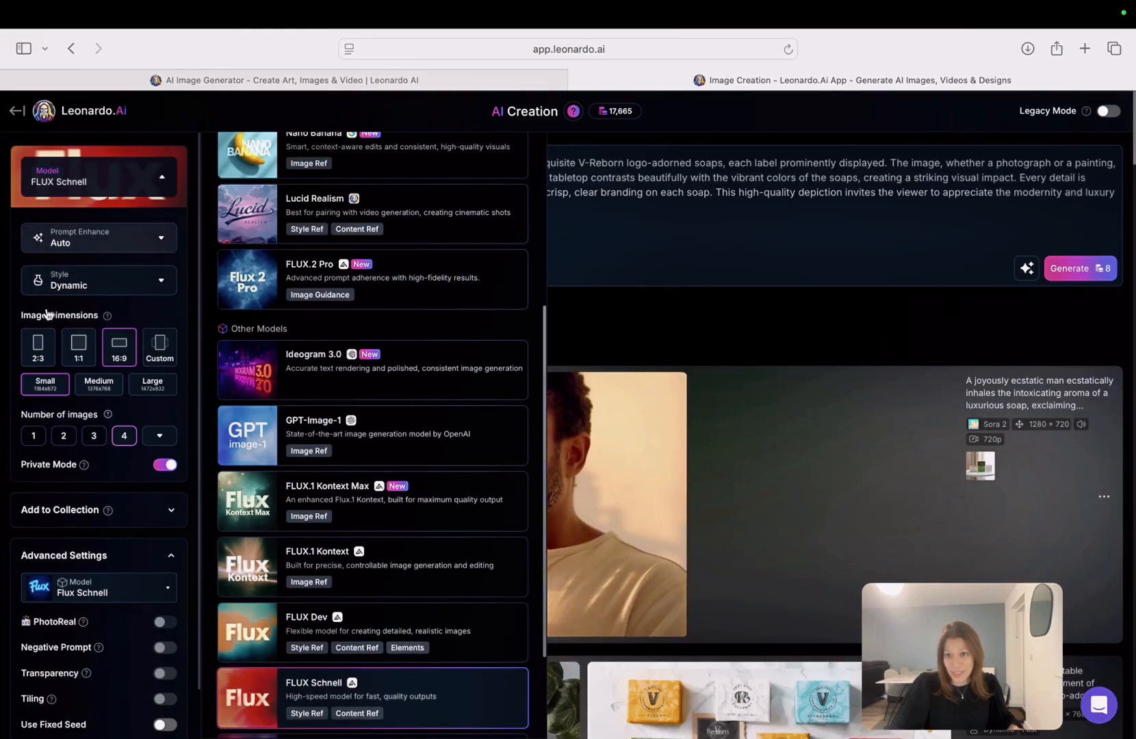
Check the Prompt Enhance options and switch the image model to Nano Banana.
left_click(99, 246)
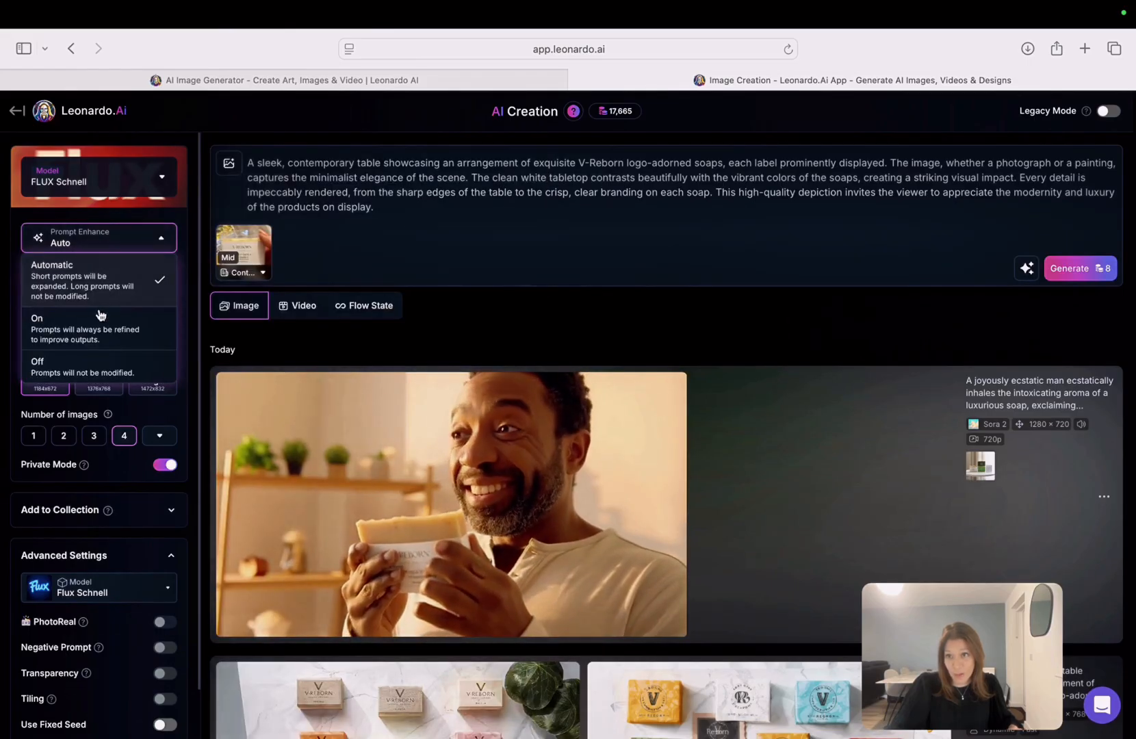
left_click(83, 246)
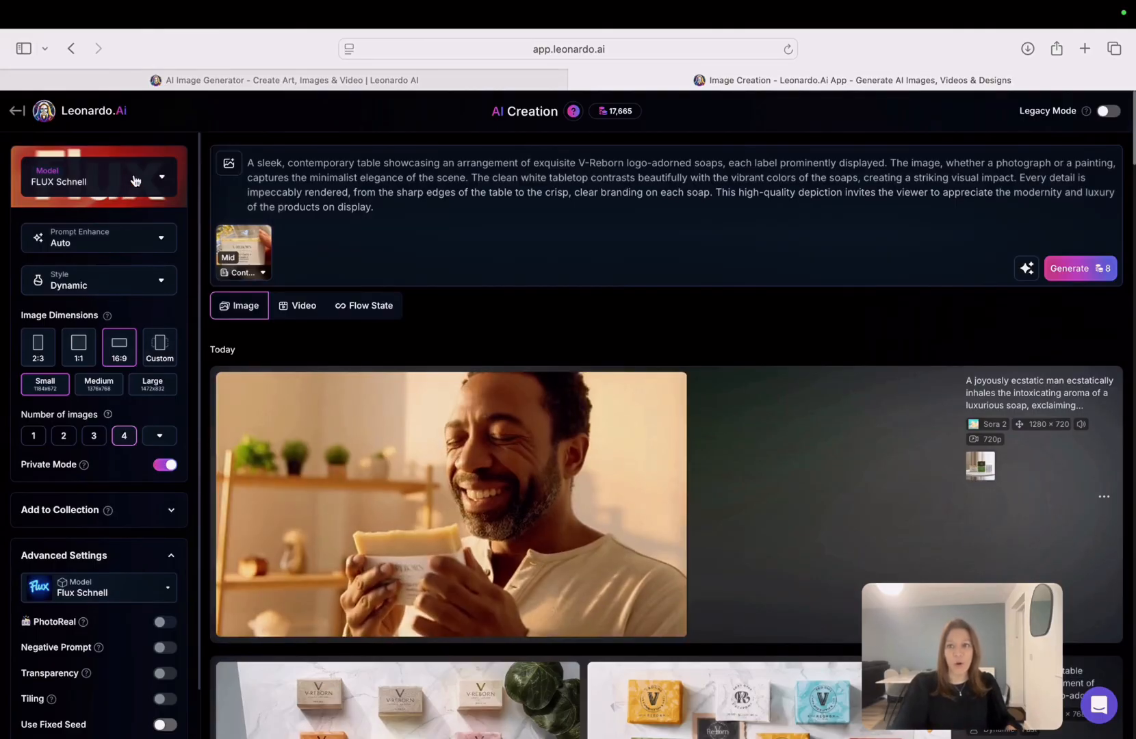
left_click(135, 180)
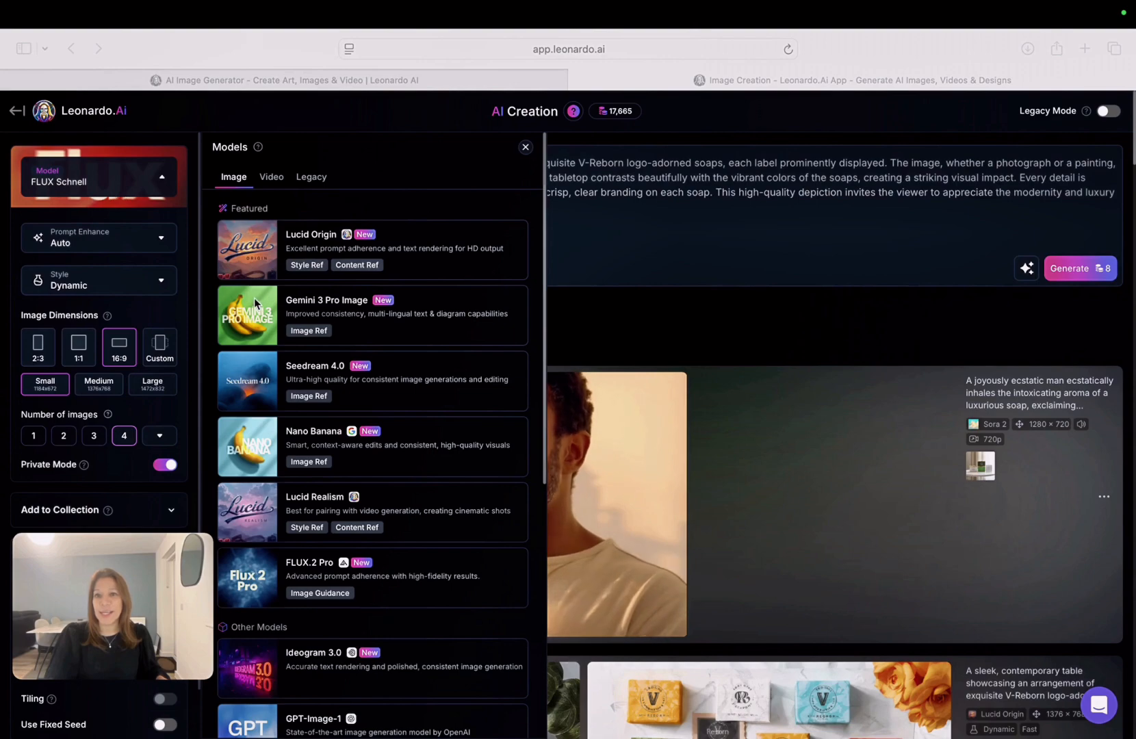
left_click(394, 449)
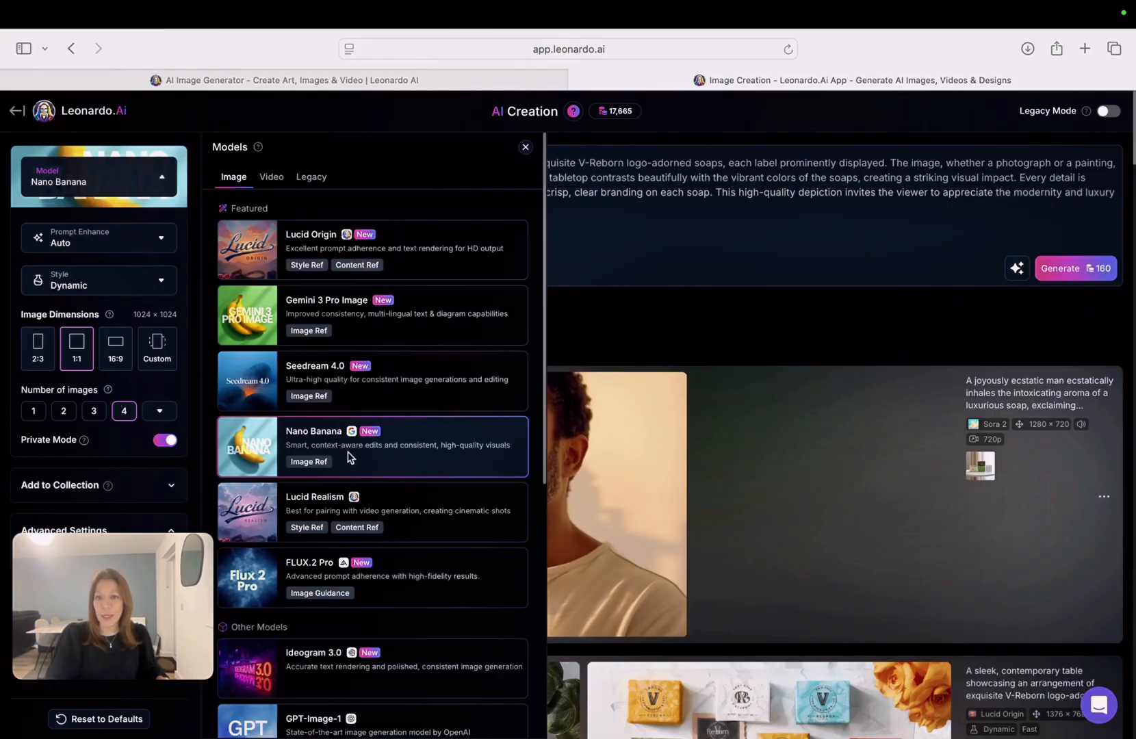
left_click(89, 245)
left_click(89, 244)
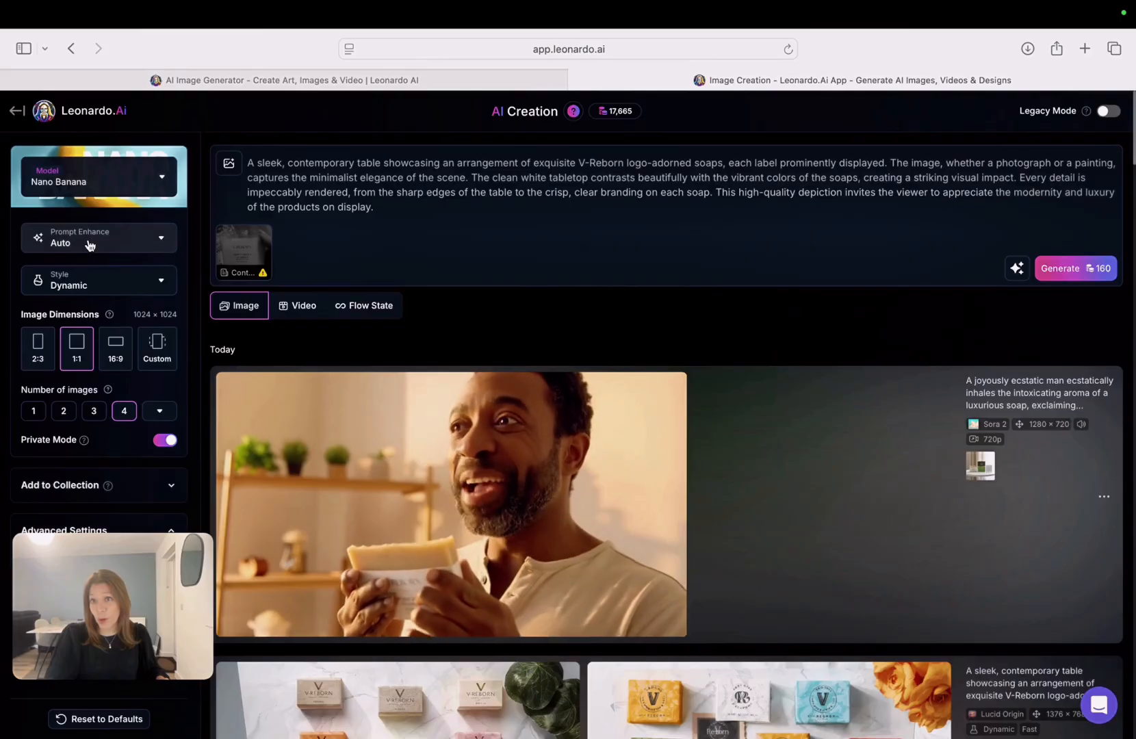
Look through the full range of styles offered for the Nano Banana model.
left_click(91, 286)
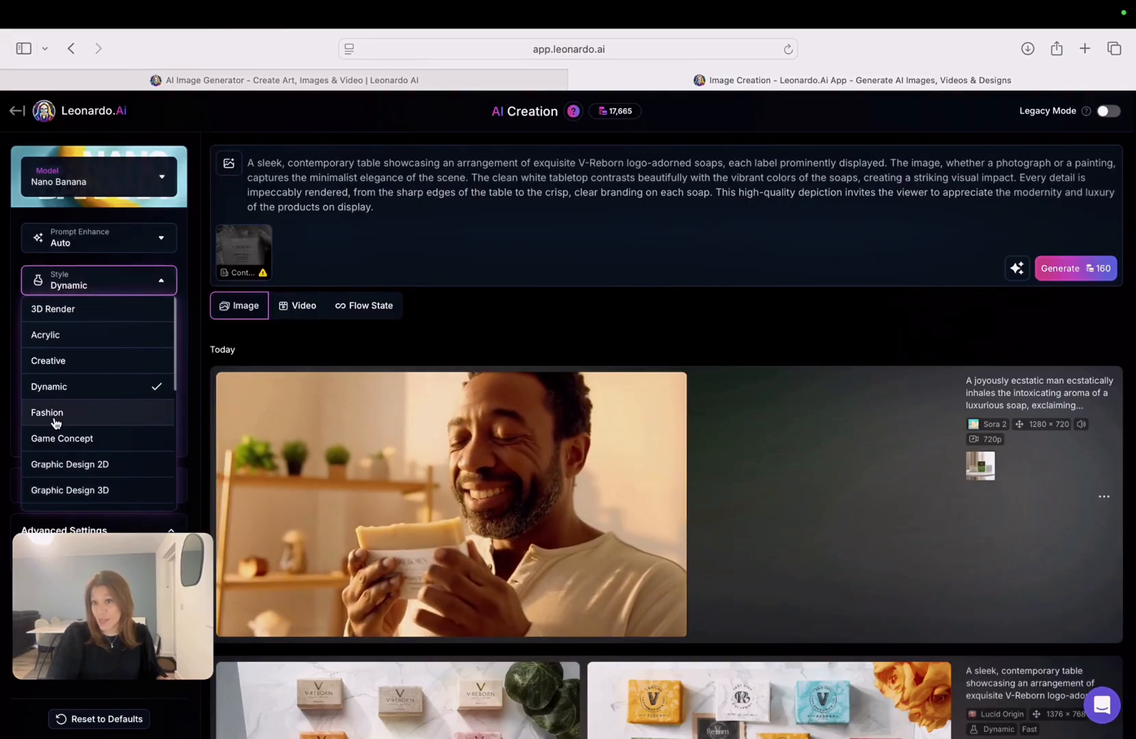
scroll(60, 417, "down", 1)
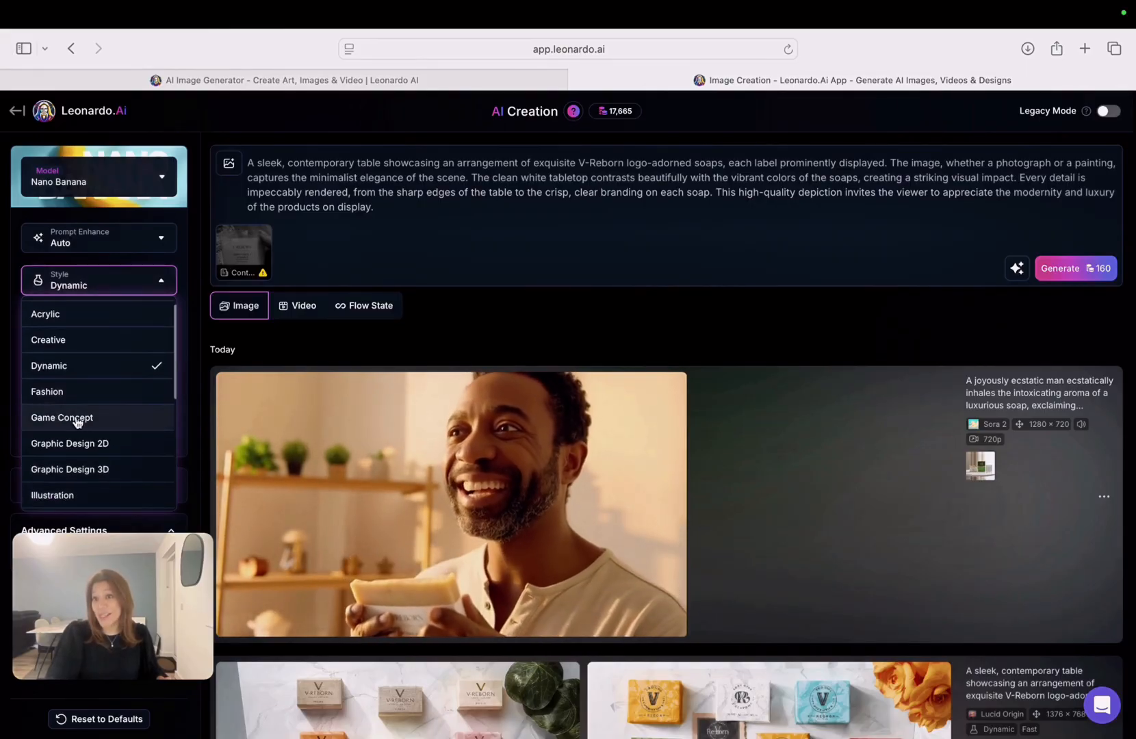
scroll(75, 421, "down", 5)
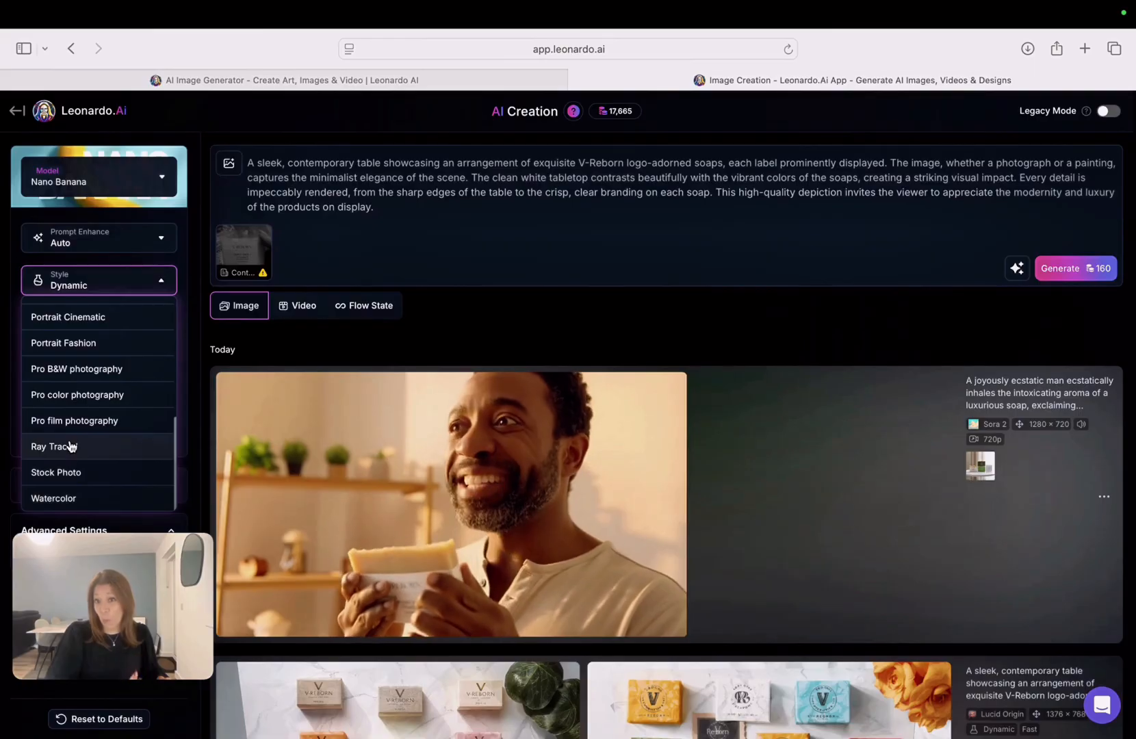
left_click(83, 285)
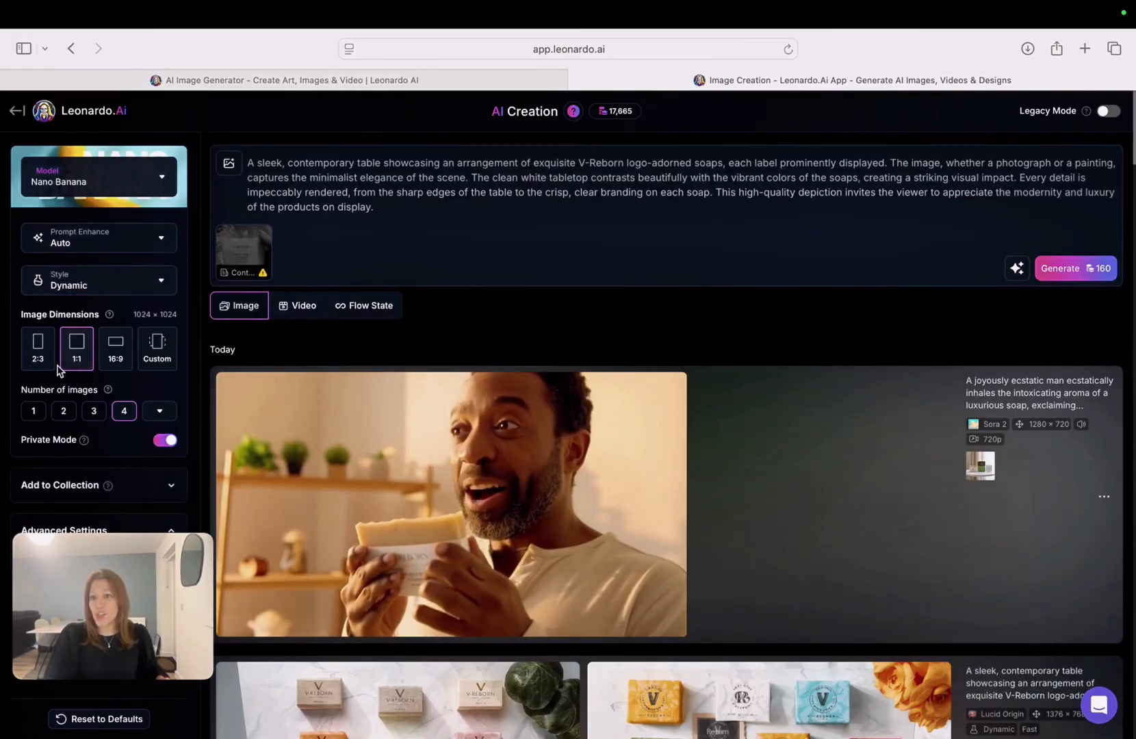
Set the image dimensions to 16:9 and the number of images to 2.
left_click(74, 361)
left_click(116, 362)
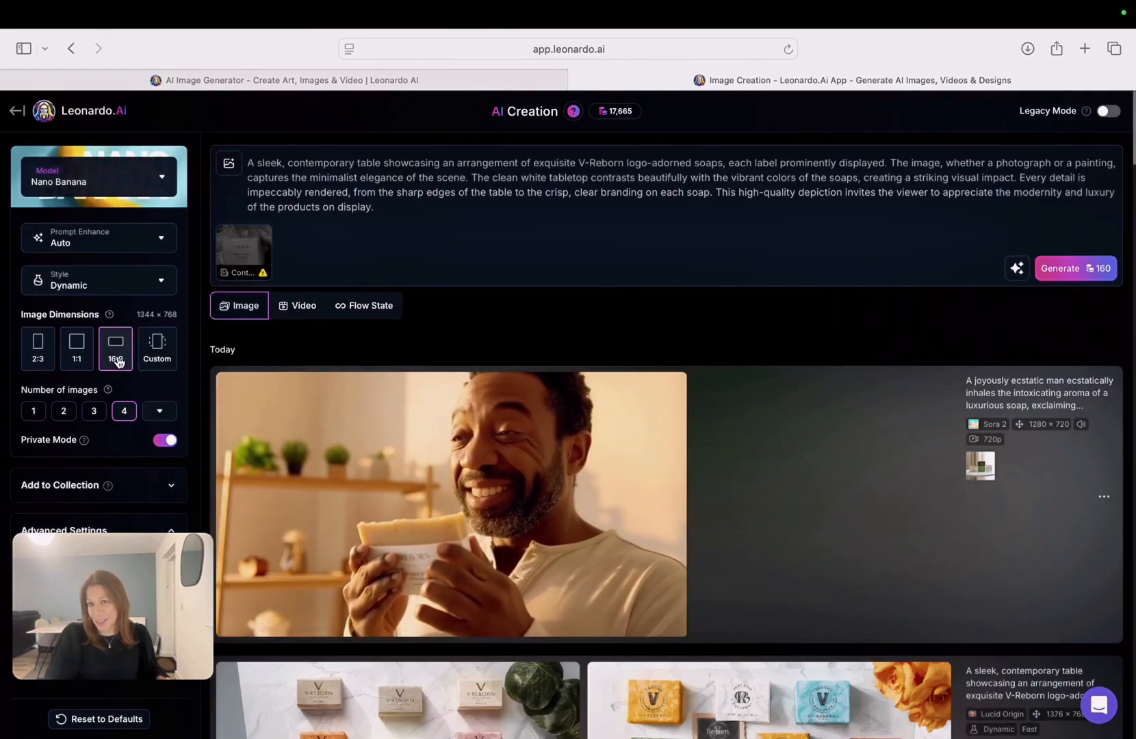
left_click(63, 413)
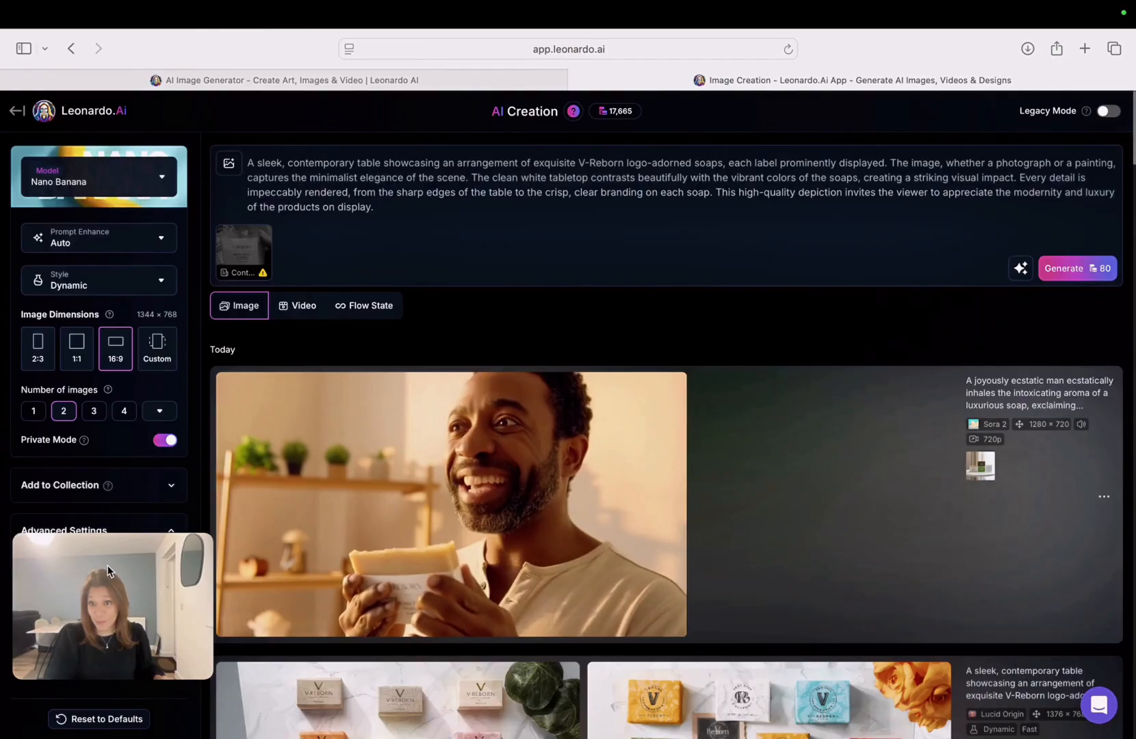
left_click_drag(103, 559, 926, 612)
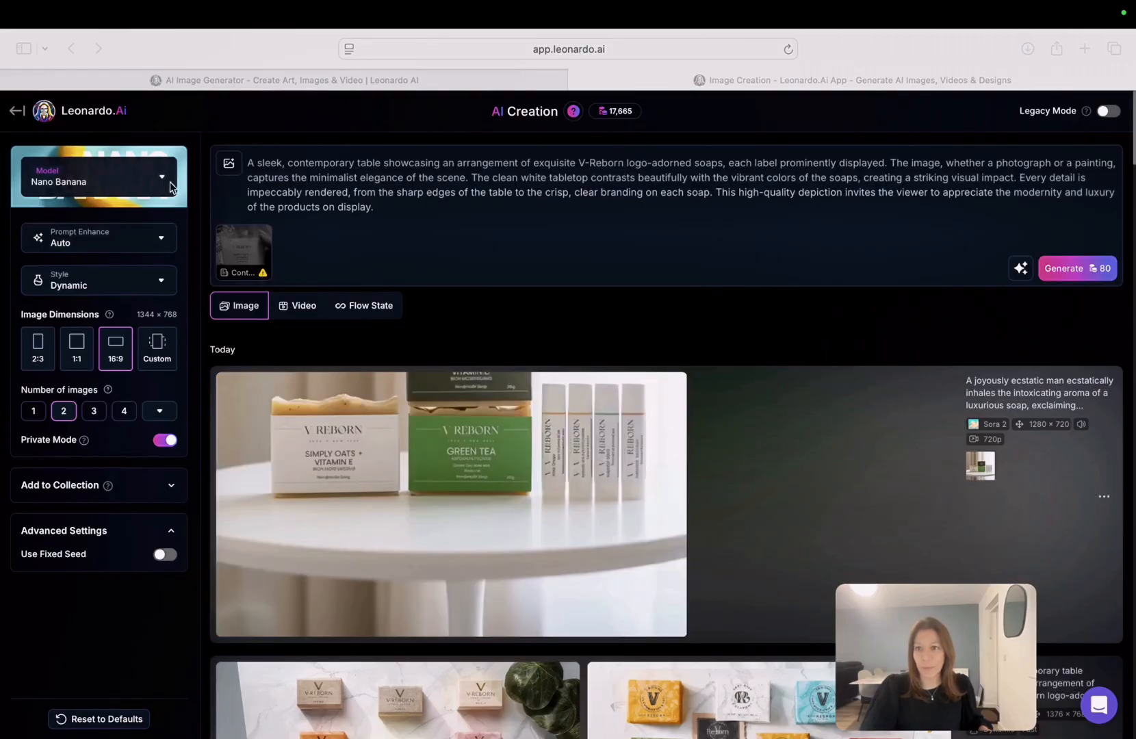
left_click(149, 178)
left_click(151, 179)
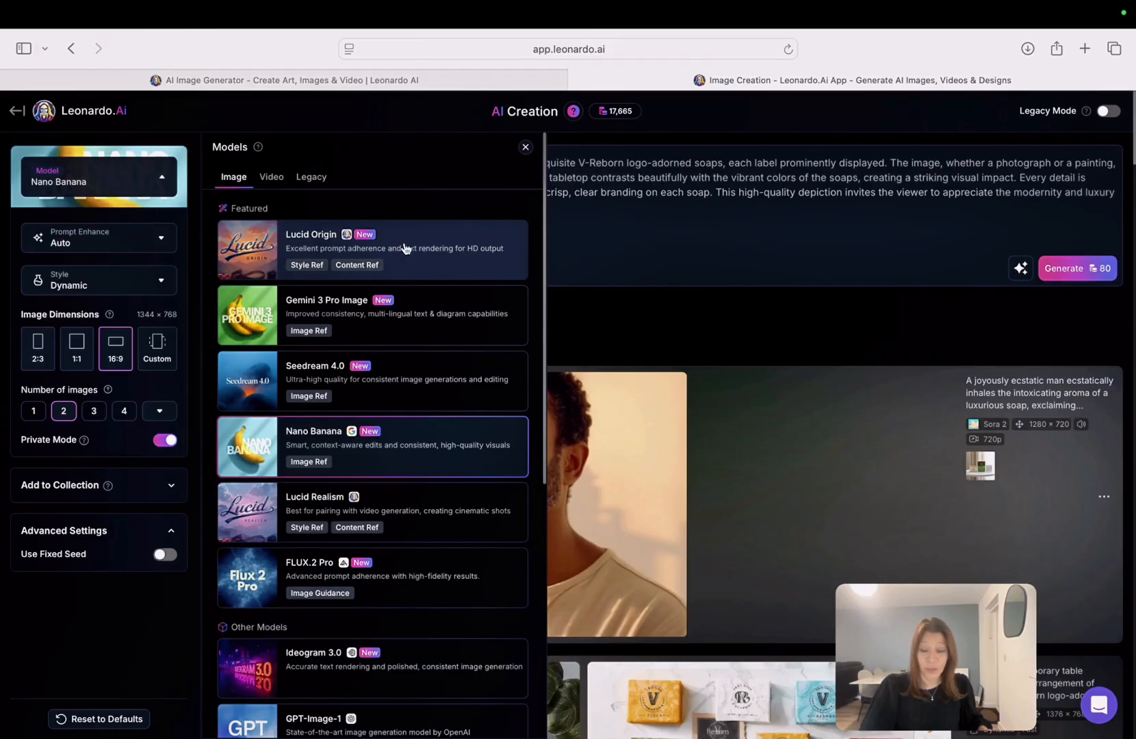
left_click(525, 149)
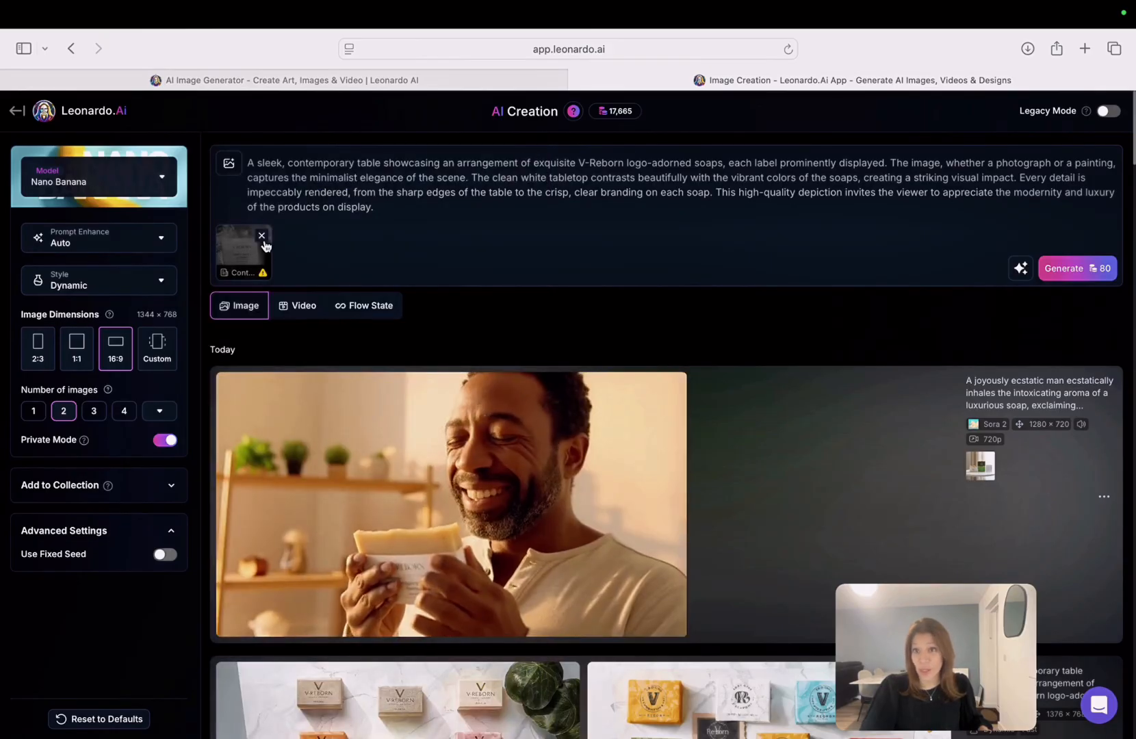
Remove the existing content reference image from the prompt and review the soap-display prompt text.
left_click(265, 233)
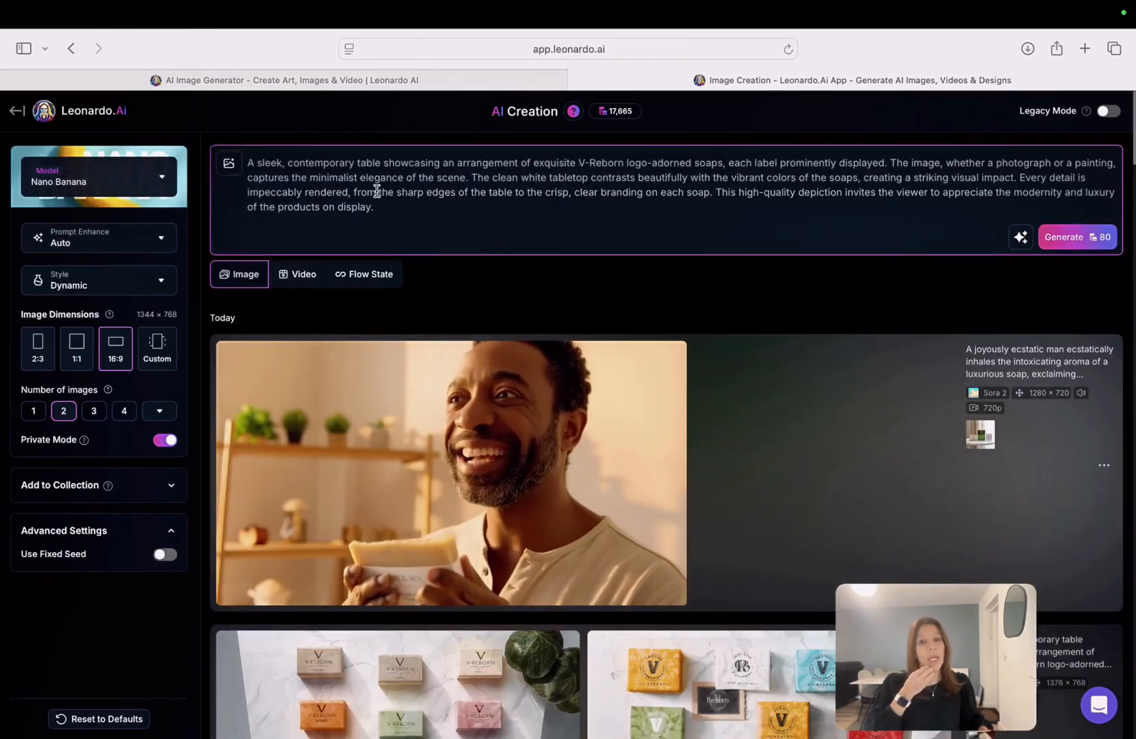
left_click_drag(407, 206, 246, 162)
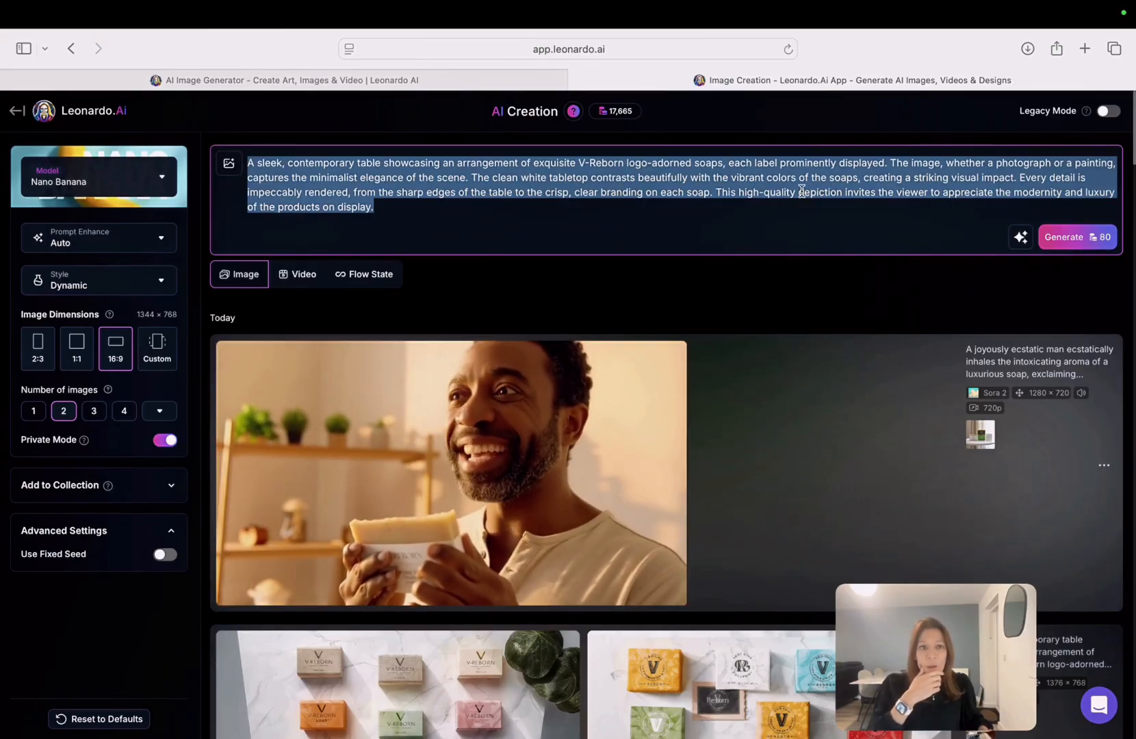
left_click(924, 194)
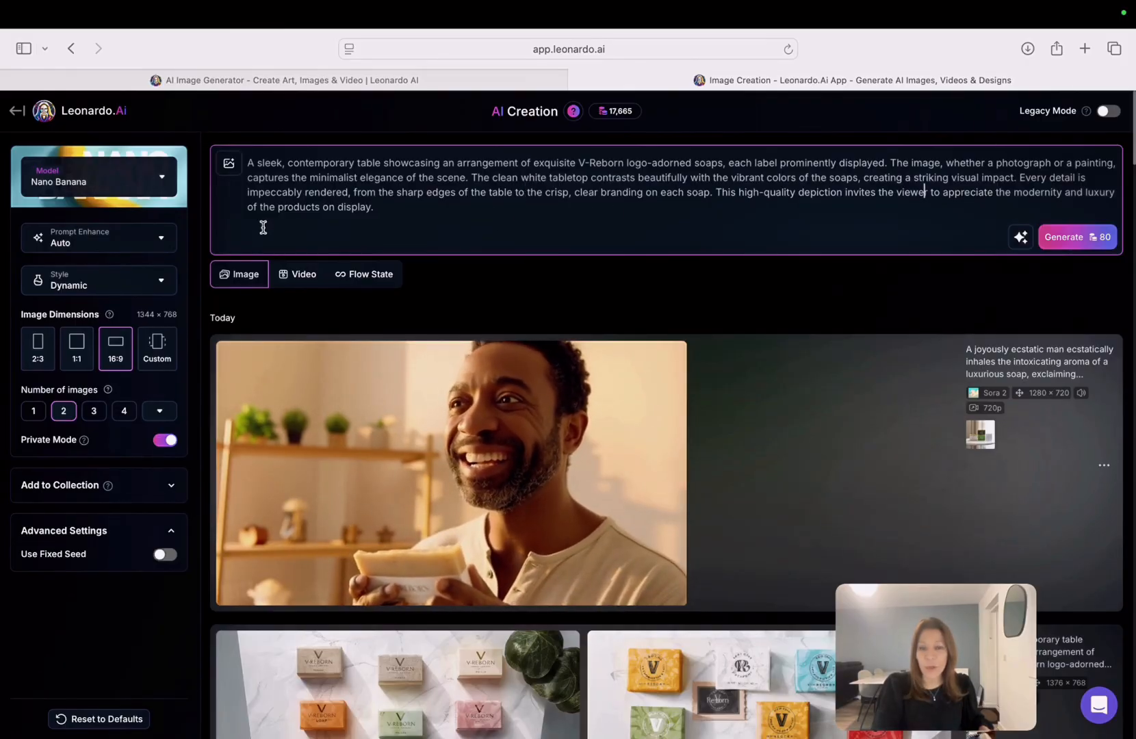
Add the uploaded photo of the Simply Oats + Vitamin E soap as an image reference for the prompt.
left_click(229, 163)
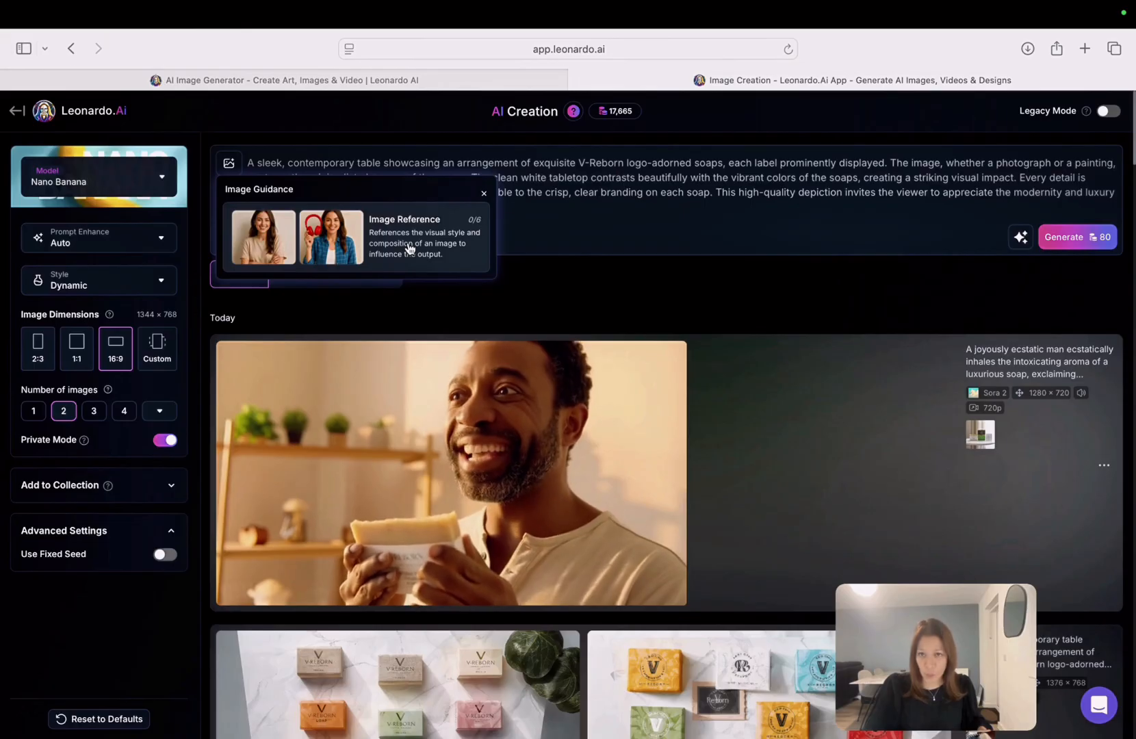
left_click(411, 245)
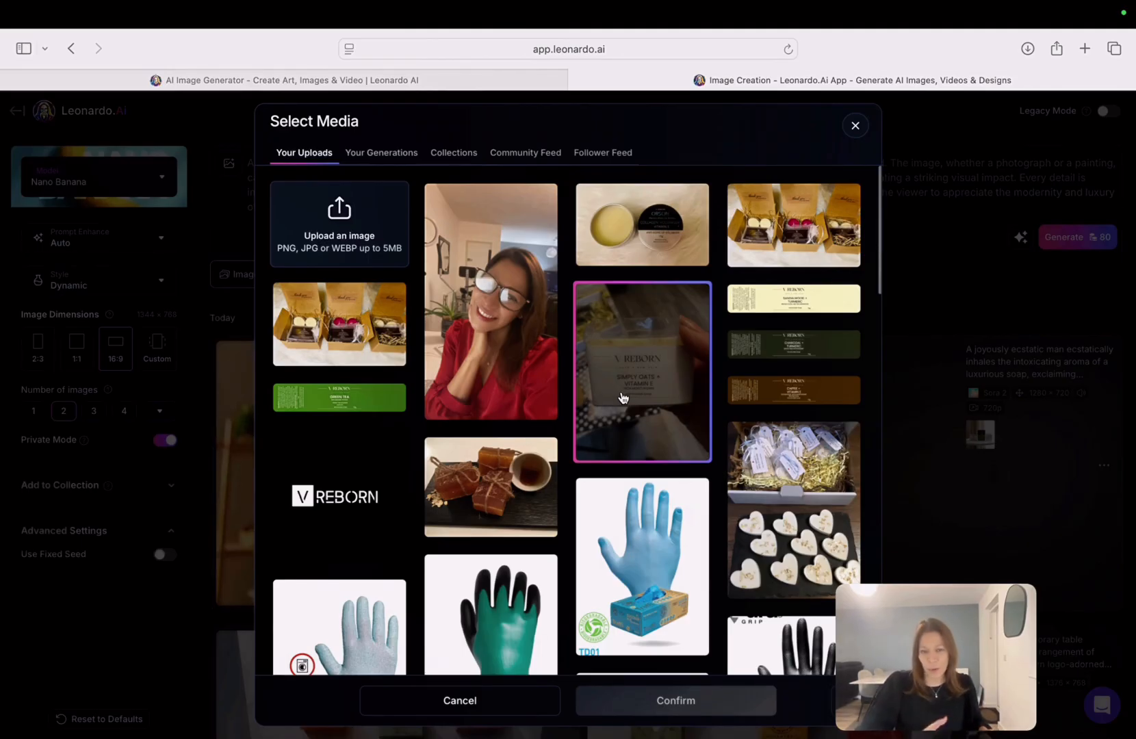
left_click(624, 396)
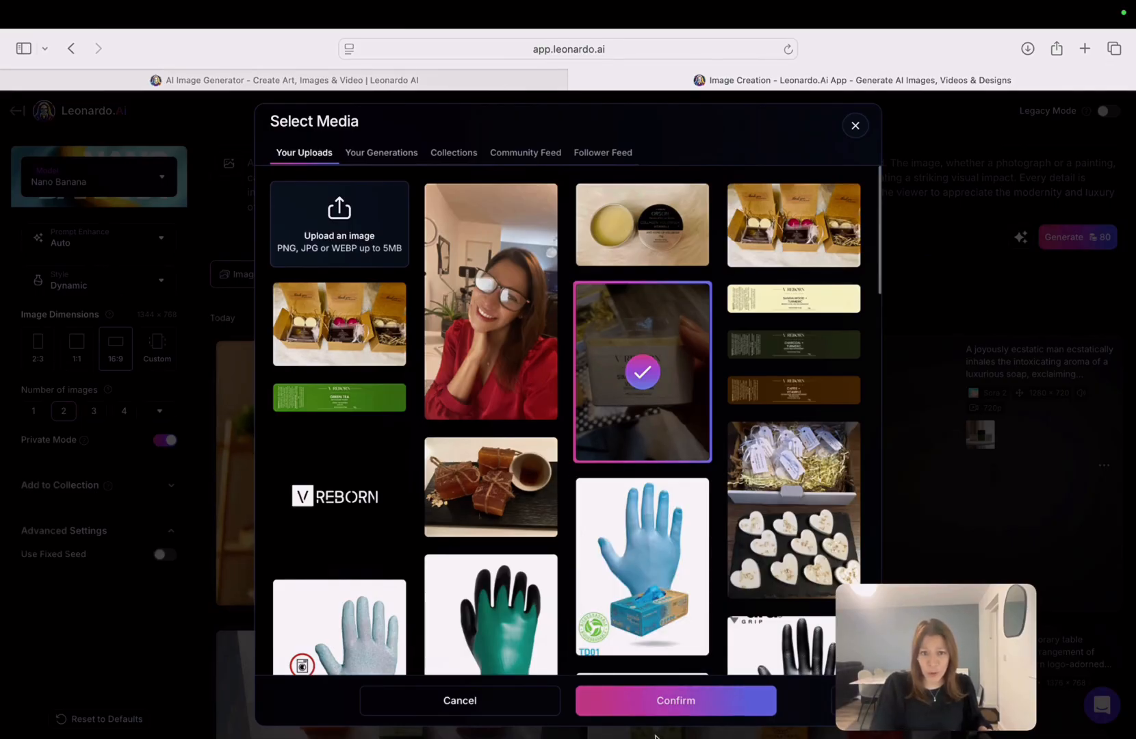
left_click(673, 700)
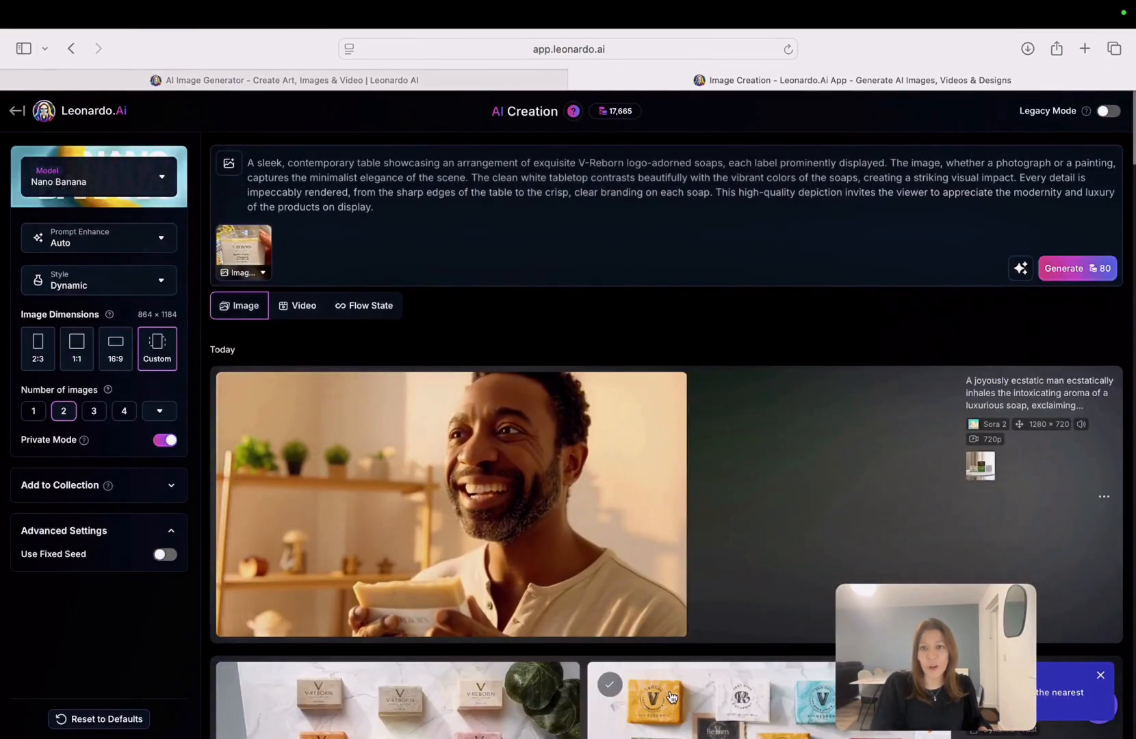
mouse_move(269, 250)
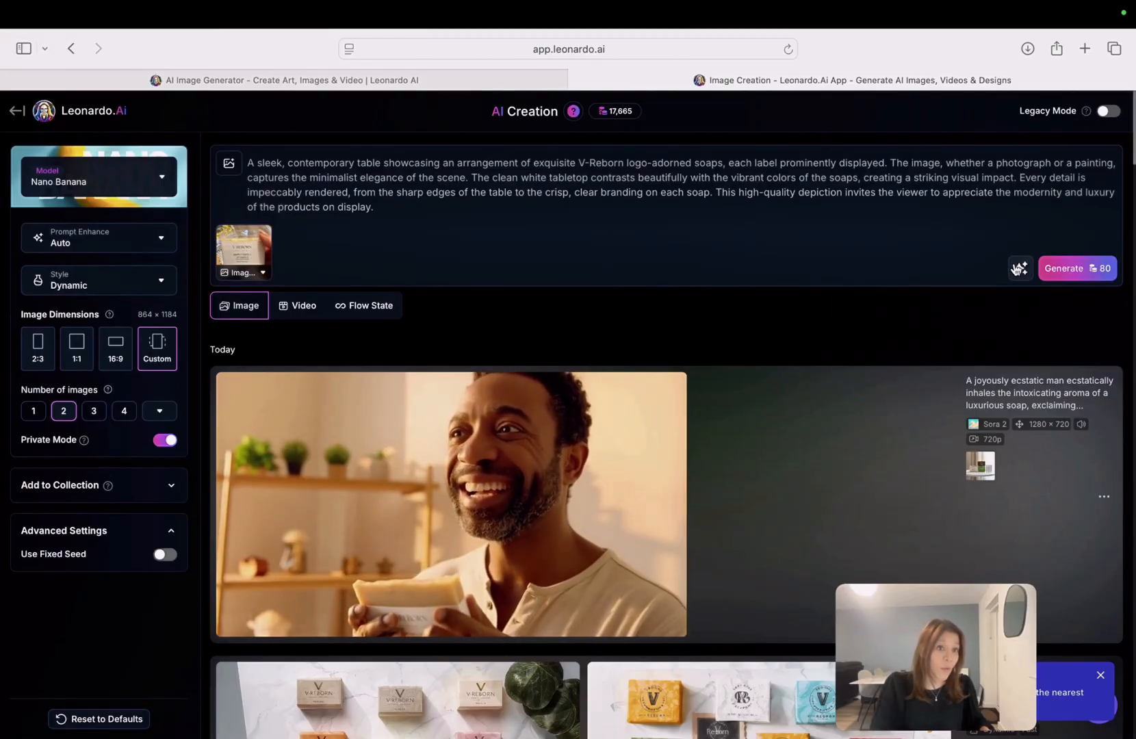
Check the AI prompt-assistance options and generate the soap-display images from the current prompt and reference.
left_click(1019, 271)
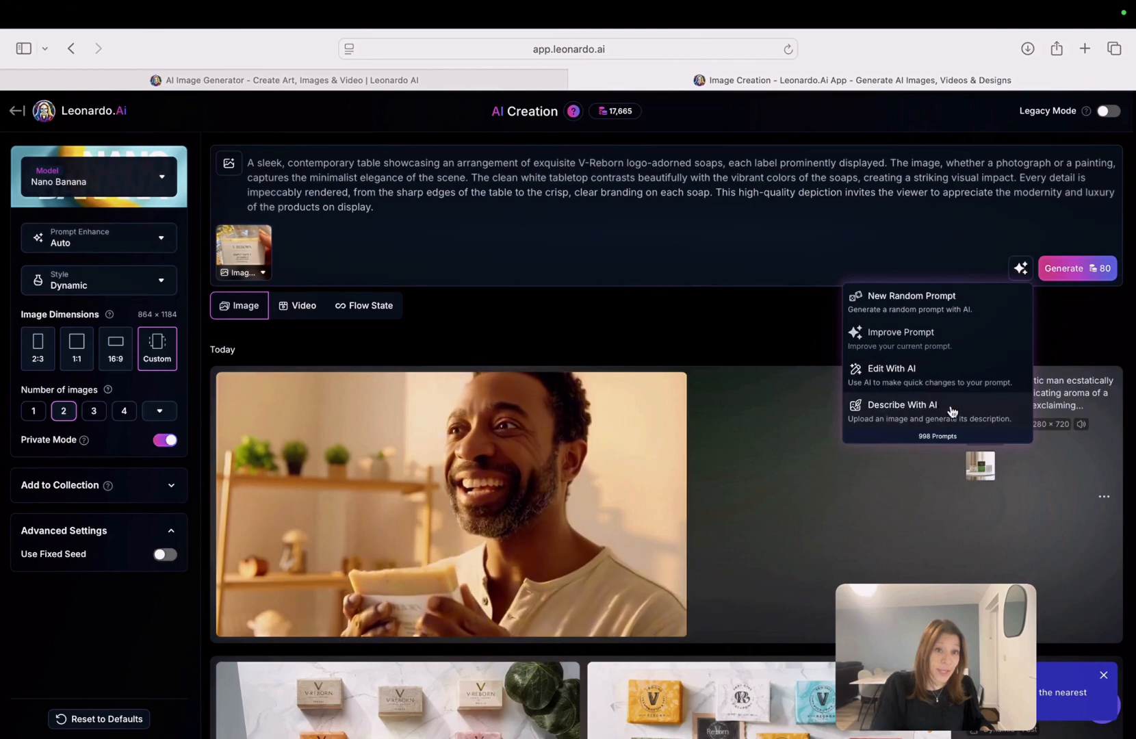
left_click(814, 236)
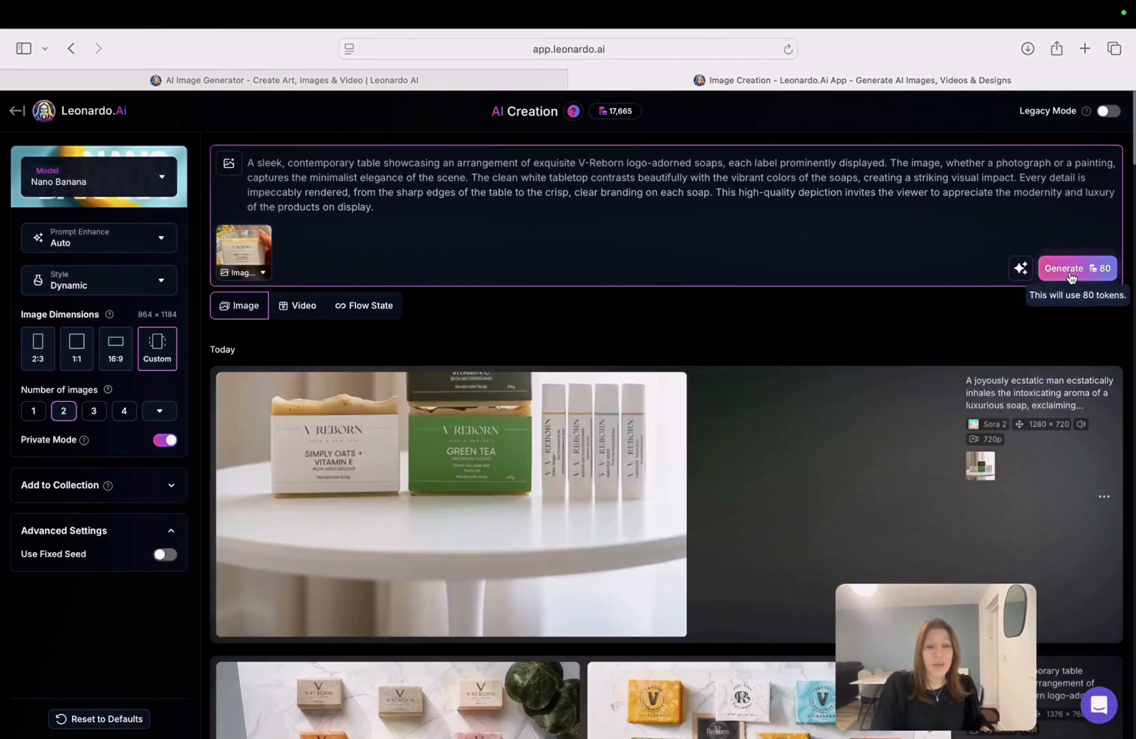
left_click(1067, 270)
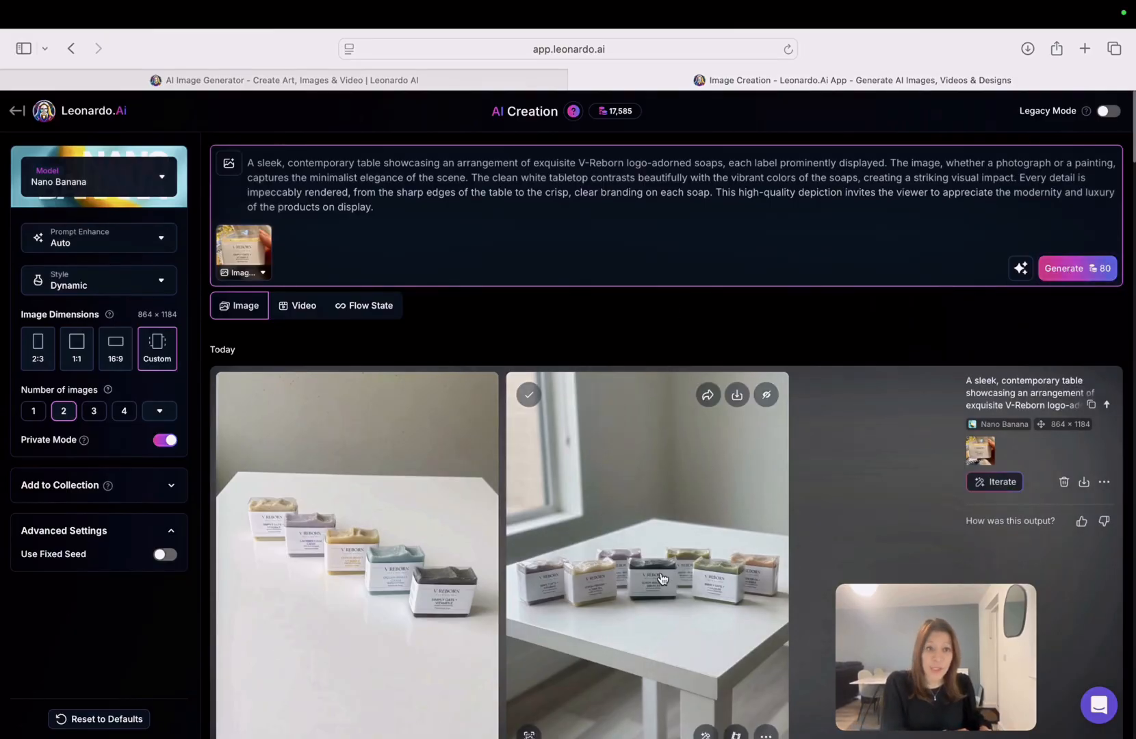
Examine the soap labels at full size in the second generated image, the one with a window beside the table.
scroll(661, 578, "down", 2)
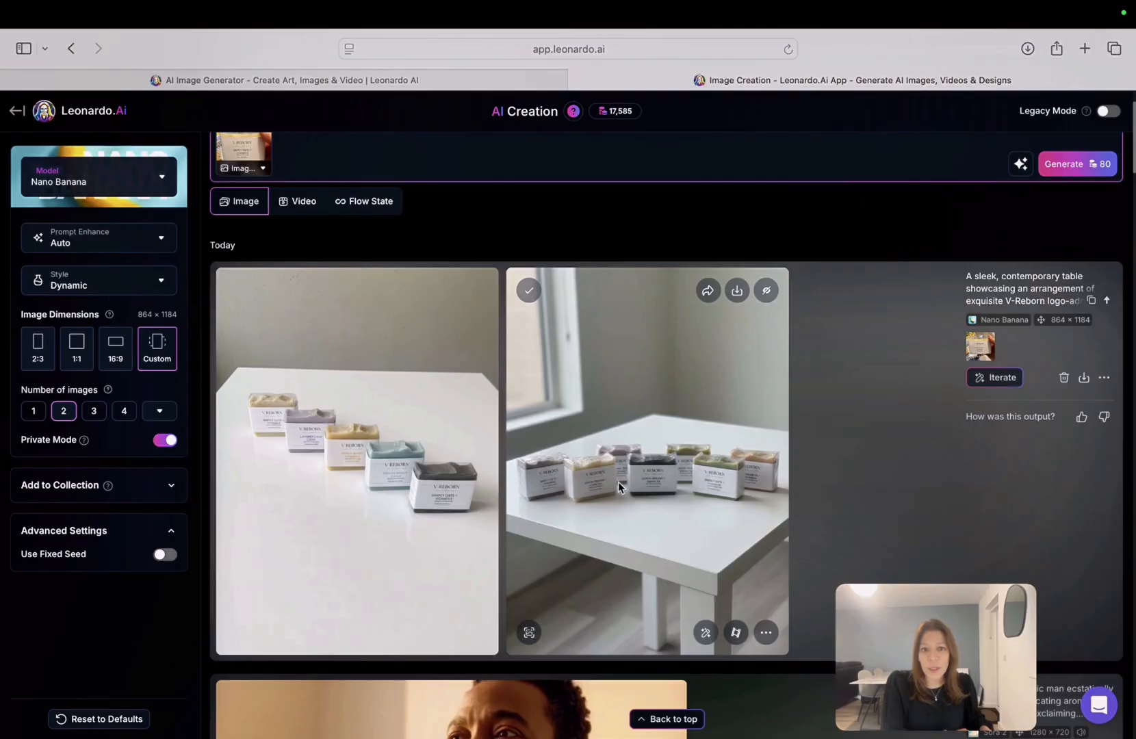
left_click(618, 481)
left_click(483, 425)
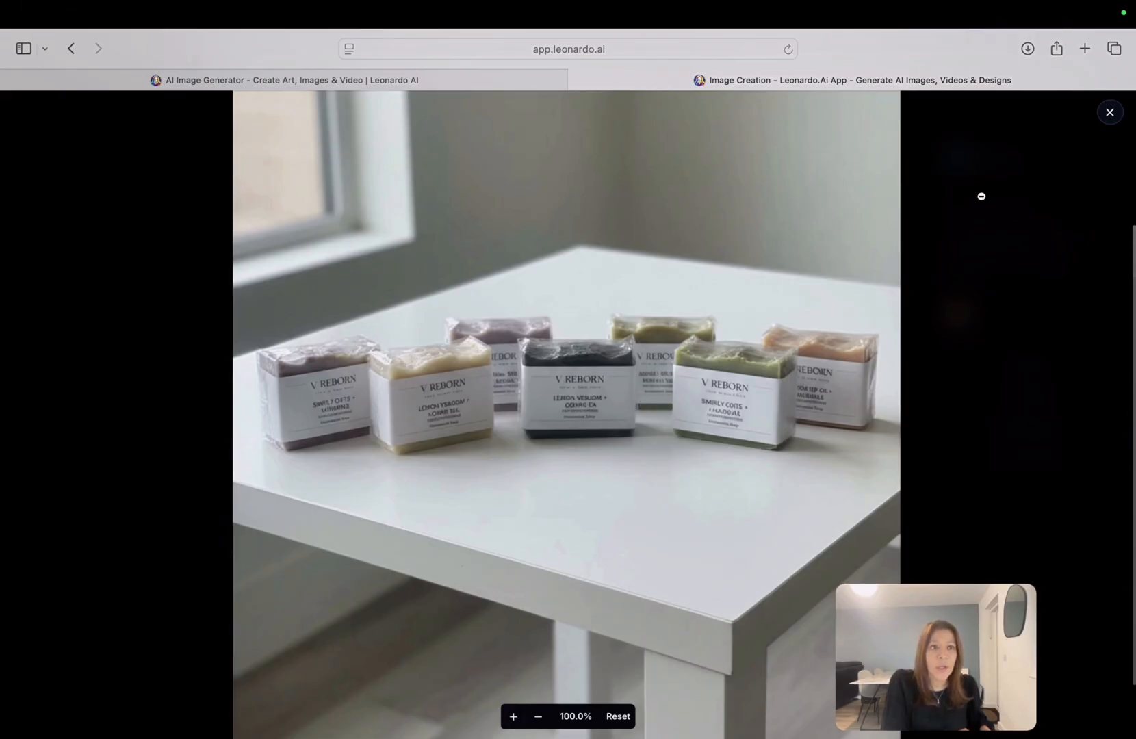
left_click(1109, 114)
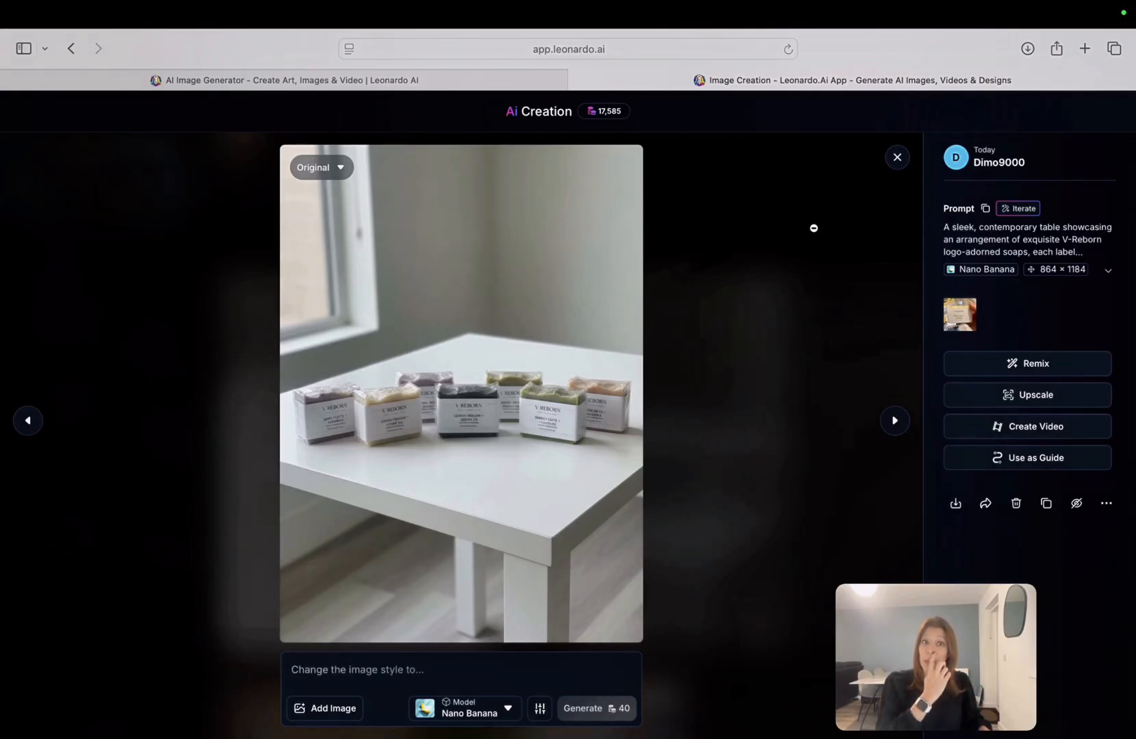
left_click(707, 237)
Add the uploaded Charcoal + Turmeric label as another image reference for the prompt.
scroll(437, 249, "up", 2)
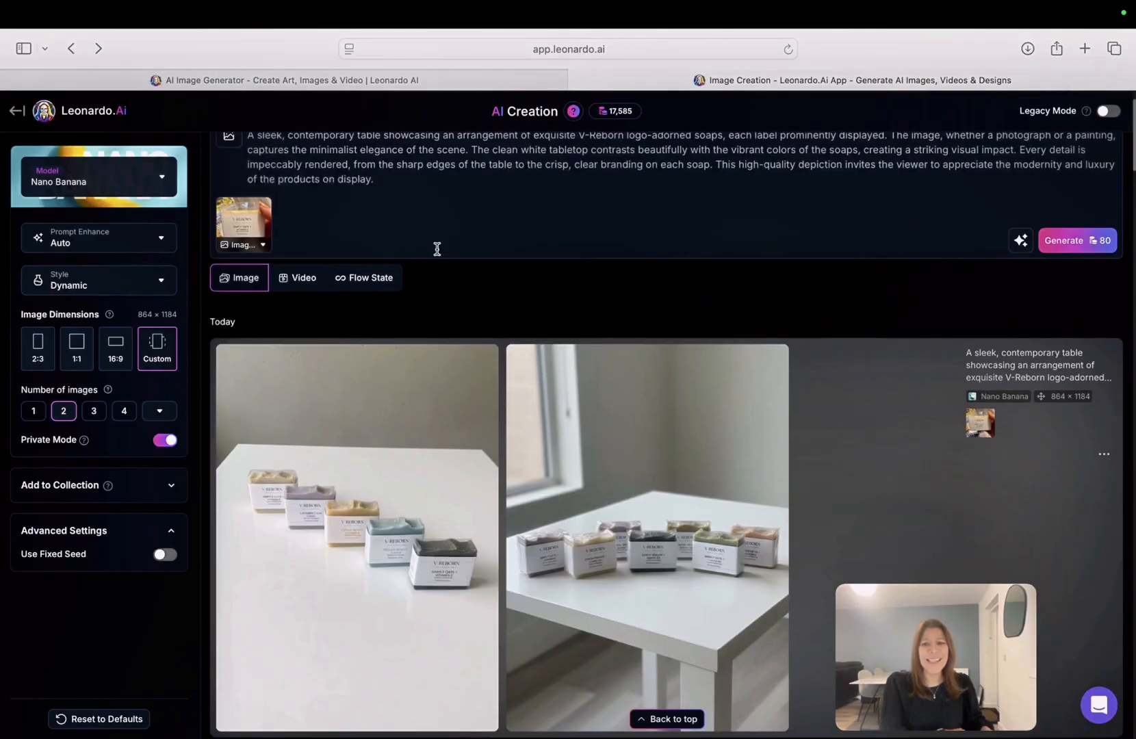
scroll(307, 195, "up", 1)
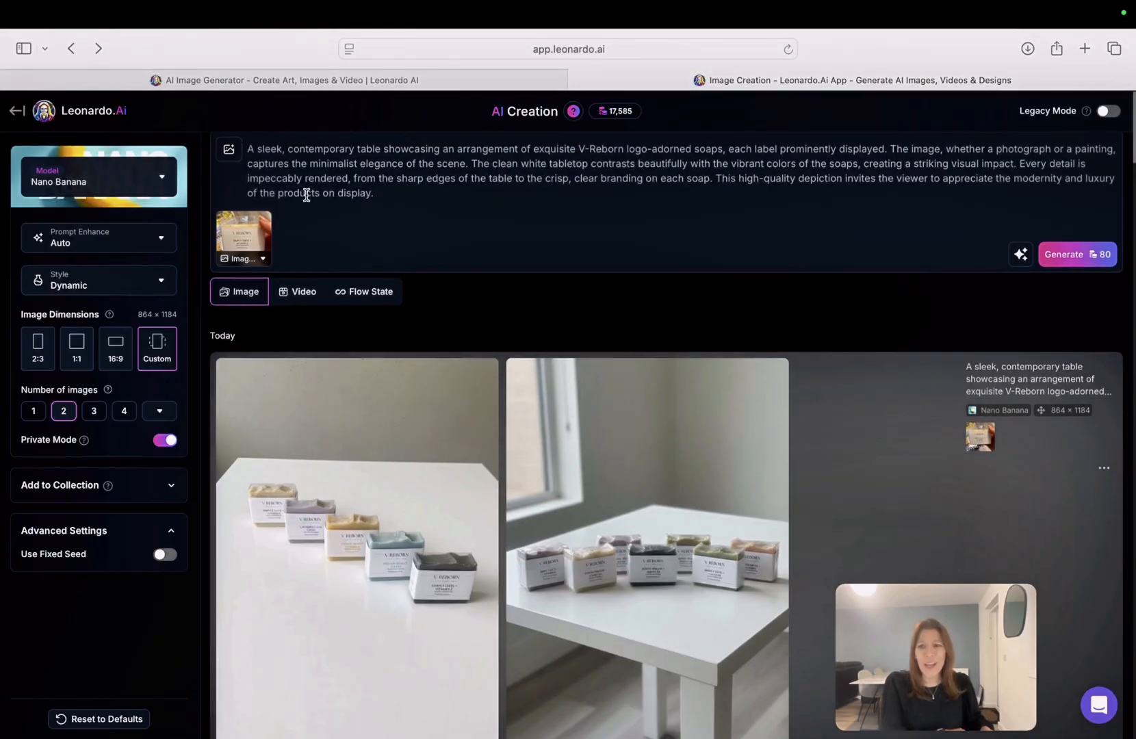
left_click(228, 149)
left_click(420, 223)
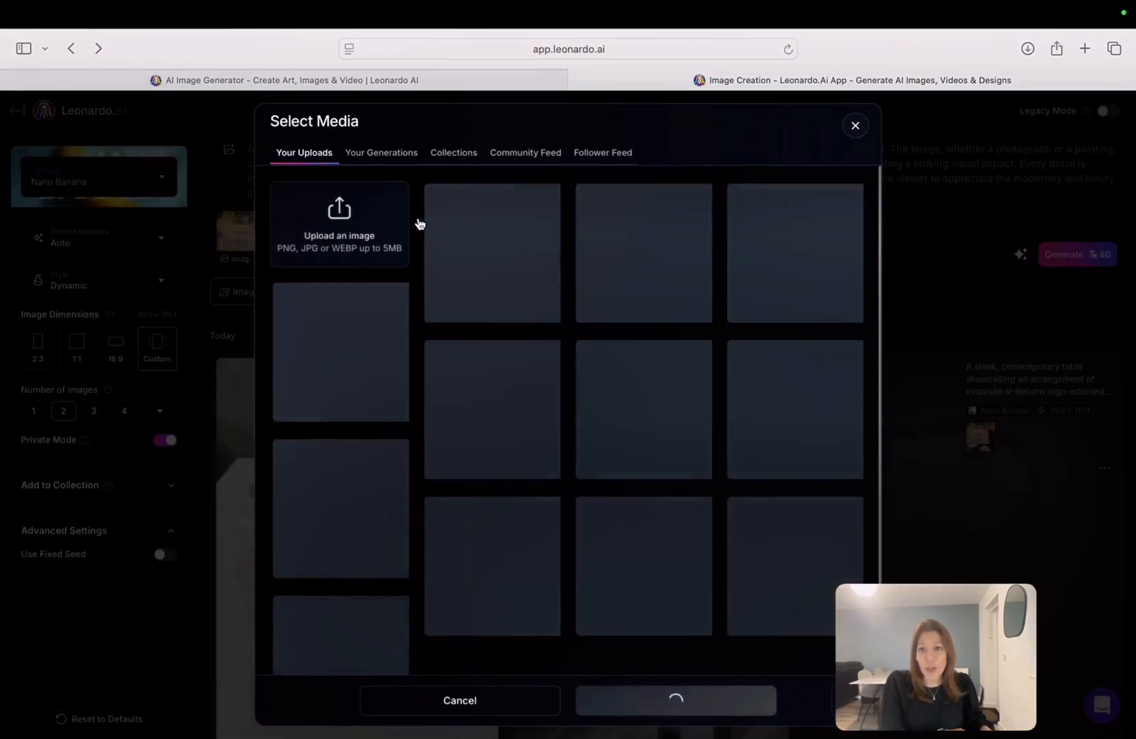
left_click(783, 349)
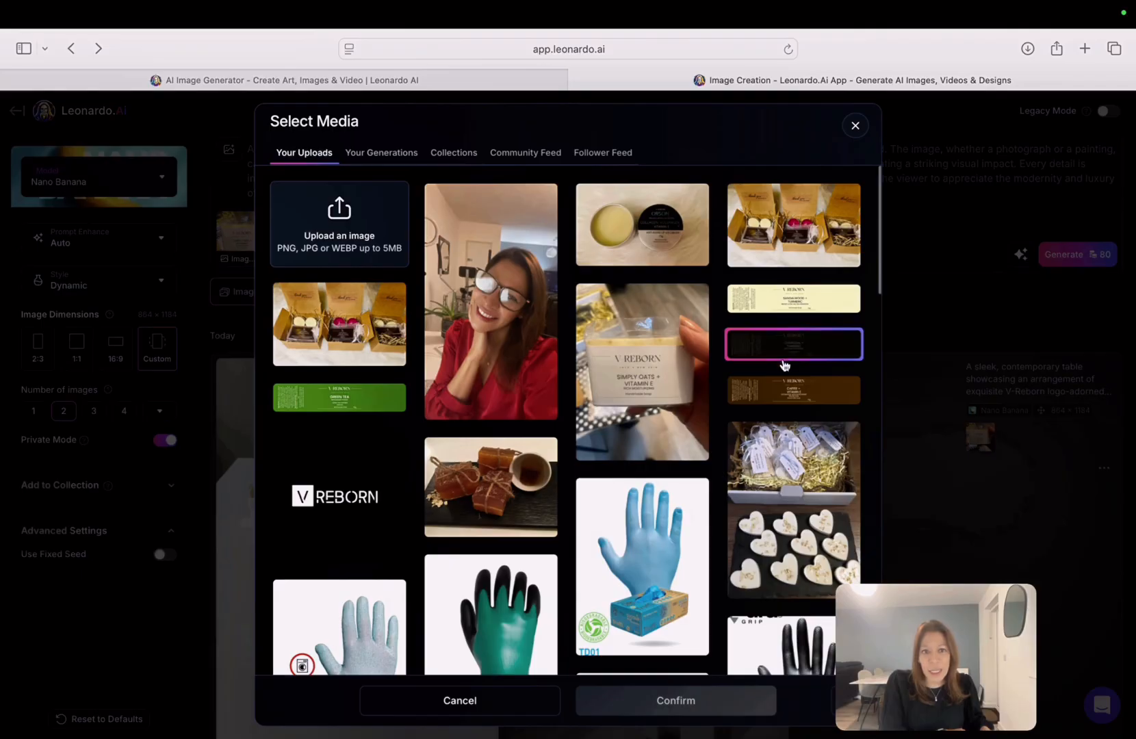
left_click(674, 699)
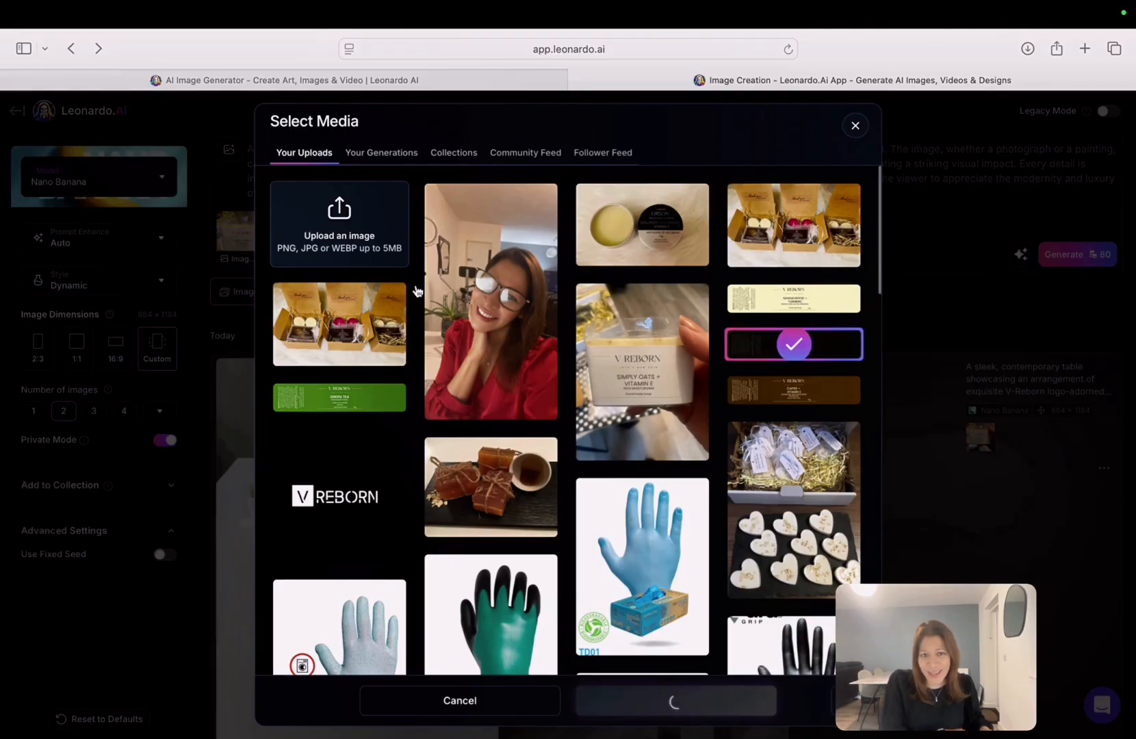
Add the uploaded Green Tea label as another image reference for the prompt.
left_click(229, 150)
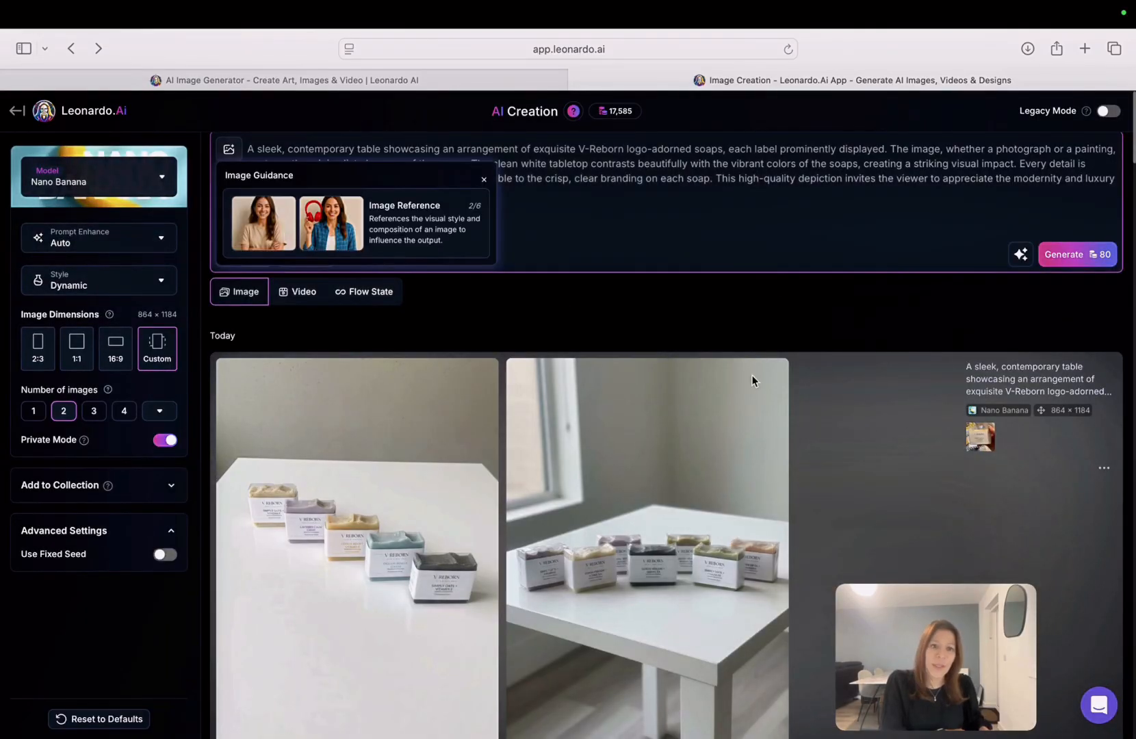
left_click(438, 226)
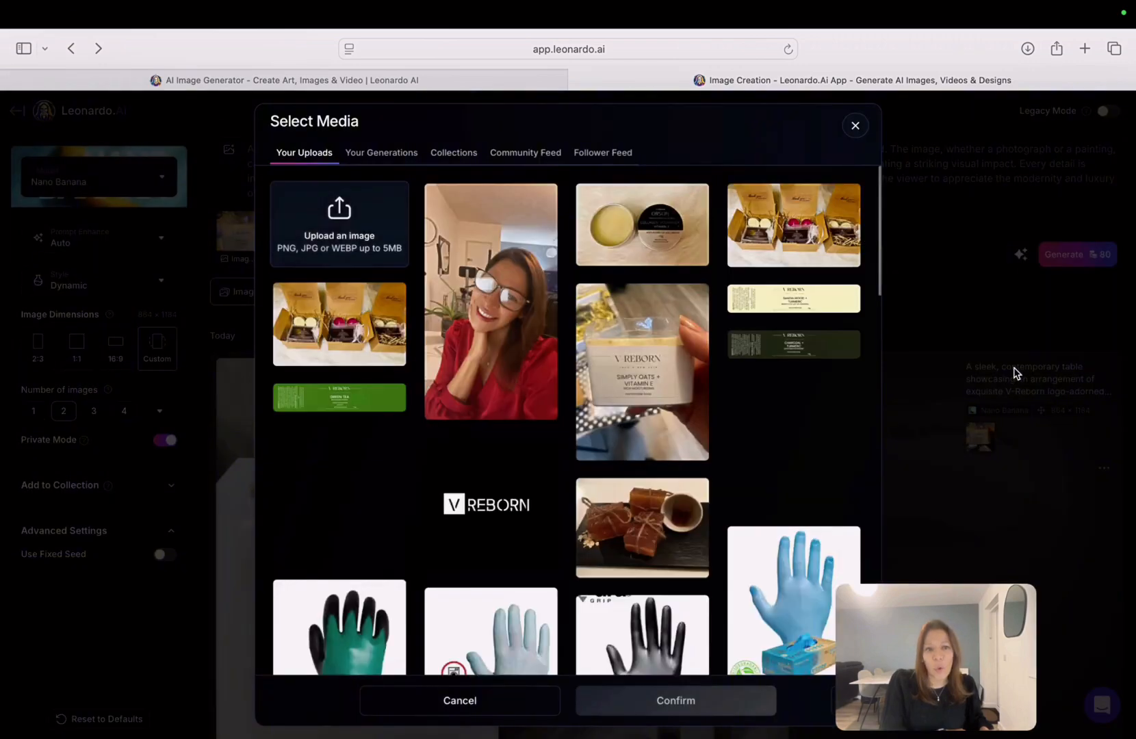
left_click(481, 400)
left_click(340, 397)
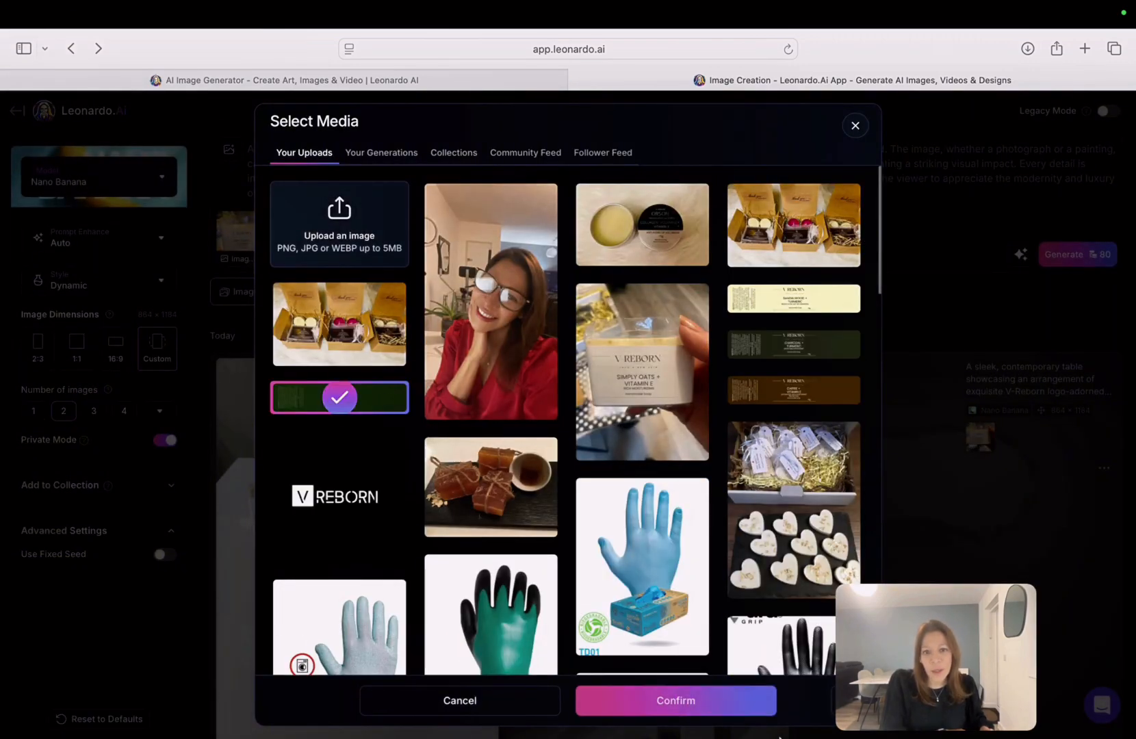
left_click(731, 709)
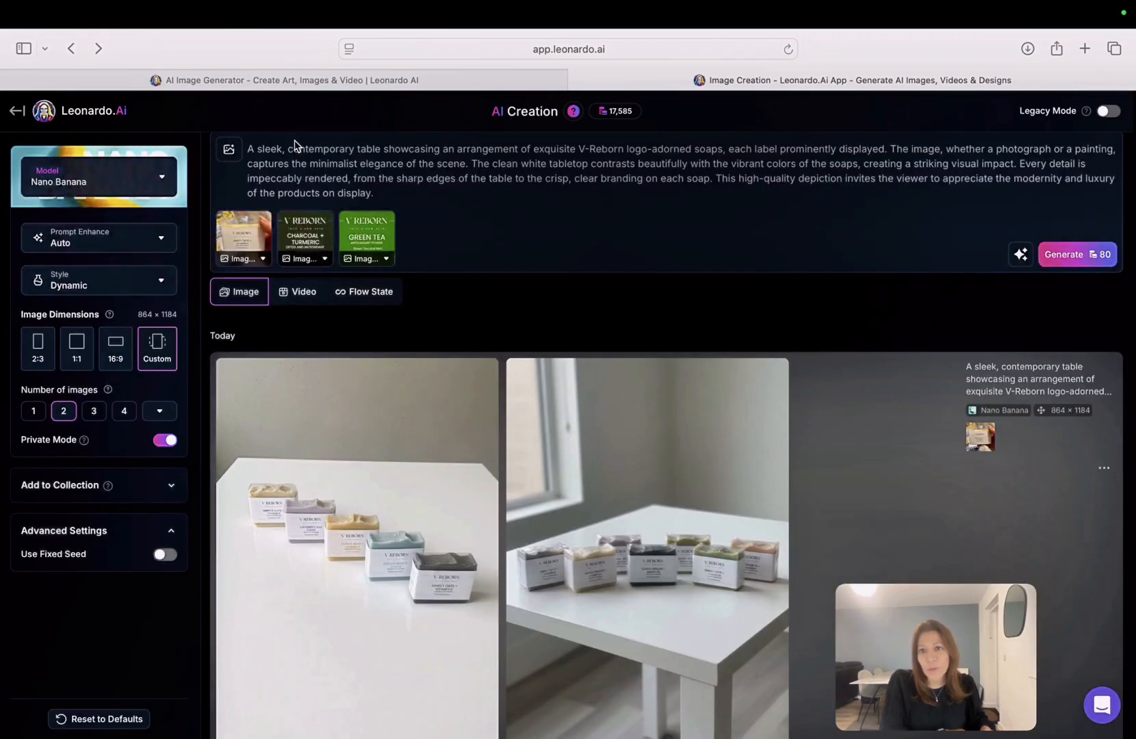
Add the uploaded Caffee + Vitamin E label as an image reference and generate a new set of soap-display images.
left_click(229, 149)
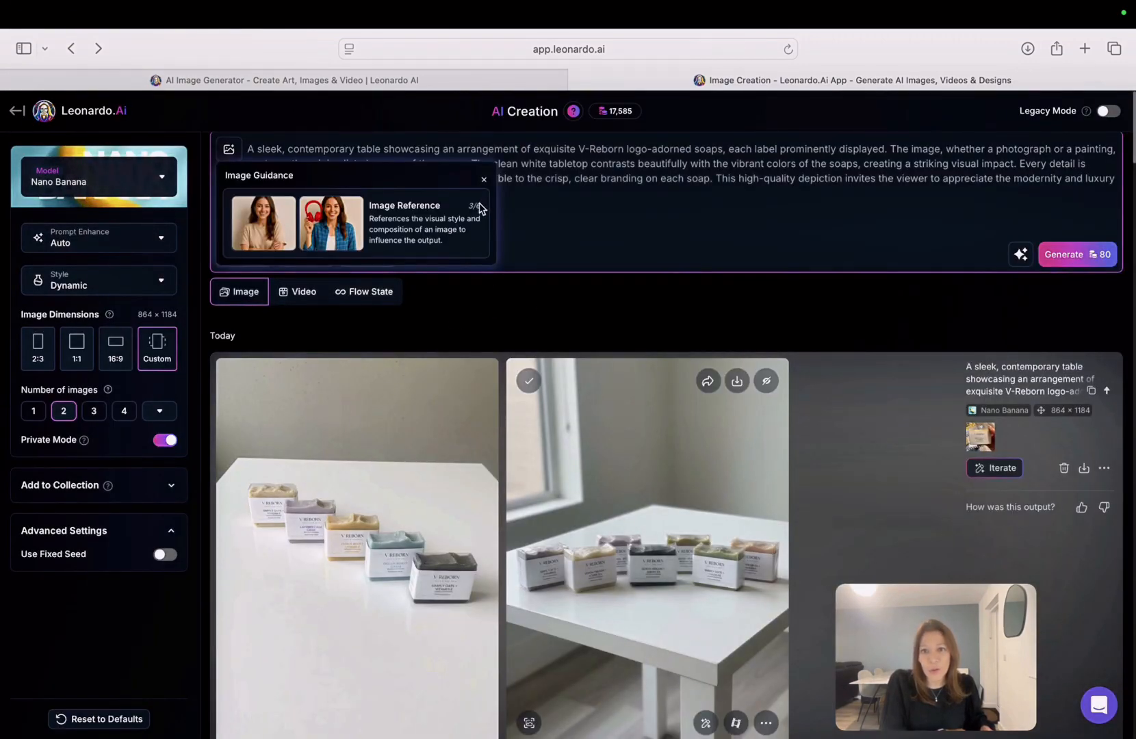
left_click(421, 231)
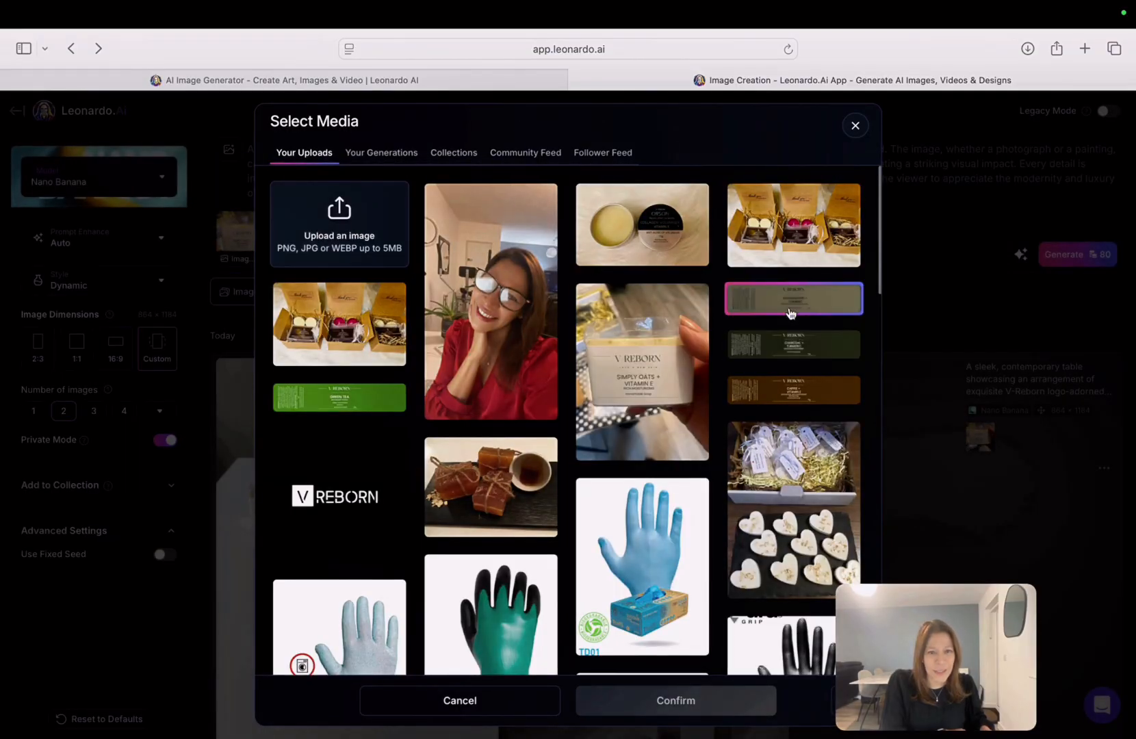
left_click(816, 402)
left_click(655, 702)
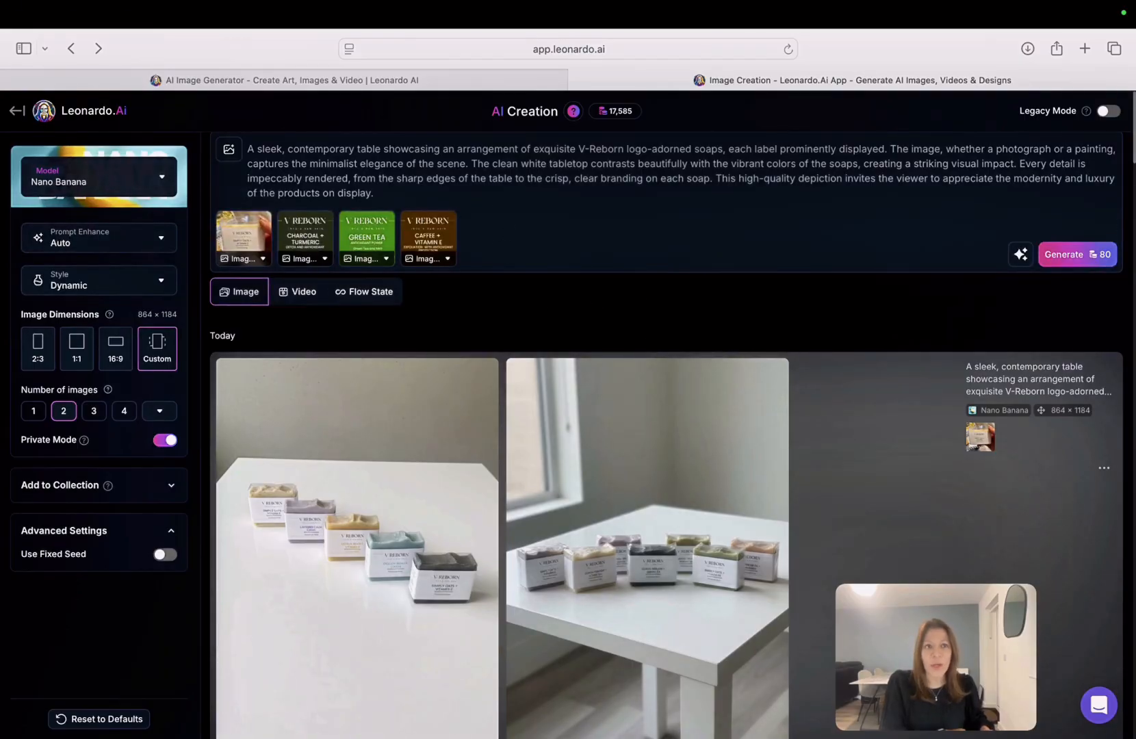
left_click(1064, 255)
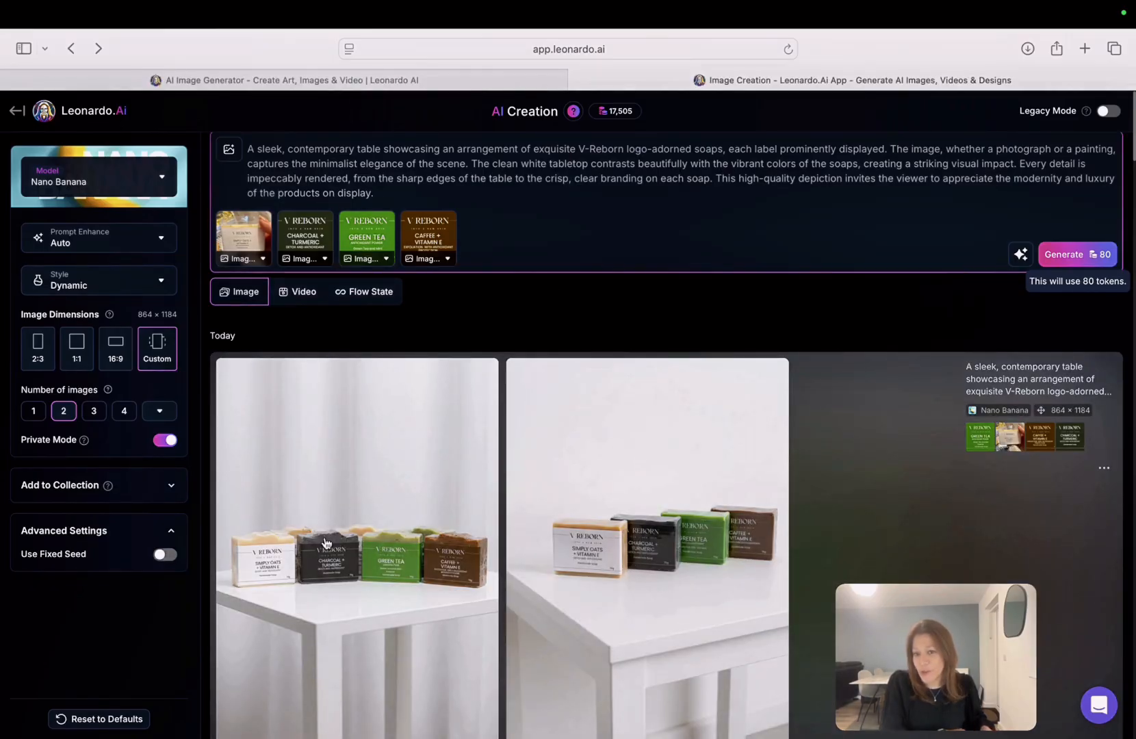
Examine the soap labels at full size in the first image of the new generation.
left_click(322, 559)
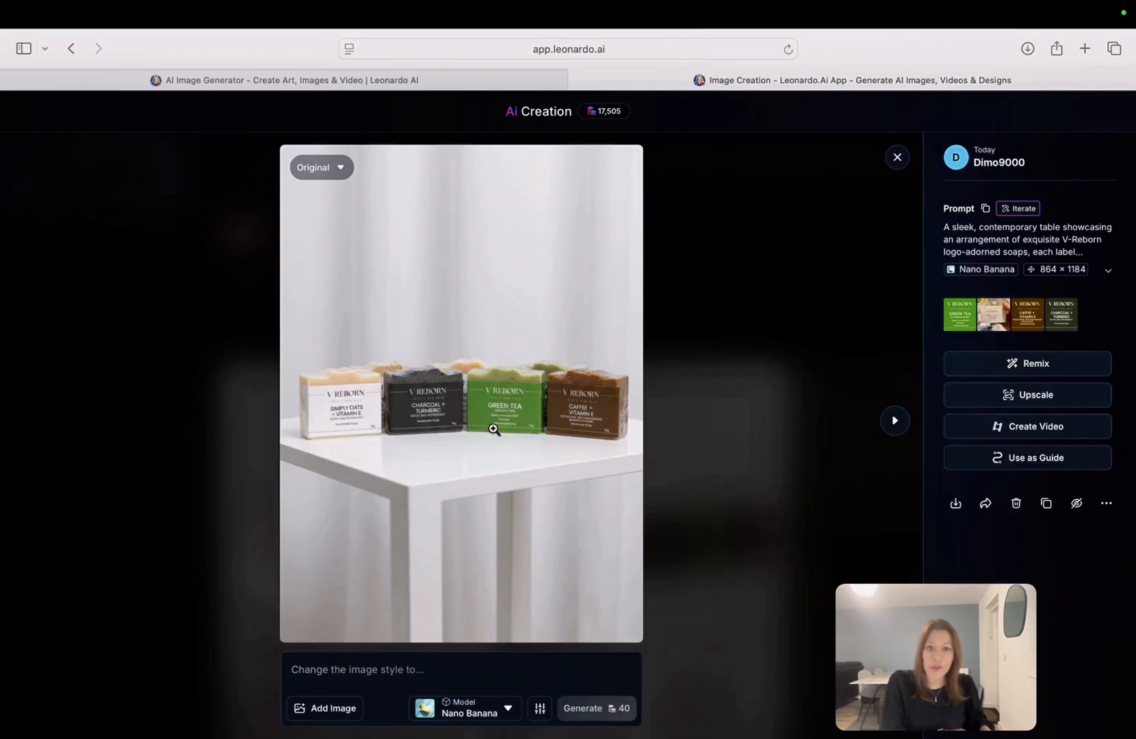
left_click(447, 419)
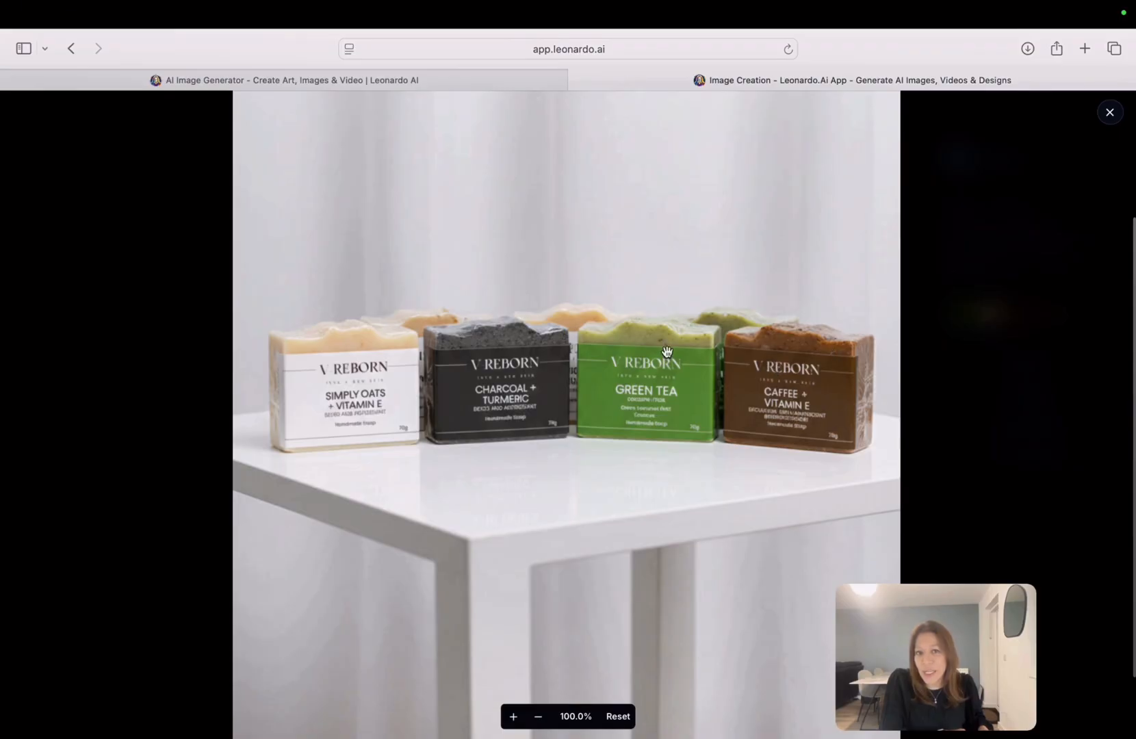
left_click(1114, 121)
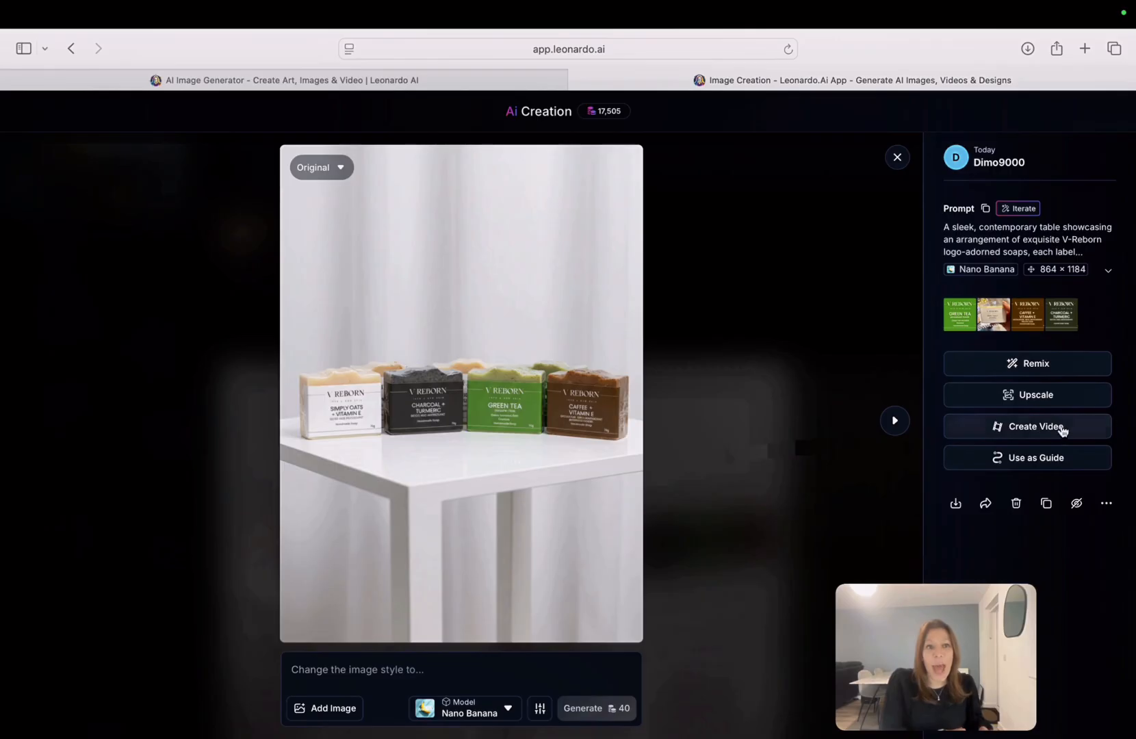
Check the advanced upscale settings and upscale the soap image with the Ultra upscaler at High upscale strength.
left_click(1045, 402)
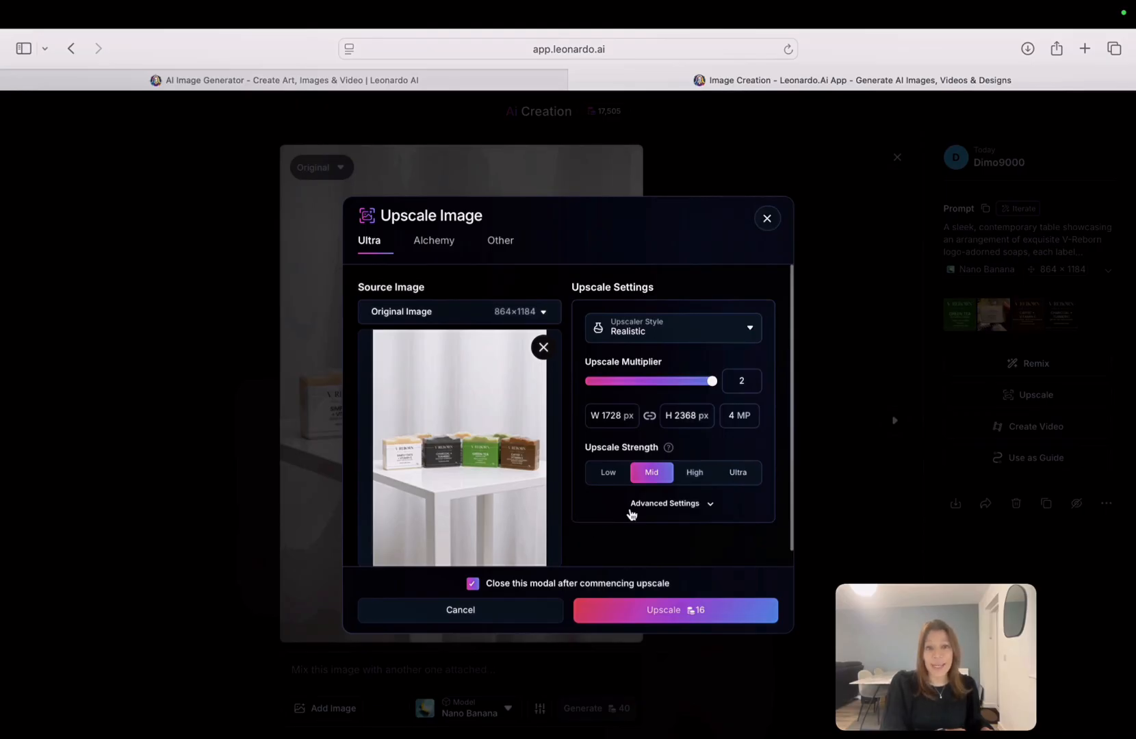
left_click(710, 508)
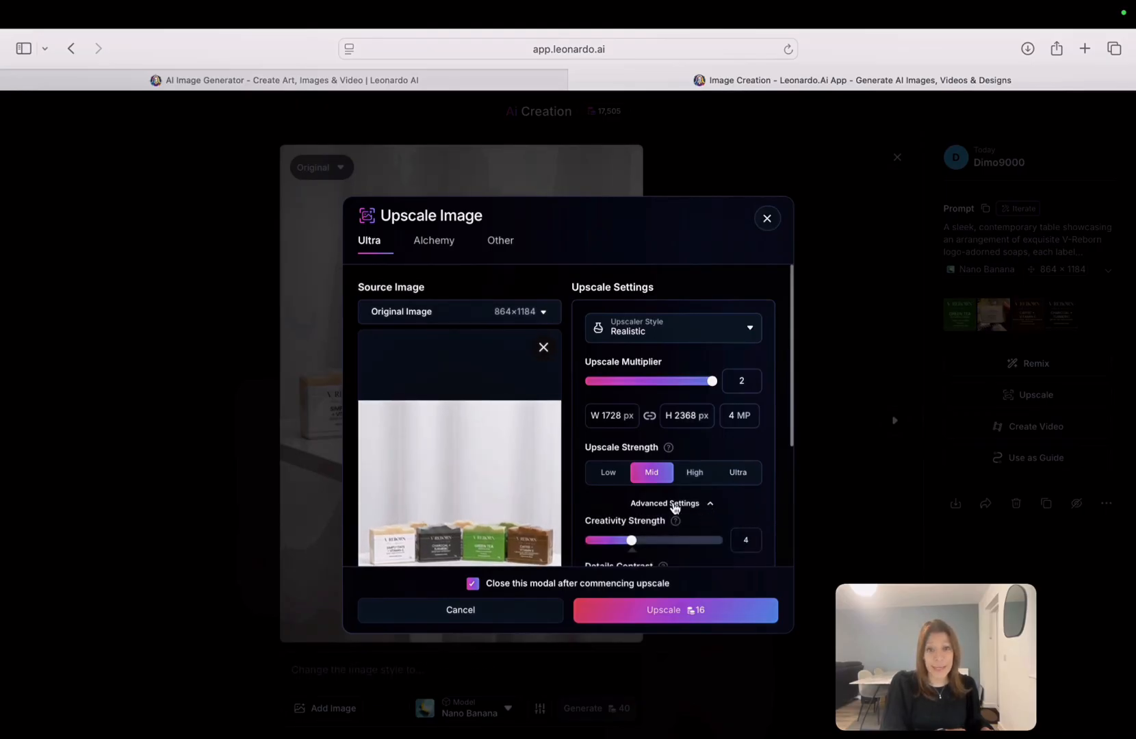
left_click(710, 504)
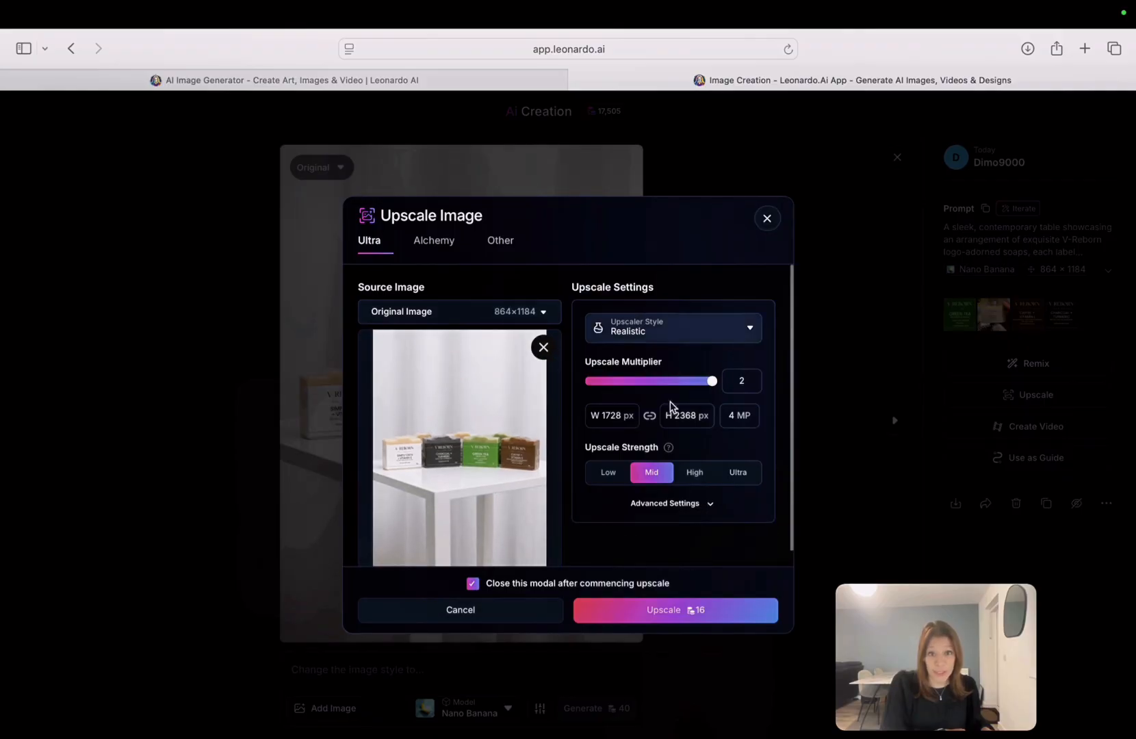
scroll(716, 471, "down", 1)
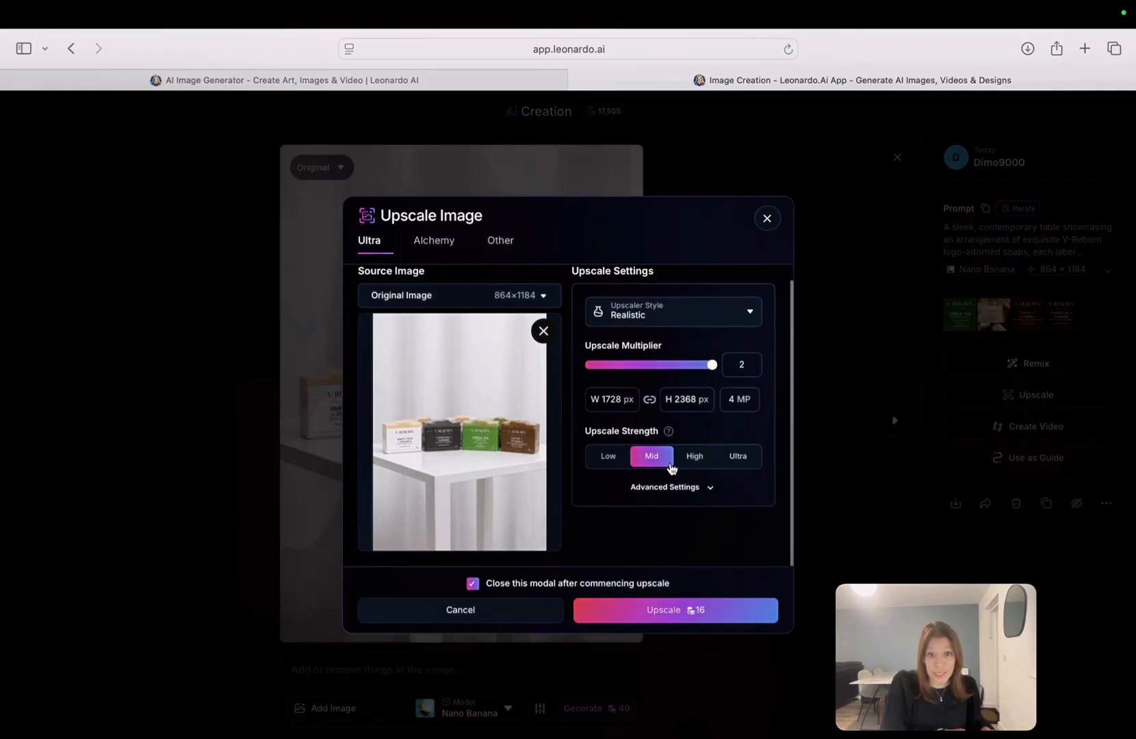
left_click(696, 458)
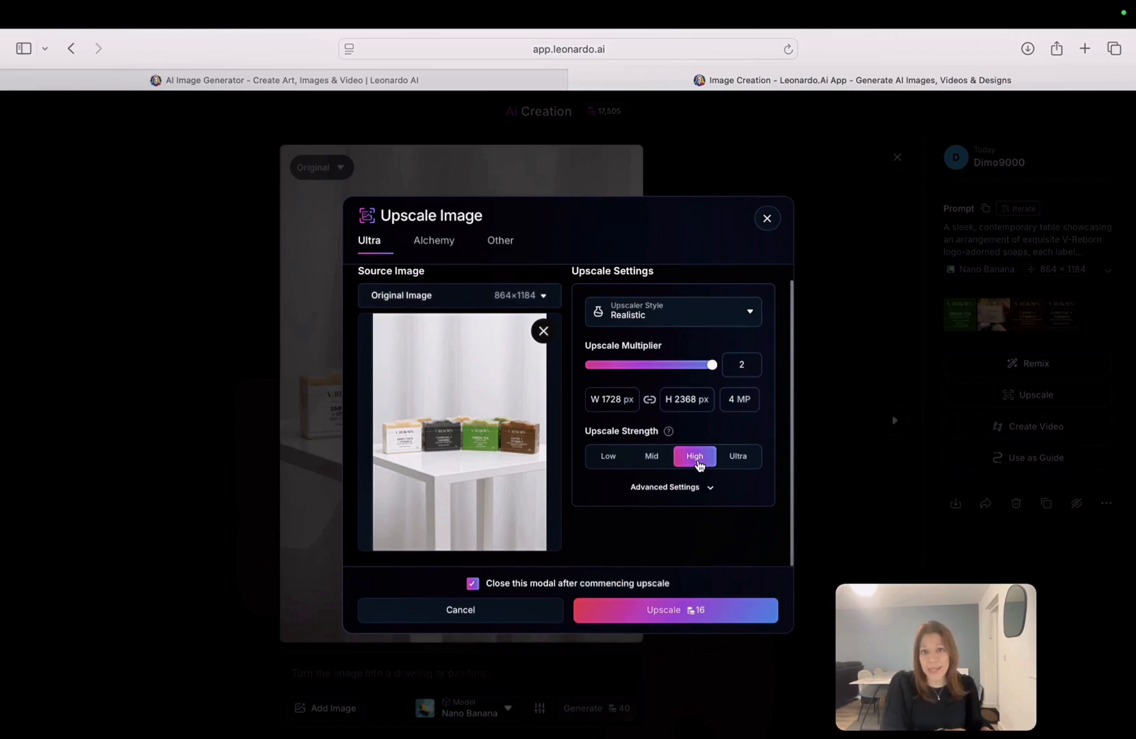
left_click(701, 611)
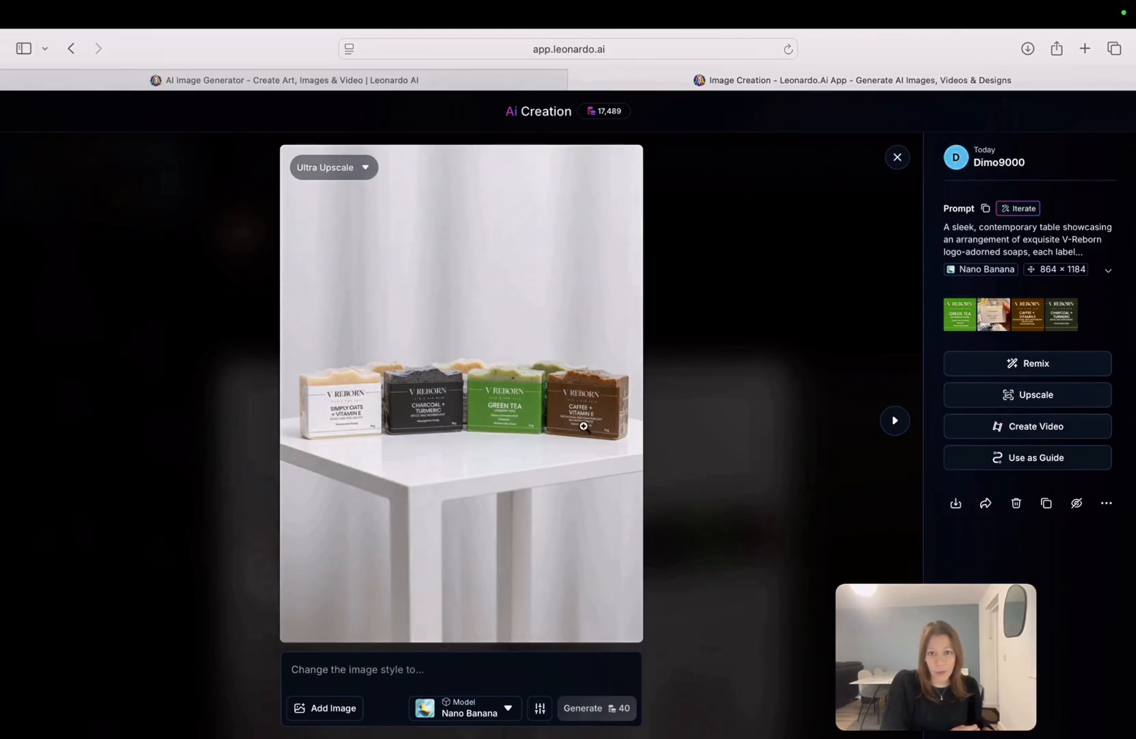
Examine the soap labels in the Ultra-upscaled image at full size.
left_click(504, 405)
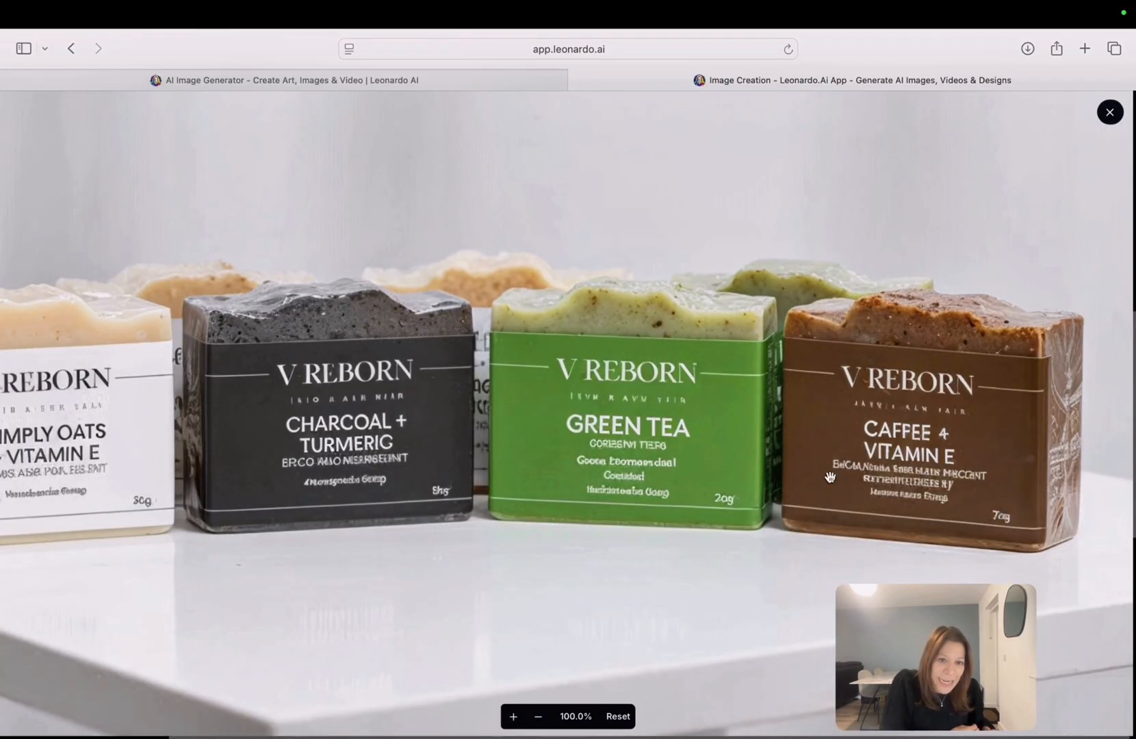
left_click_drag(245, 440, 496, 428)
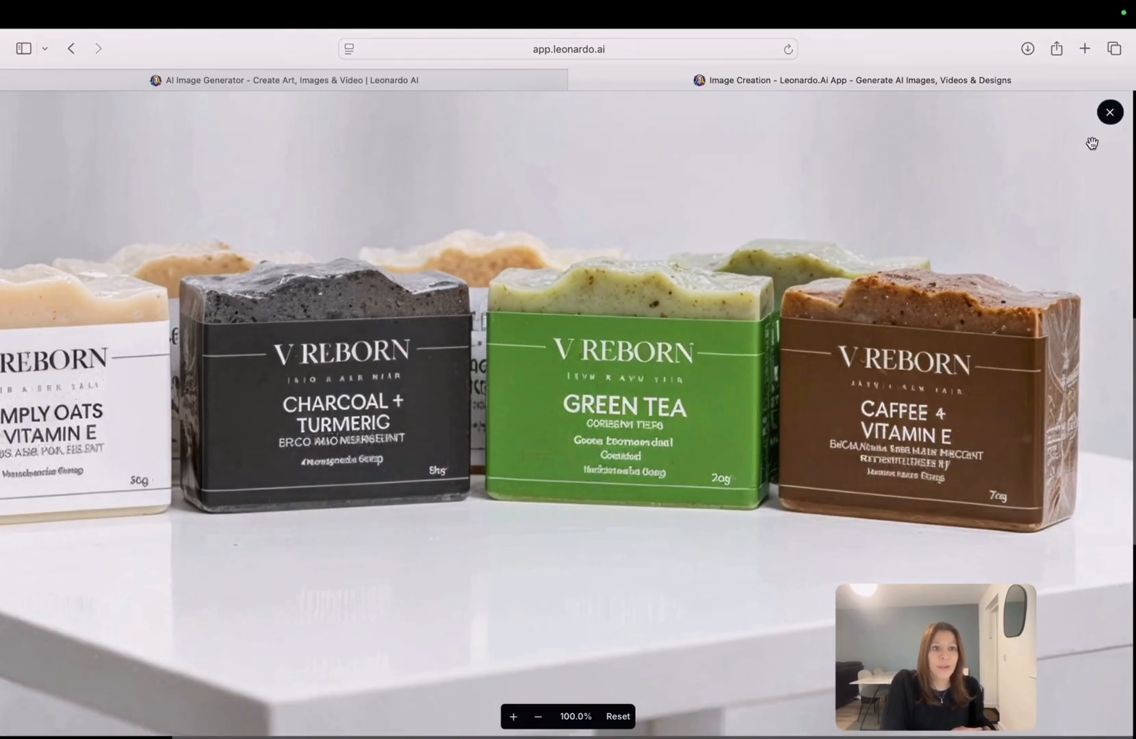
left_click(1108, 111)
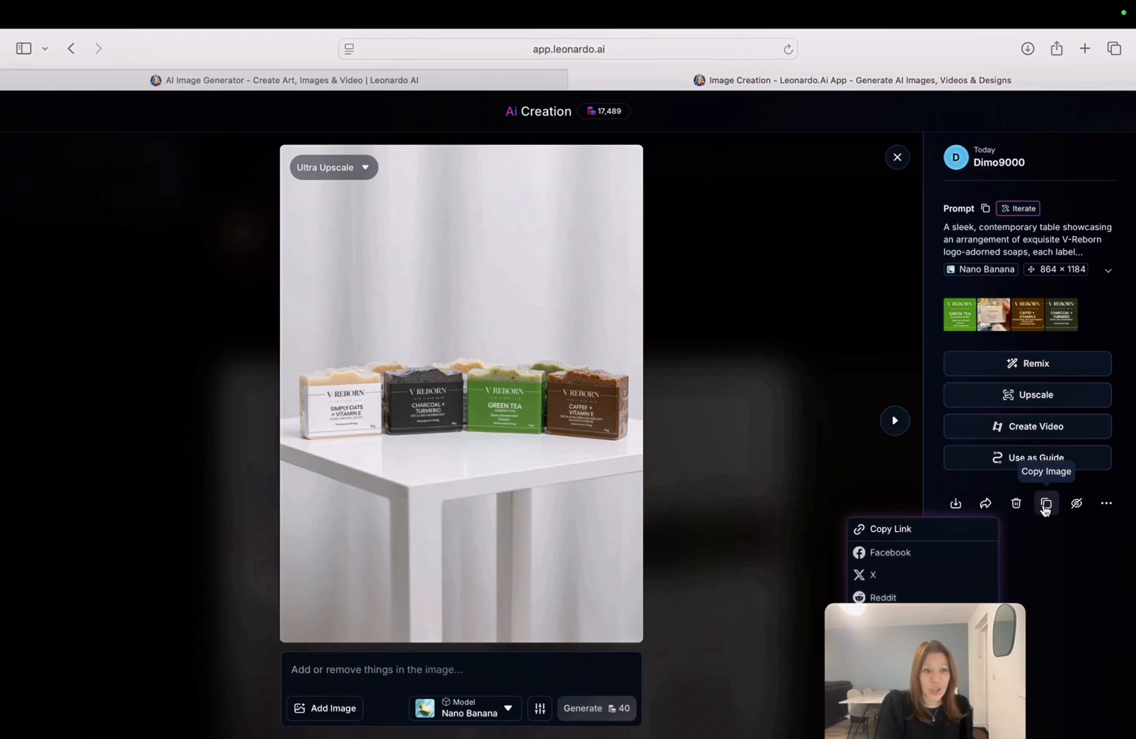
Review the additional actions available for the upscaled soap image.
left_click(1106, 504)
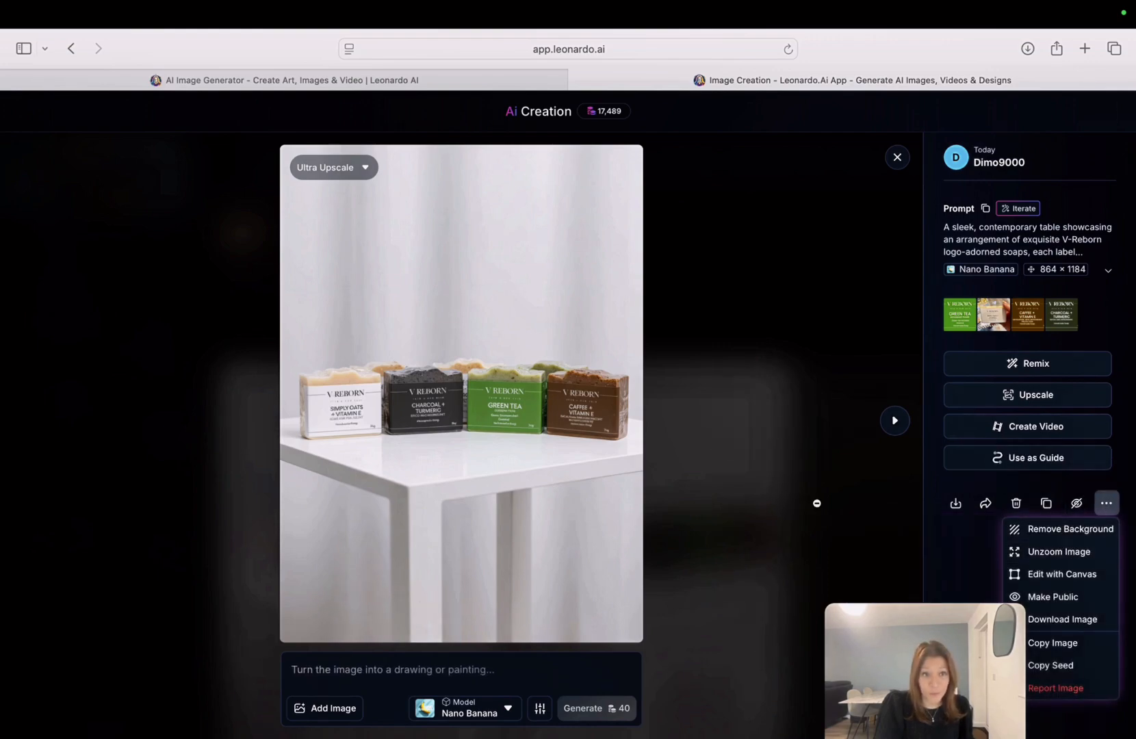
left_click(723, 500)
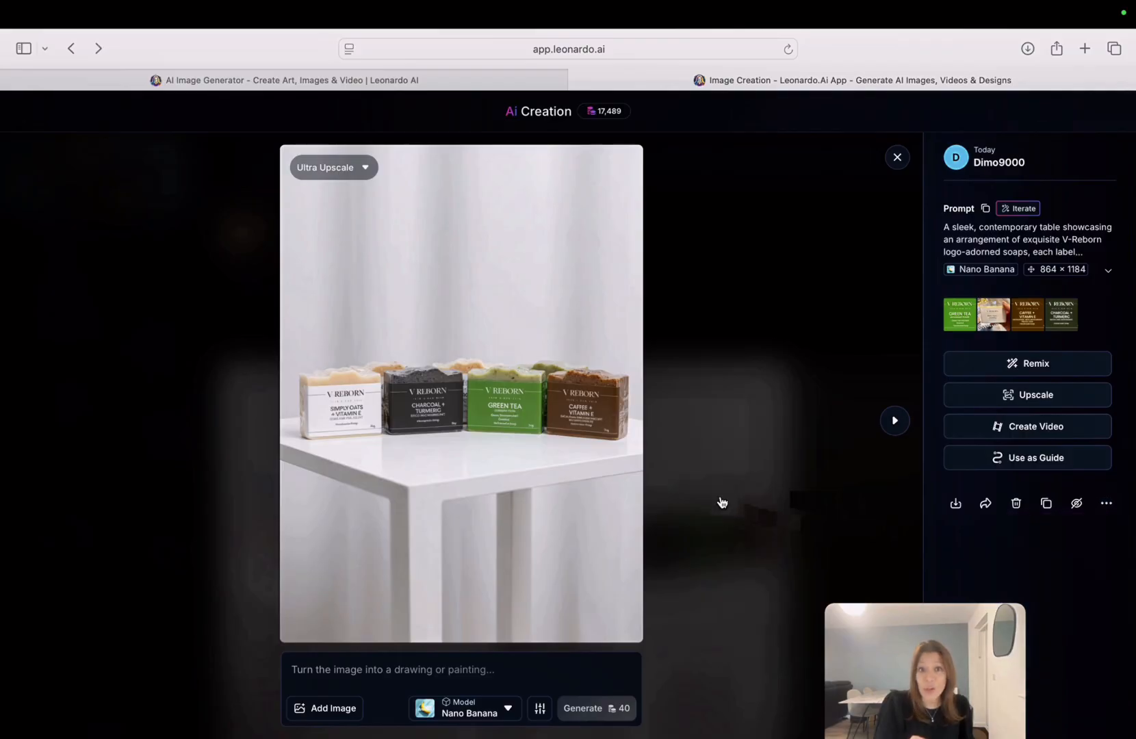
left_click(724, 498)
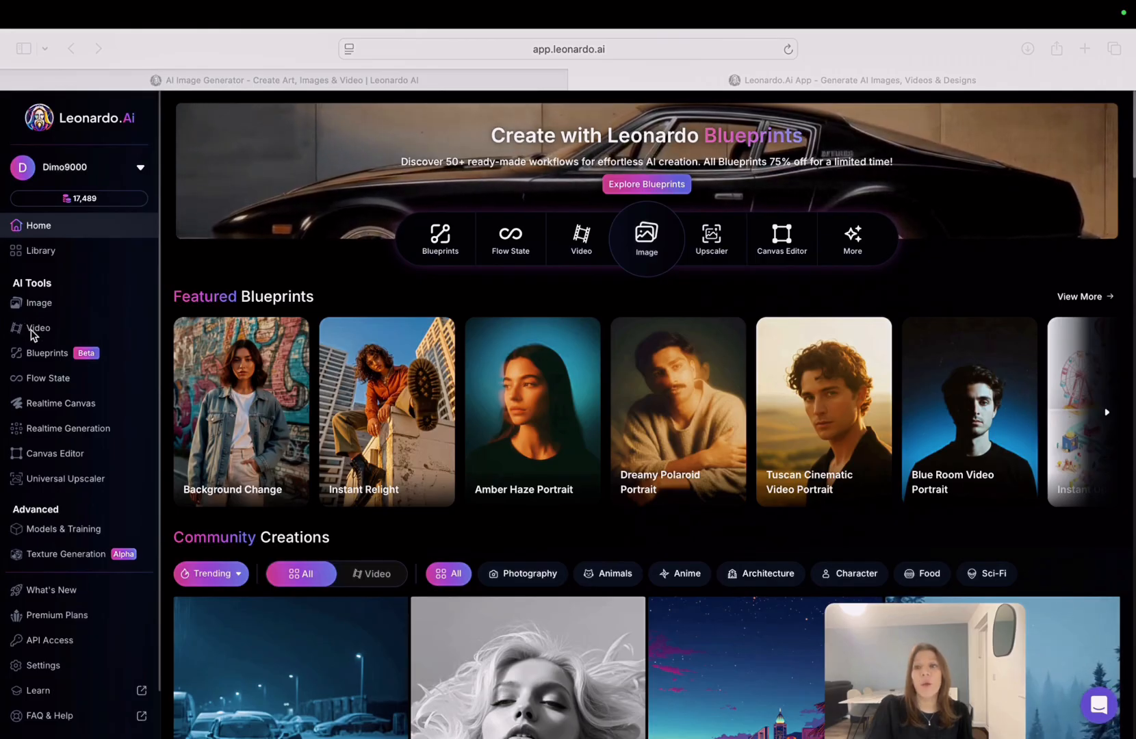
Open video creation and choose the Hailuo 2.3 model, comparing the 10s duration and setting 6s.
left_click(31, 330)
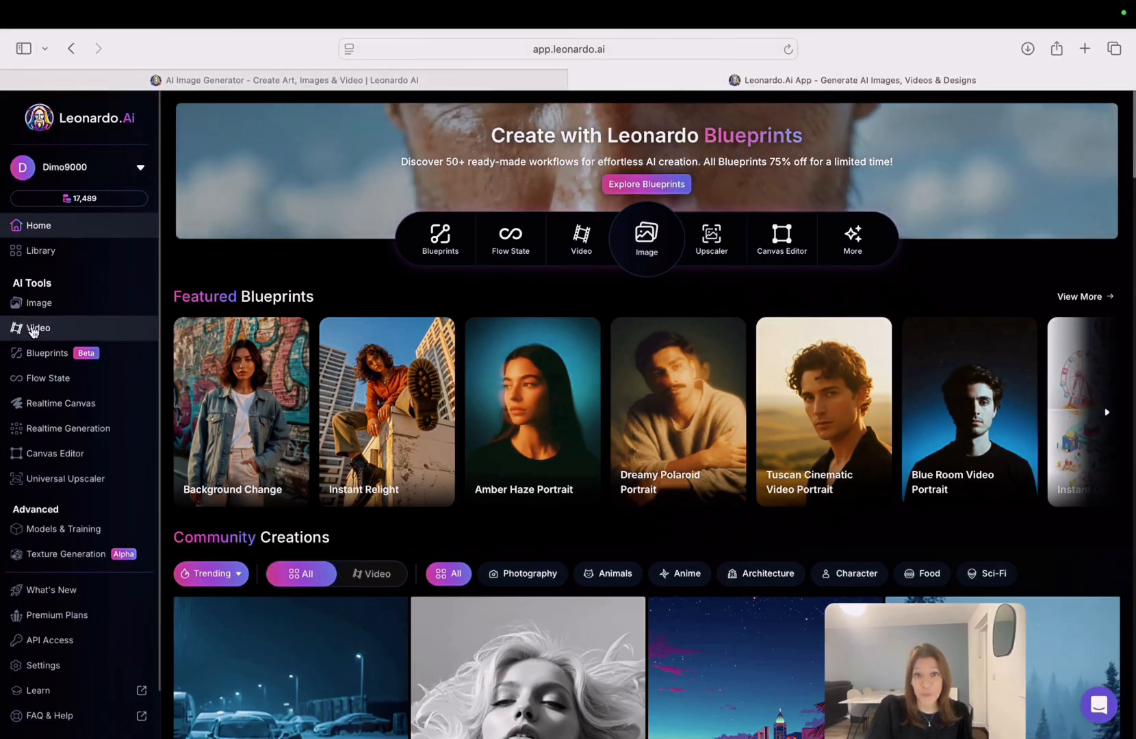
left_click(32, 332)
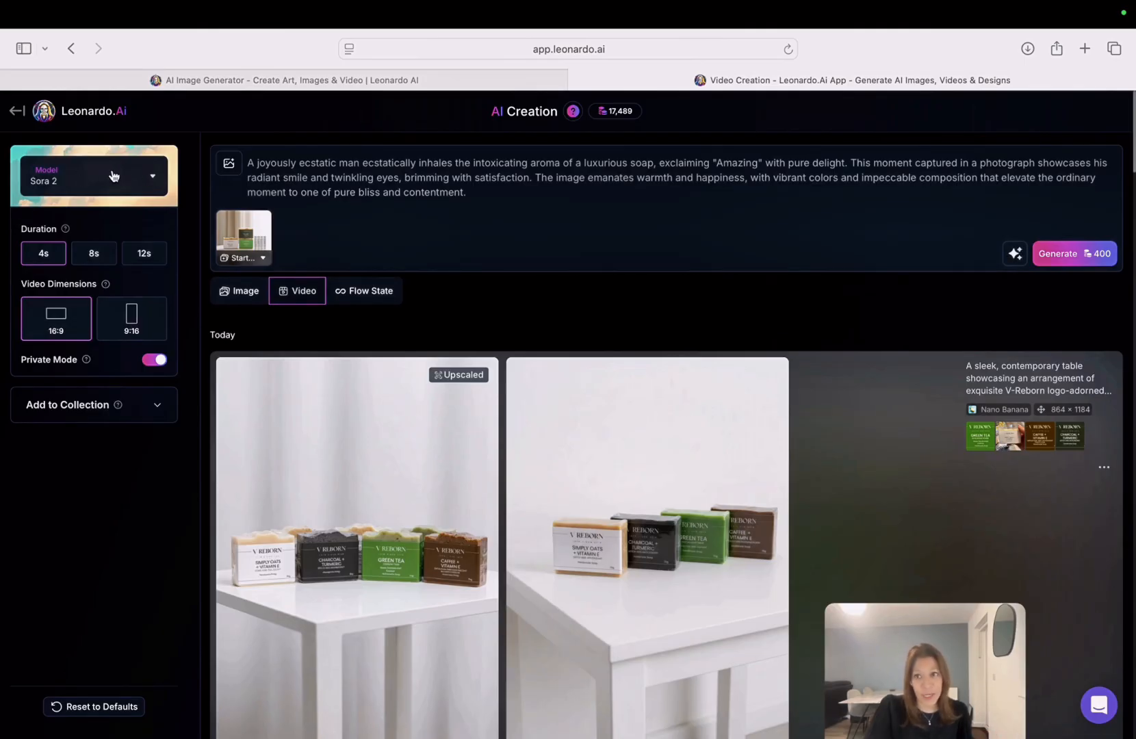
left_click(120, 178)
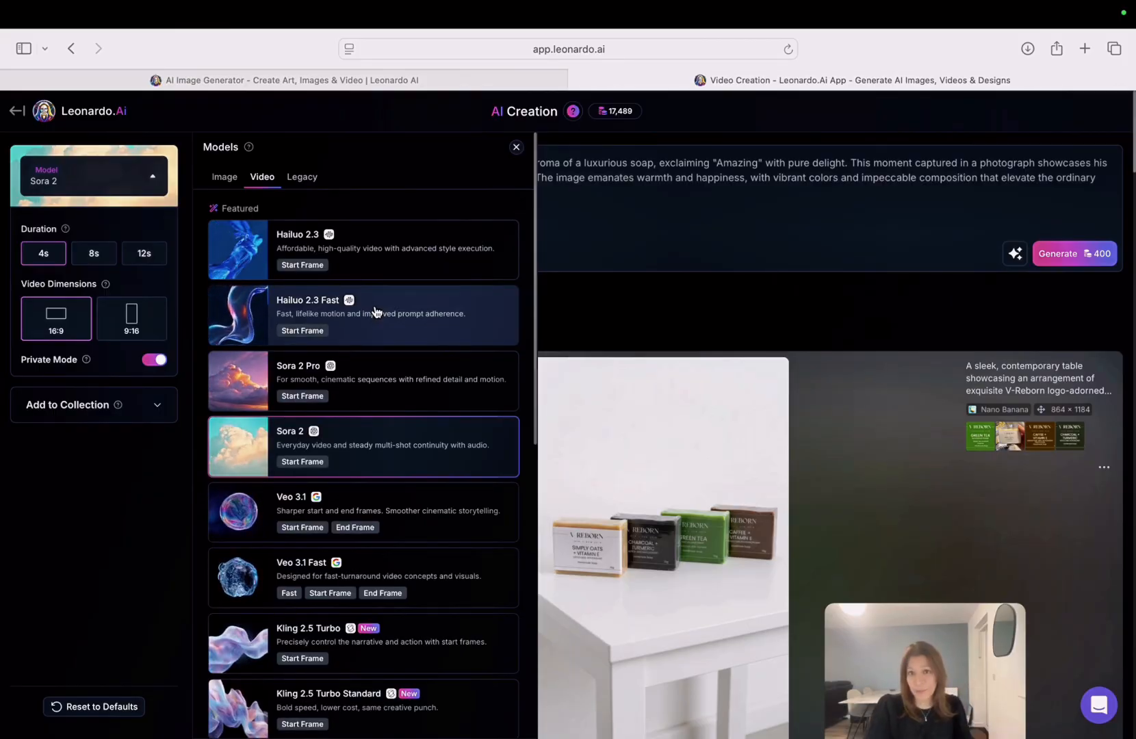
left_click(354, 260)
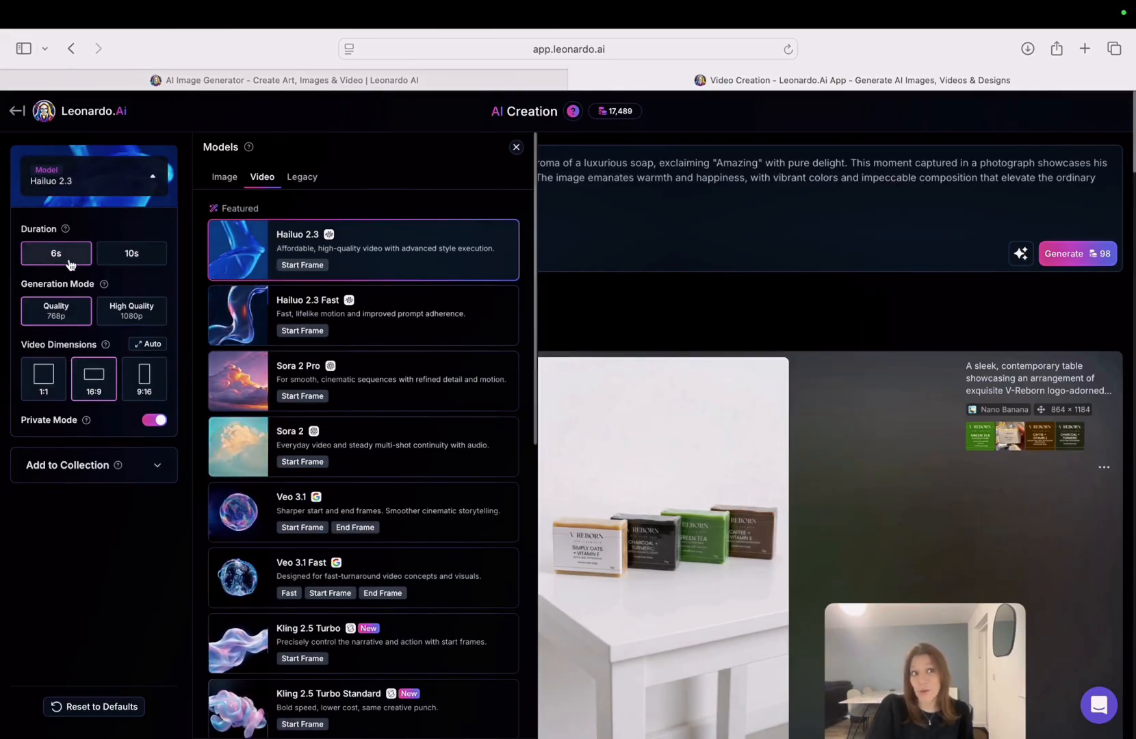
left_click(140, 260)
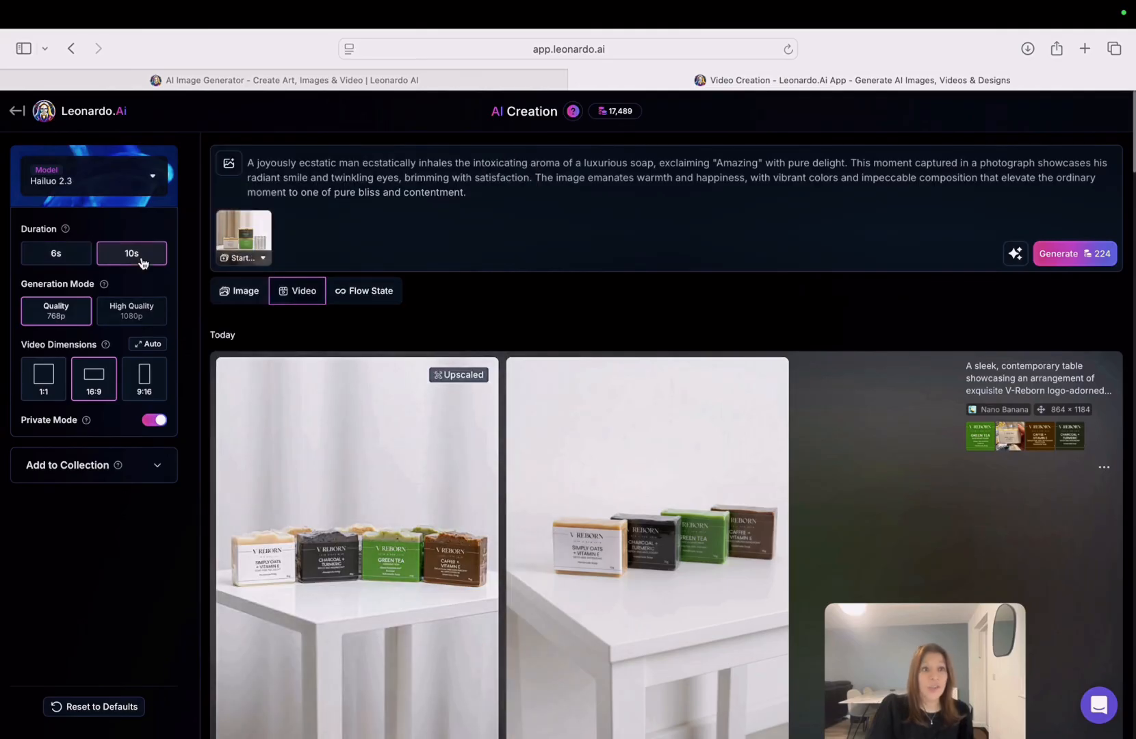
left_click(73, 260)
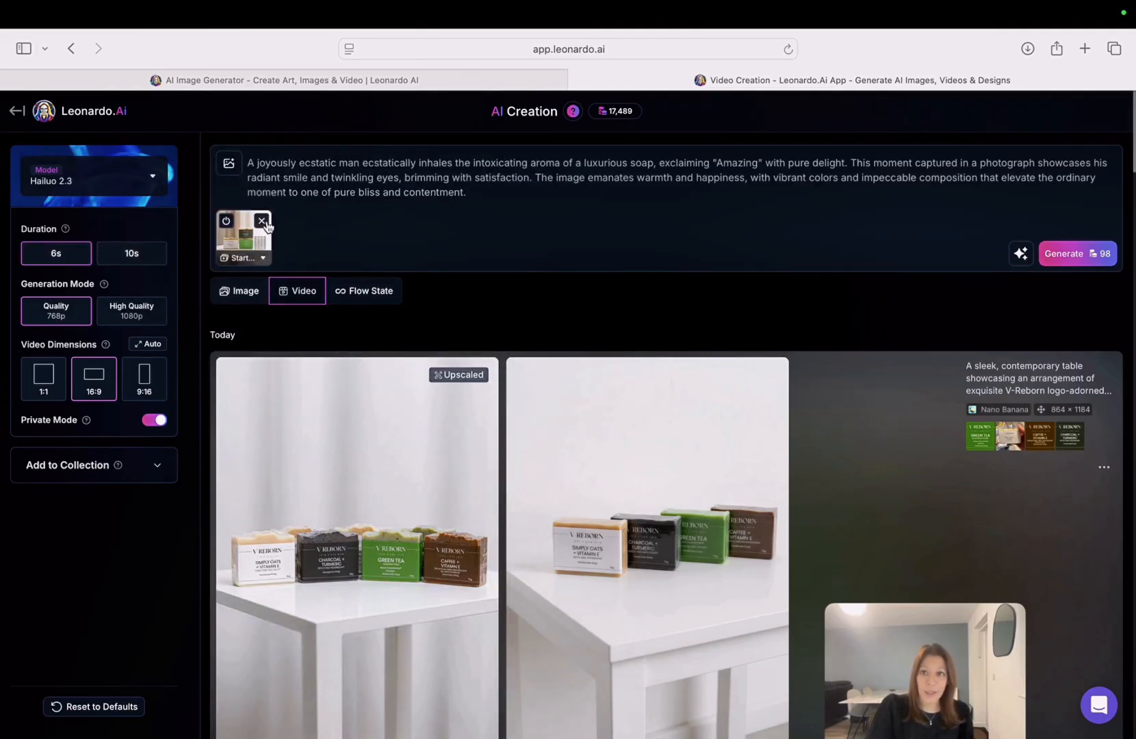
Remove the existing start-frame image from the prompt and choose the Sora 2 video model.
left_click(263, 221)
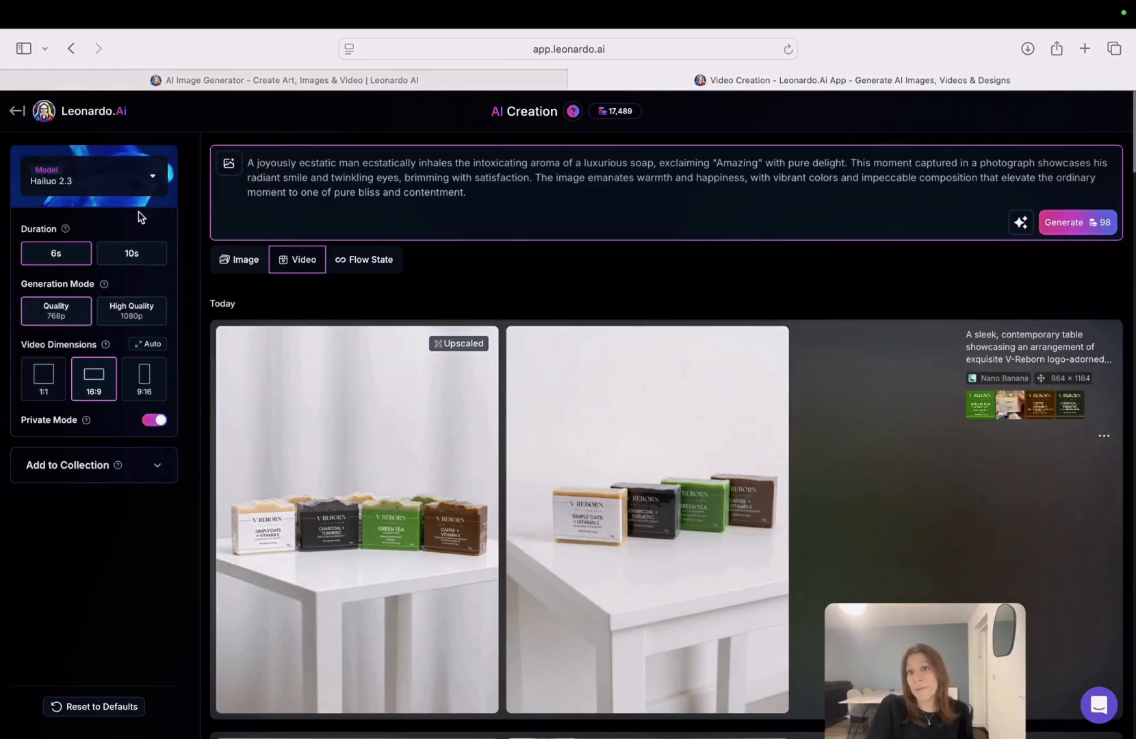
left_click(113, 192)
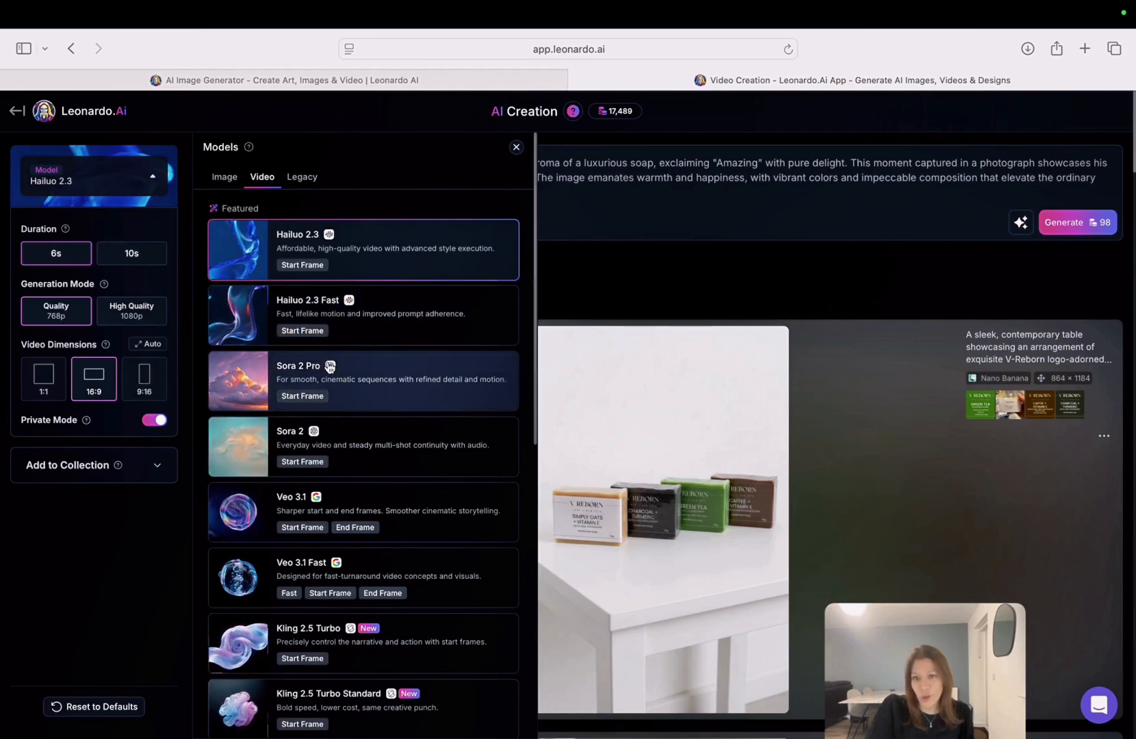
left_click(394, 451)
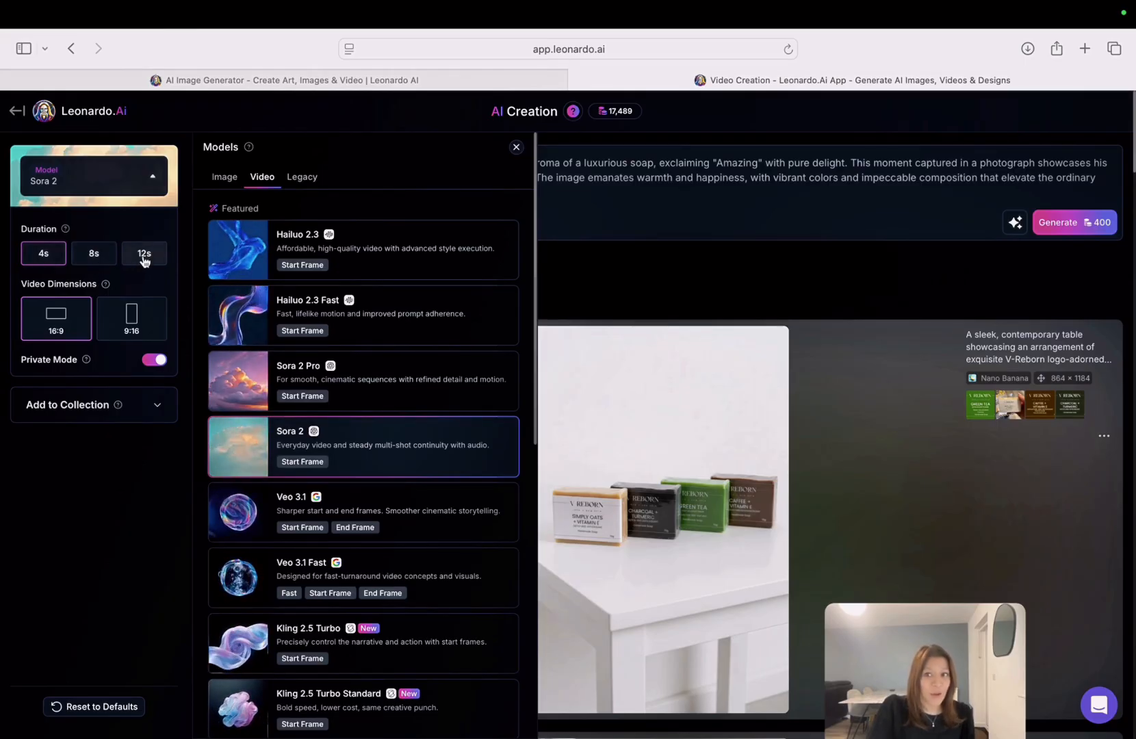
Try the 8s and 12s durations for Sora 2 and return to 4s.
left_click(94, 262)
left_click(95, 258)
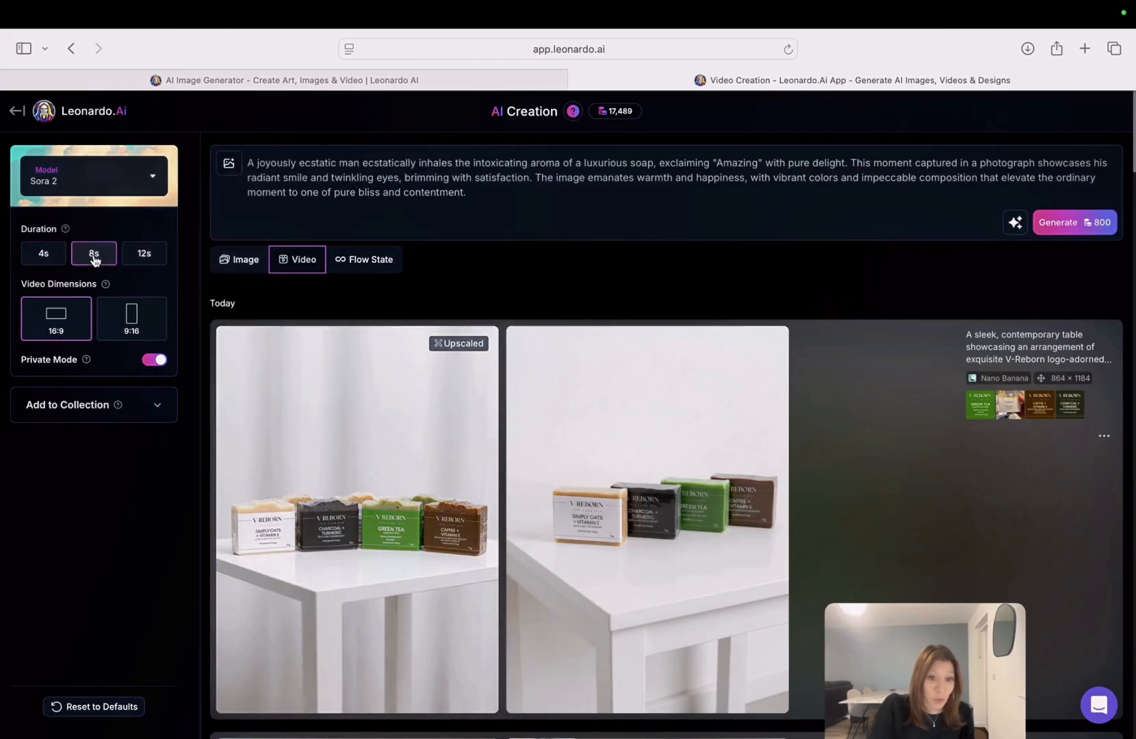
left_click(141, 257)
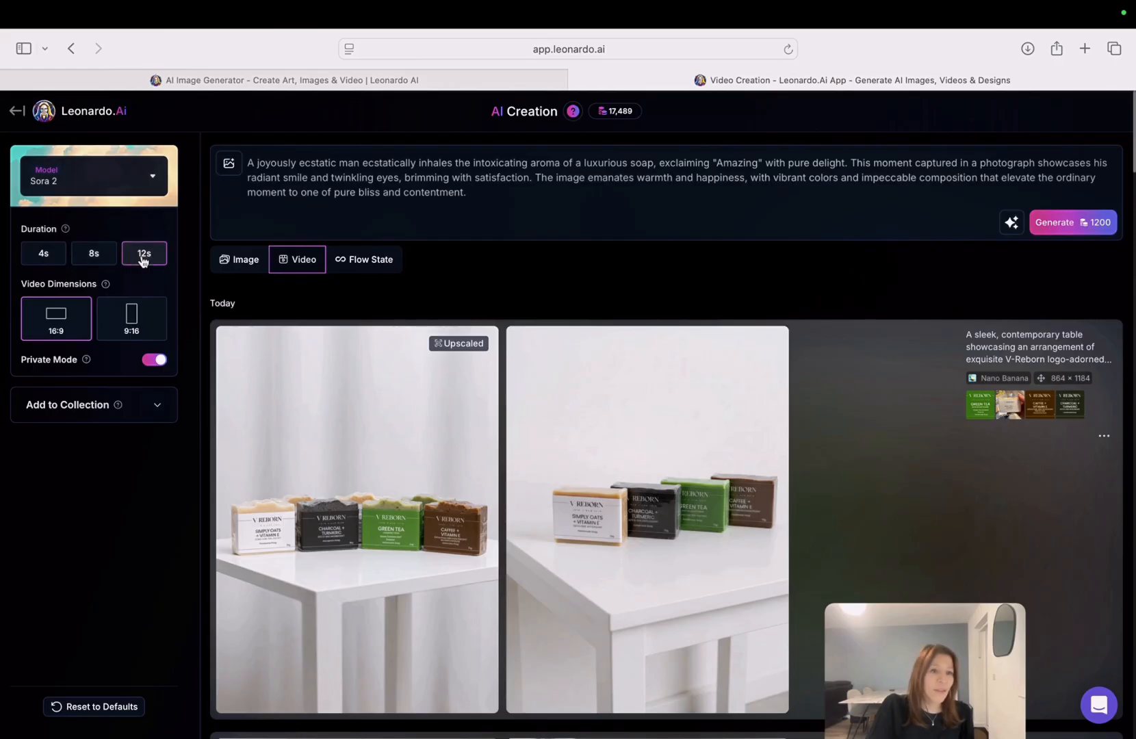
left_click(42, 263)
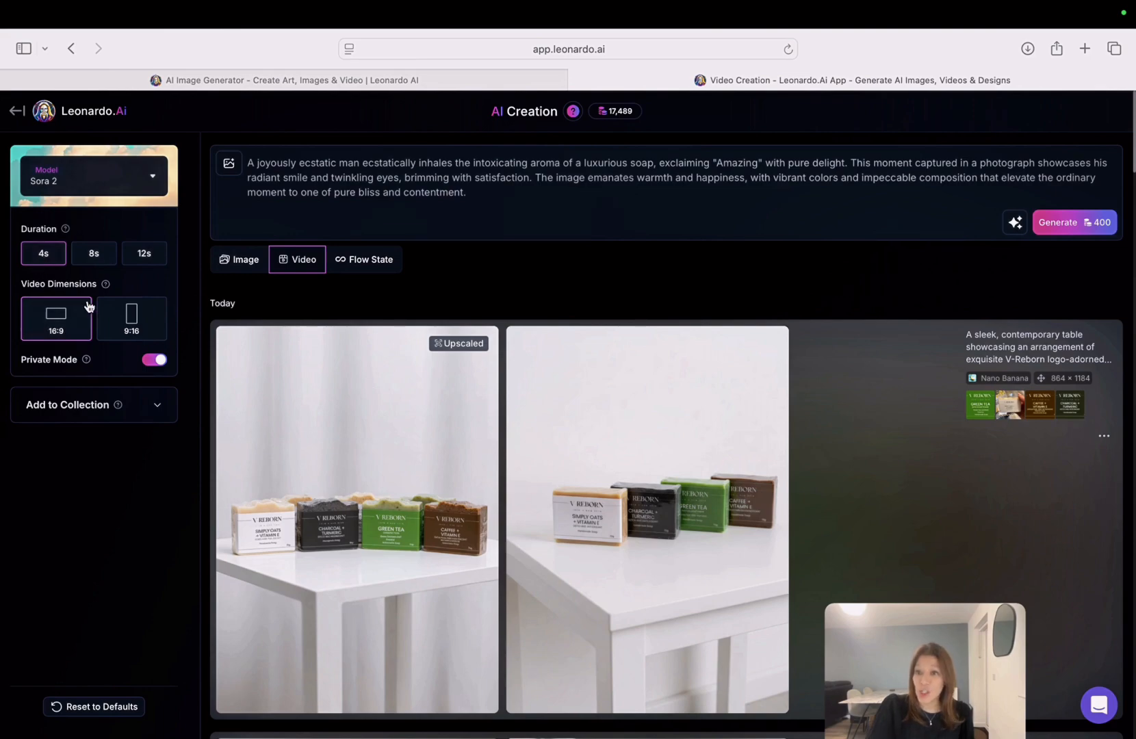
Check the private mode and collection settings, and which image inputs Sora 2 accepts in the model list.
mouse_move(106, 286)
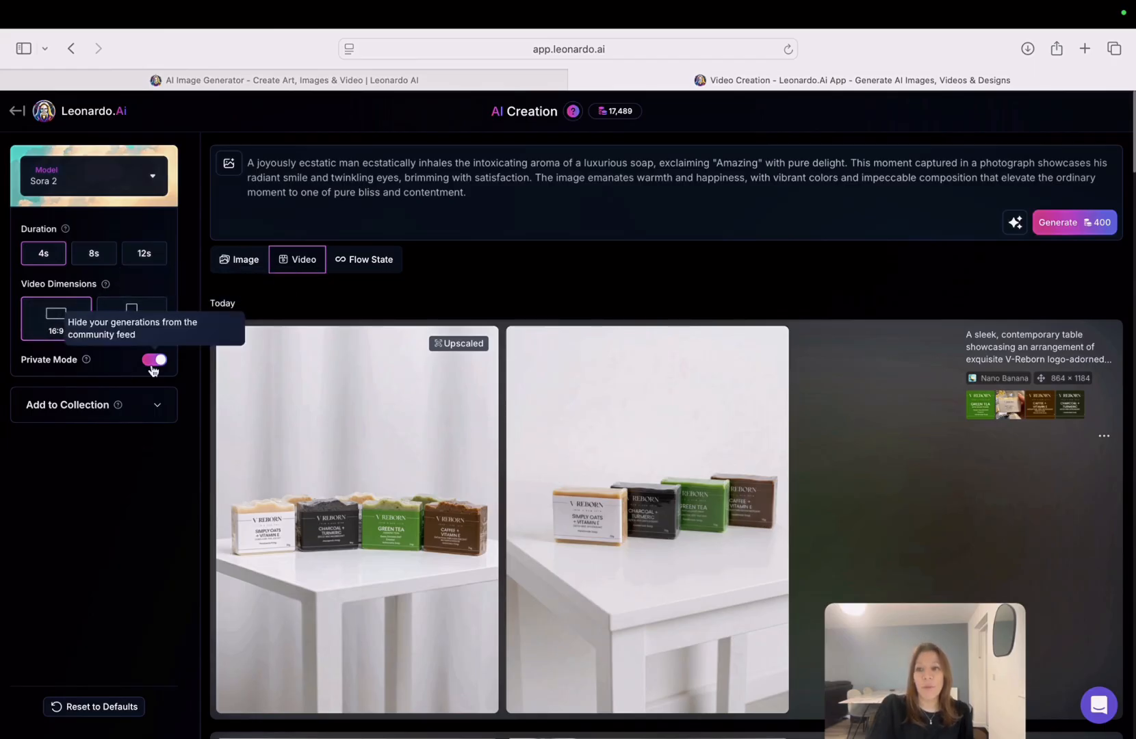
left_click(160, 410)
left_click(161, 408)
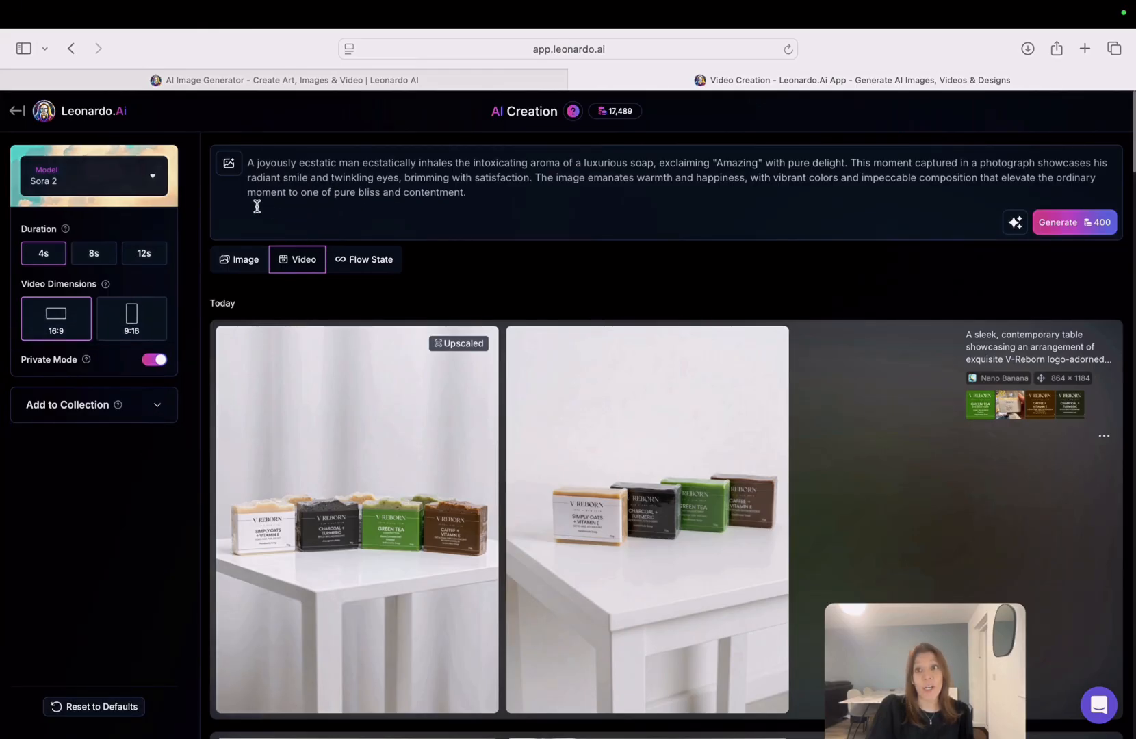
left_click(146, 182)
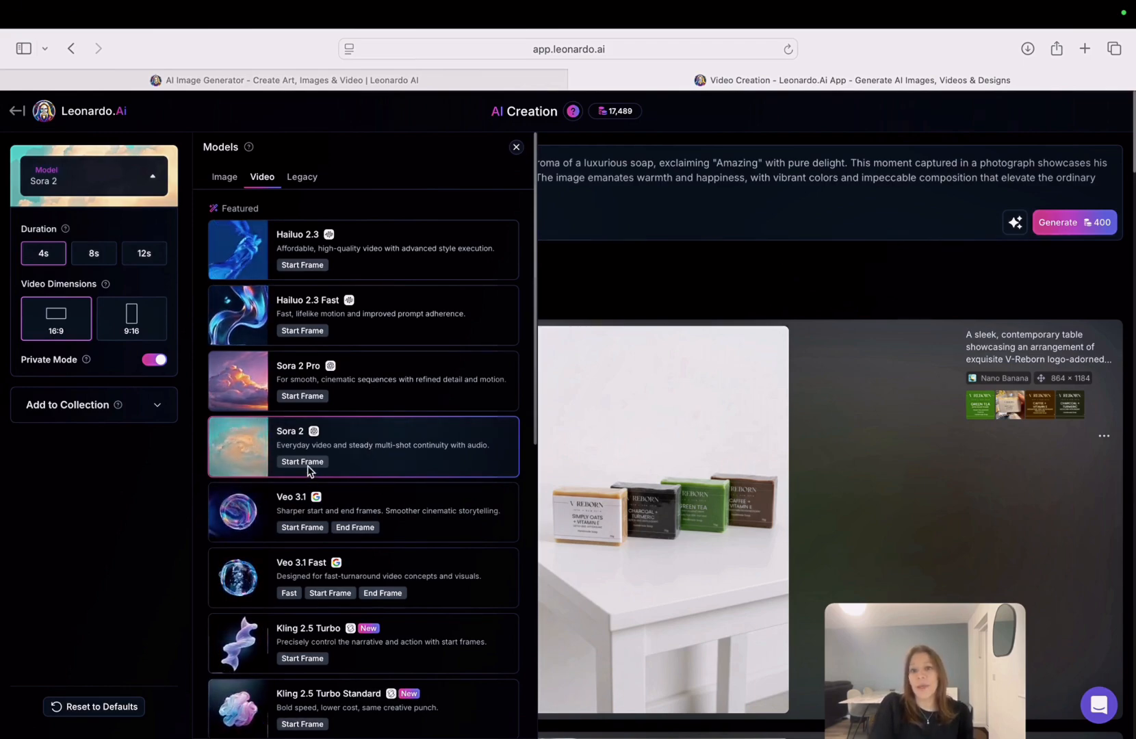
left_click(636, 220)
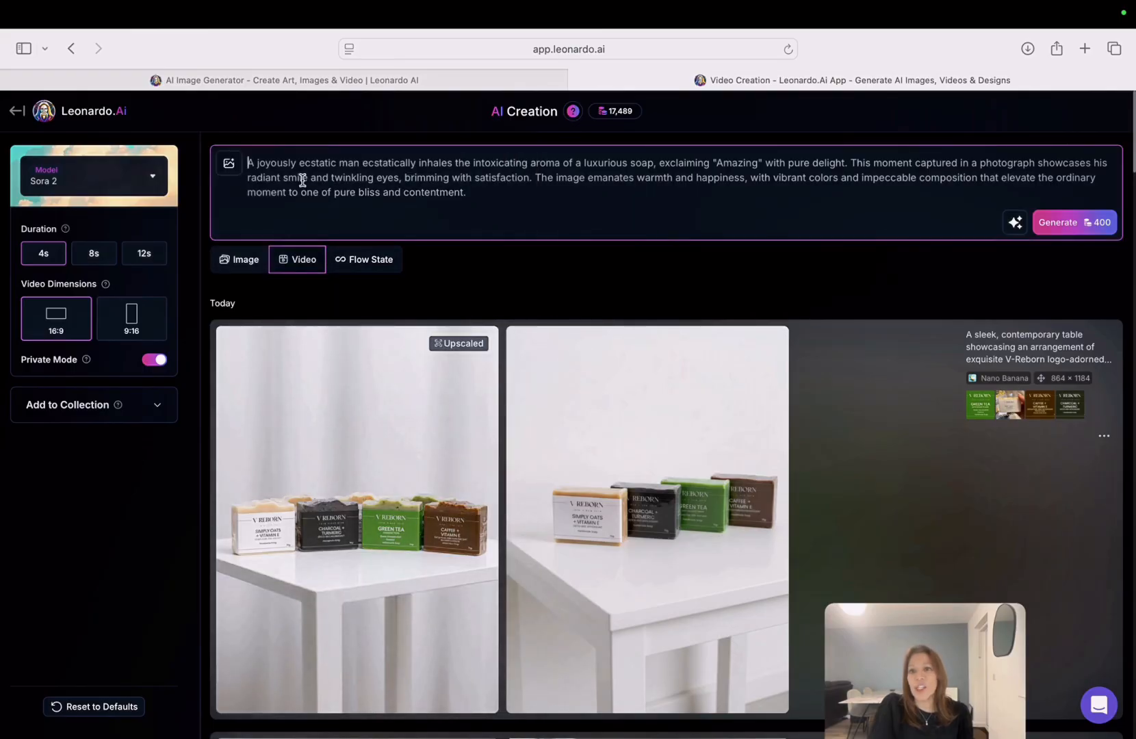
Set the uploaded Simply Oats + Vitamin E soap photo as the video's start frame.
left_click(226, 169)
left_click(431, 252)
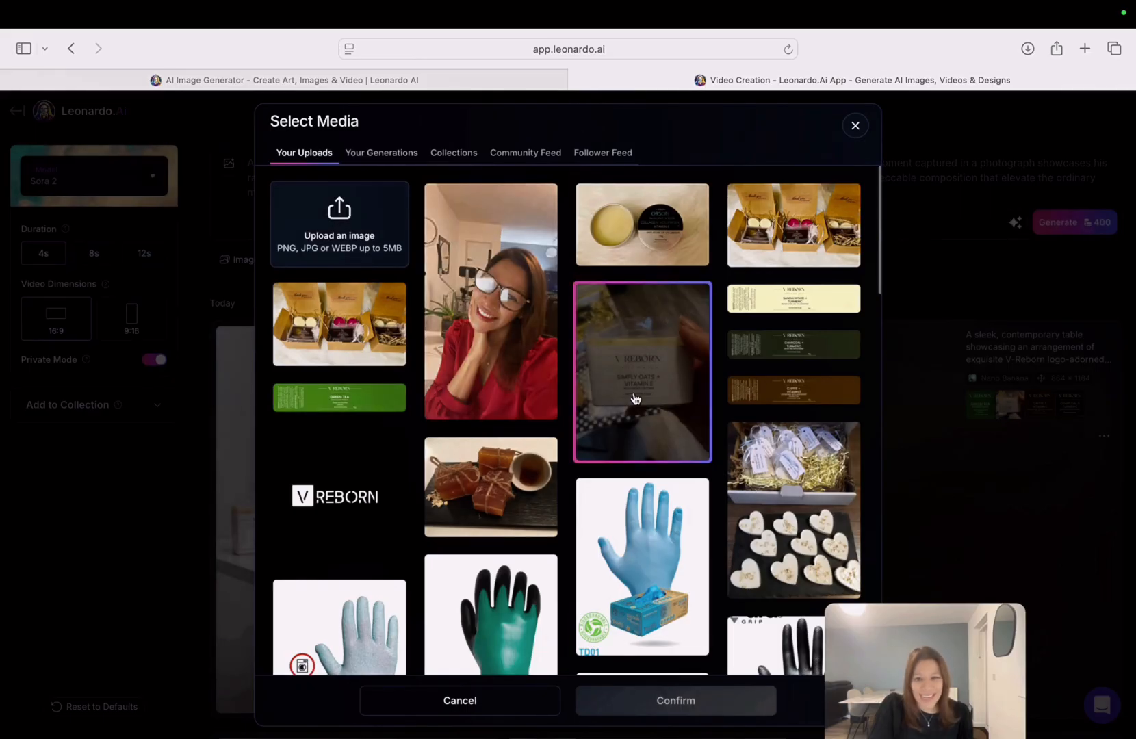
left_click(637, 396)
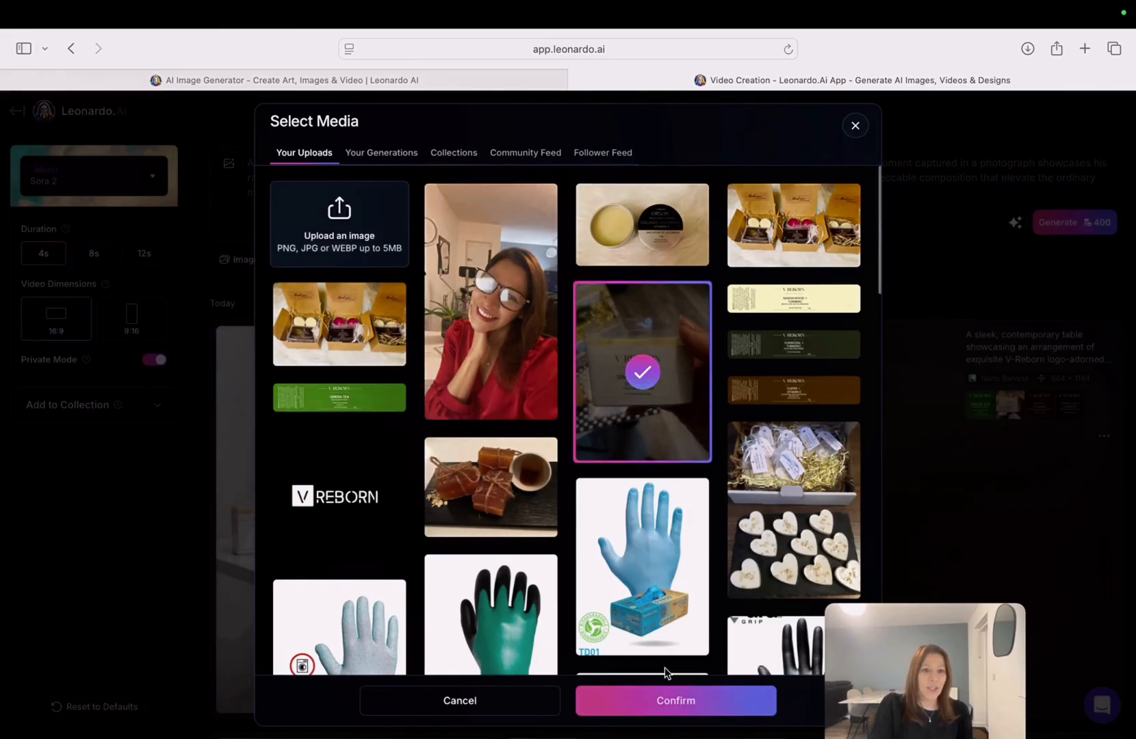
left_click(675, 700)
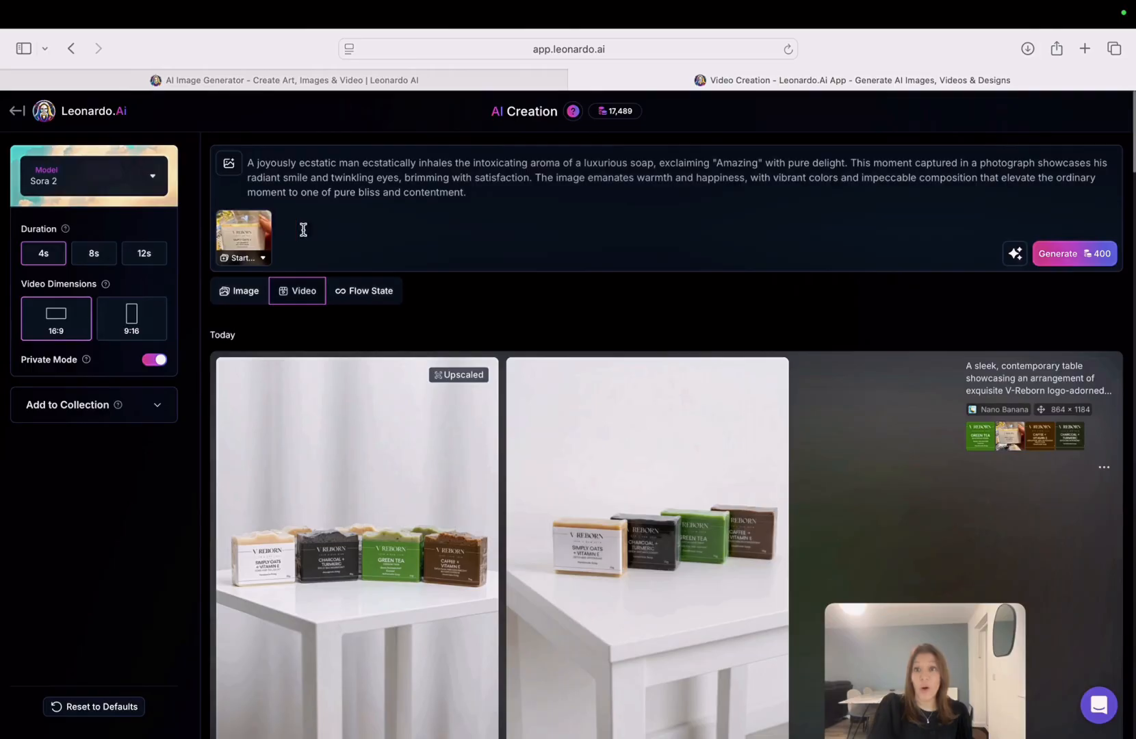
Check the image selection options for Sora 2 and browse the uploads without changing the start frame.
mouse_move(255, 236)
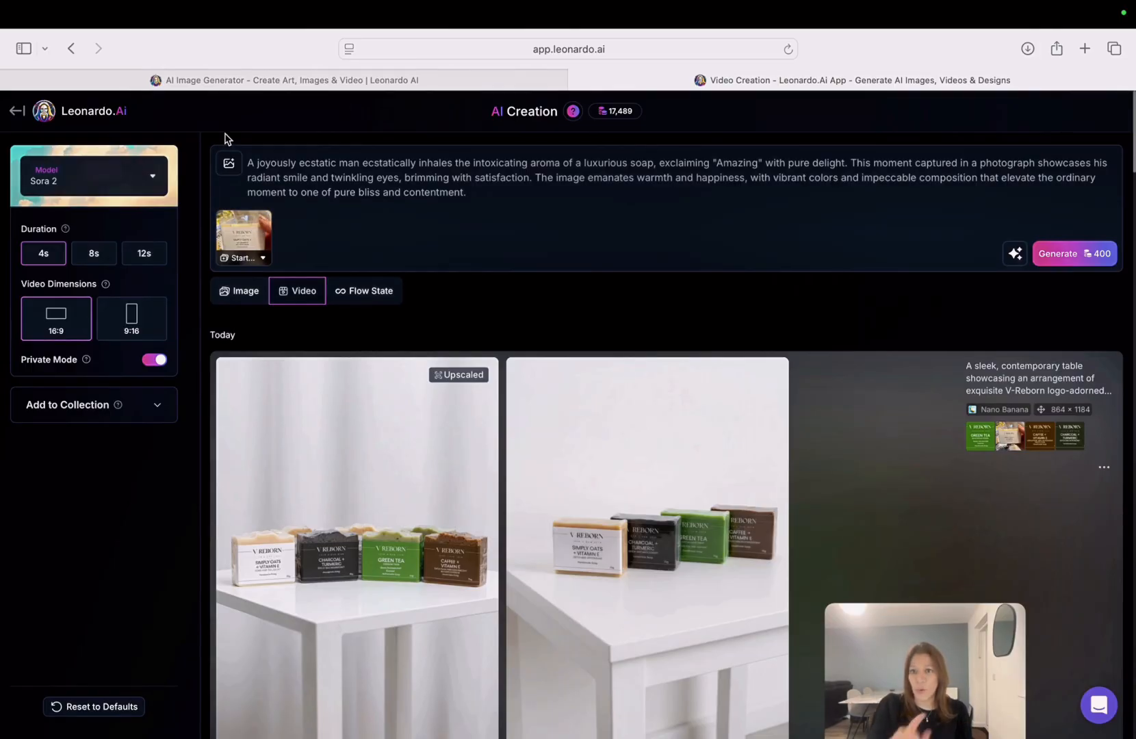
left_click(227, 166)
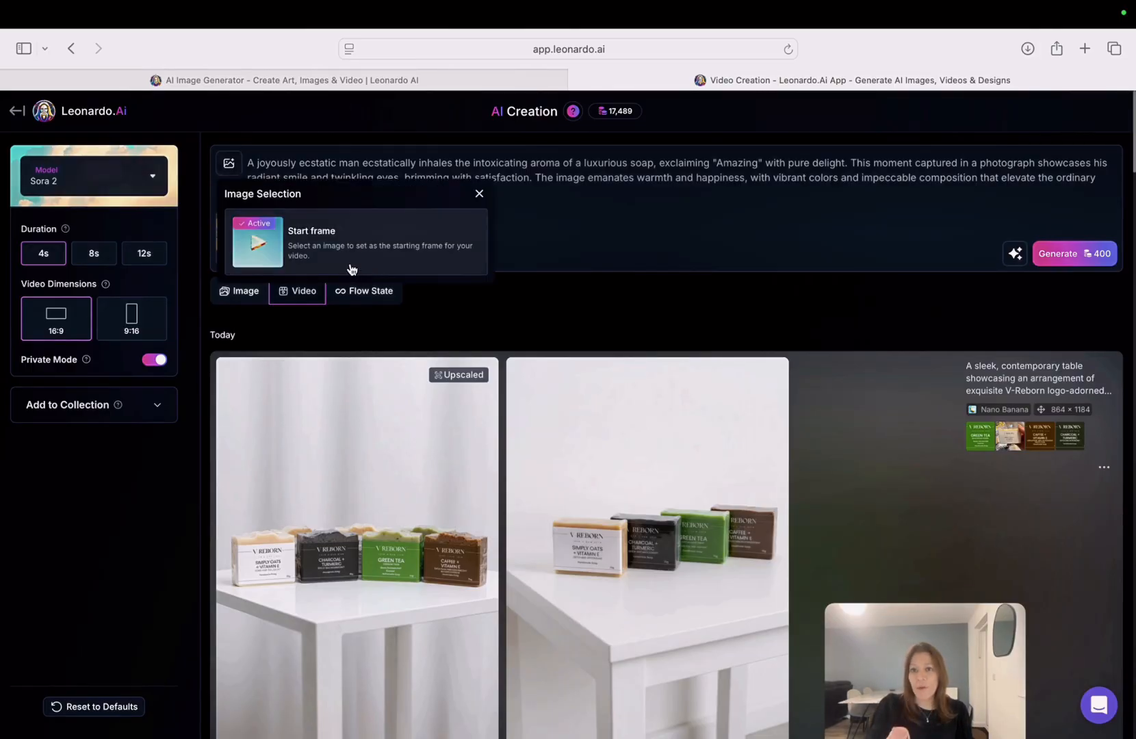
left_click(321, 243)
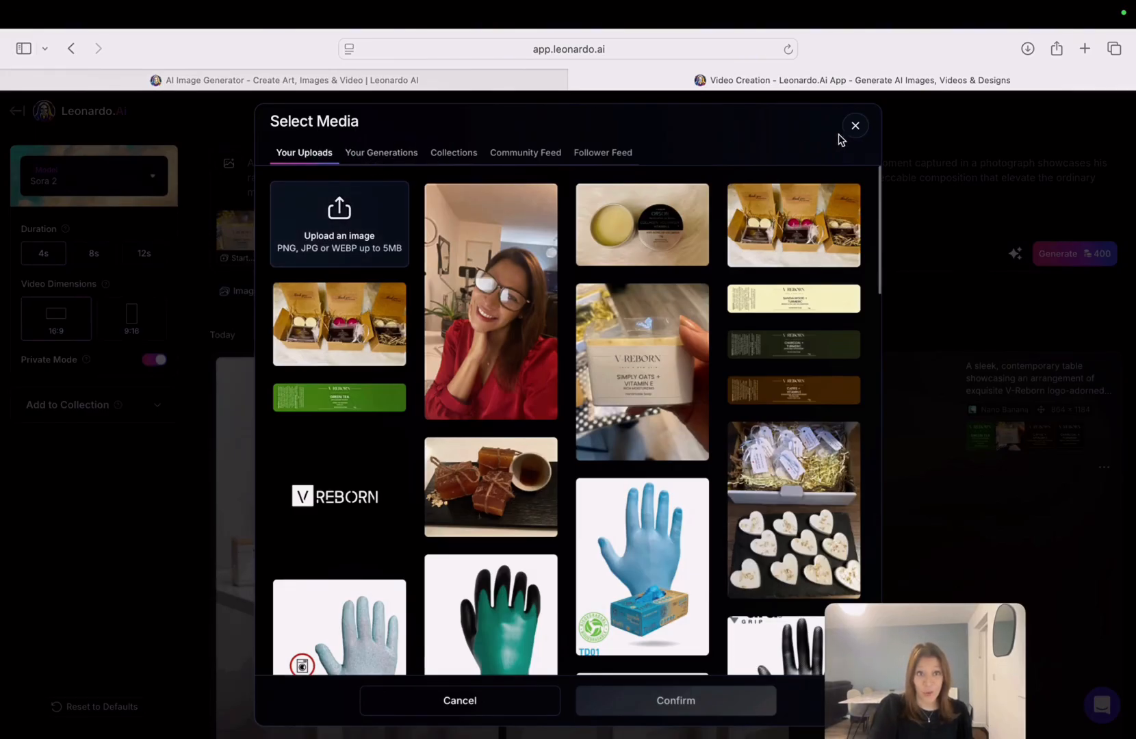
left_click(855, 126)
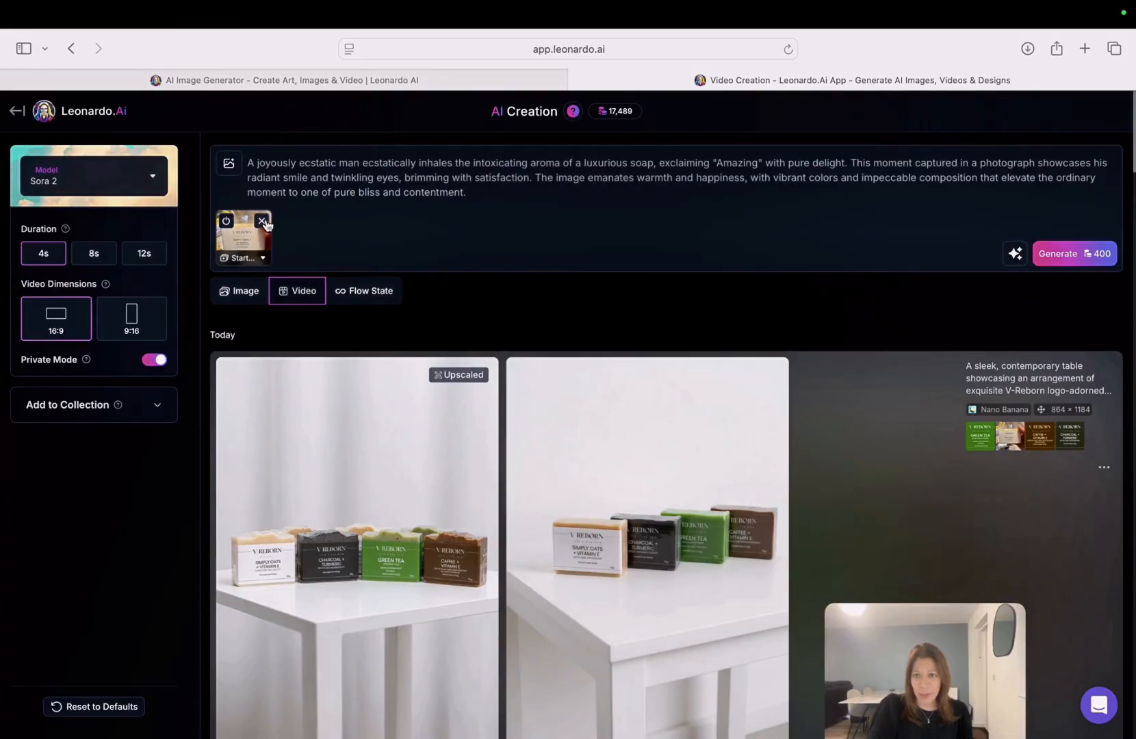
Replace the start frame with the generated image of the four soaps lined up on the white table.
left_click(265, 220)
left_click(228, 168)
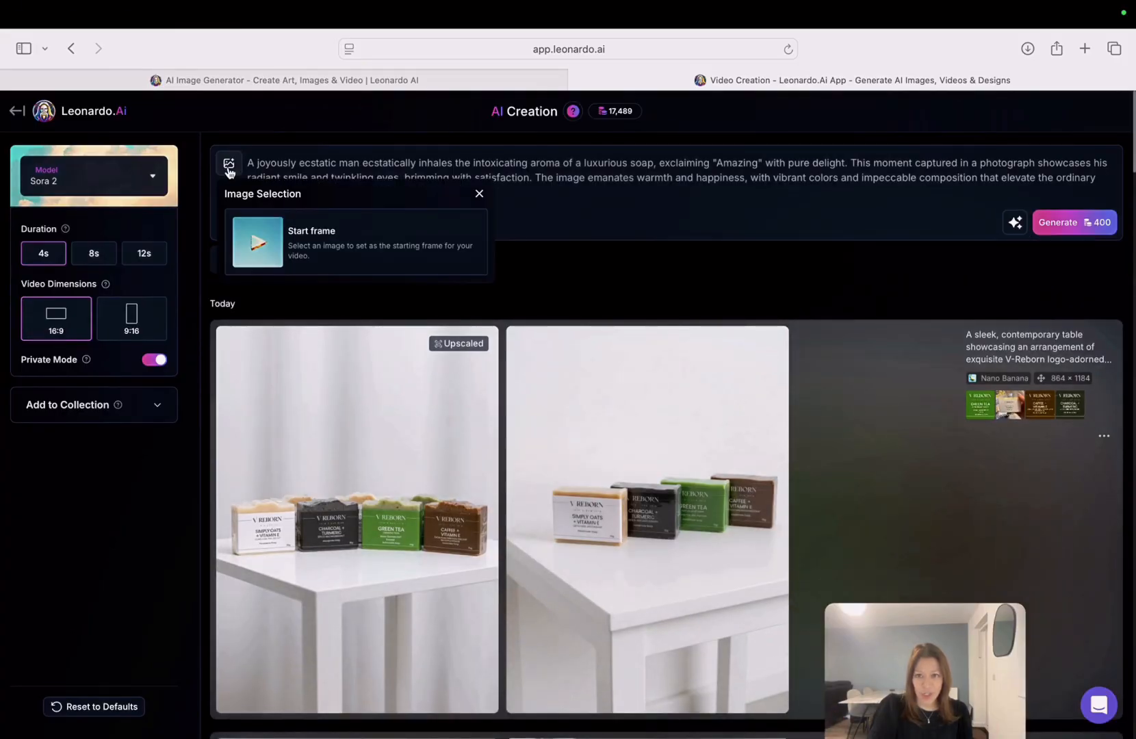
left_click(326, 253)
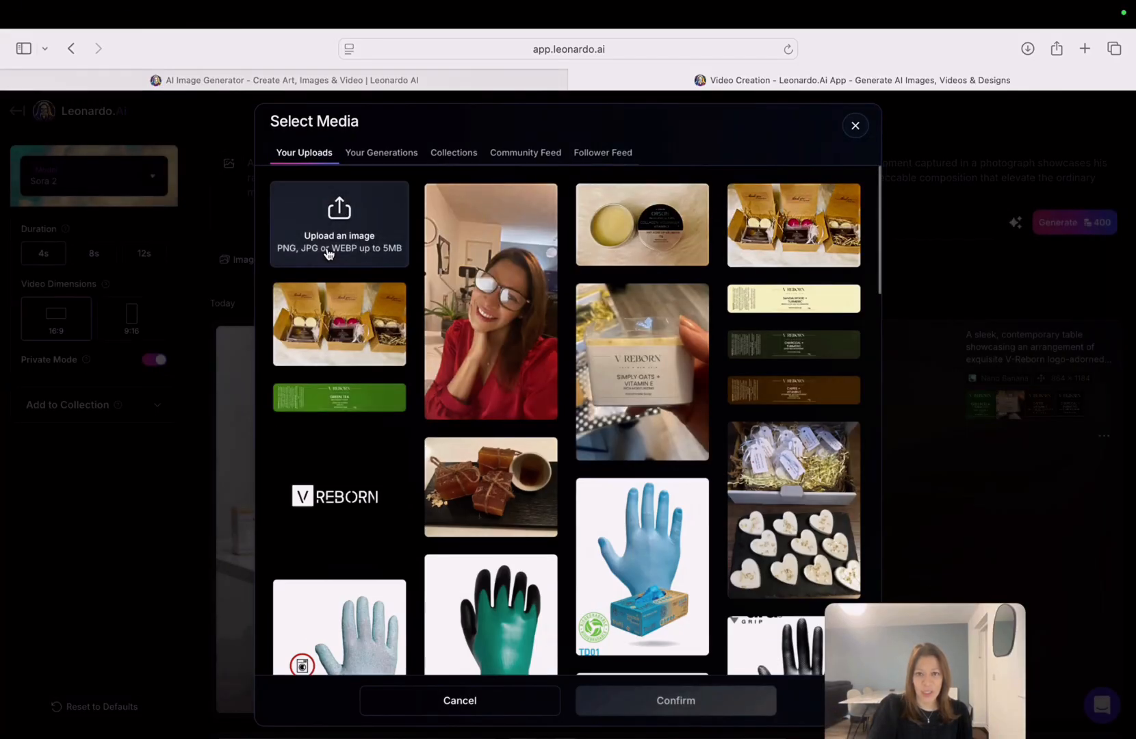
left_click(380, 152)
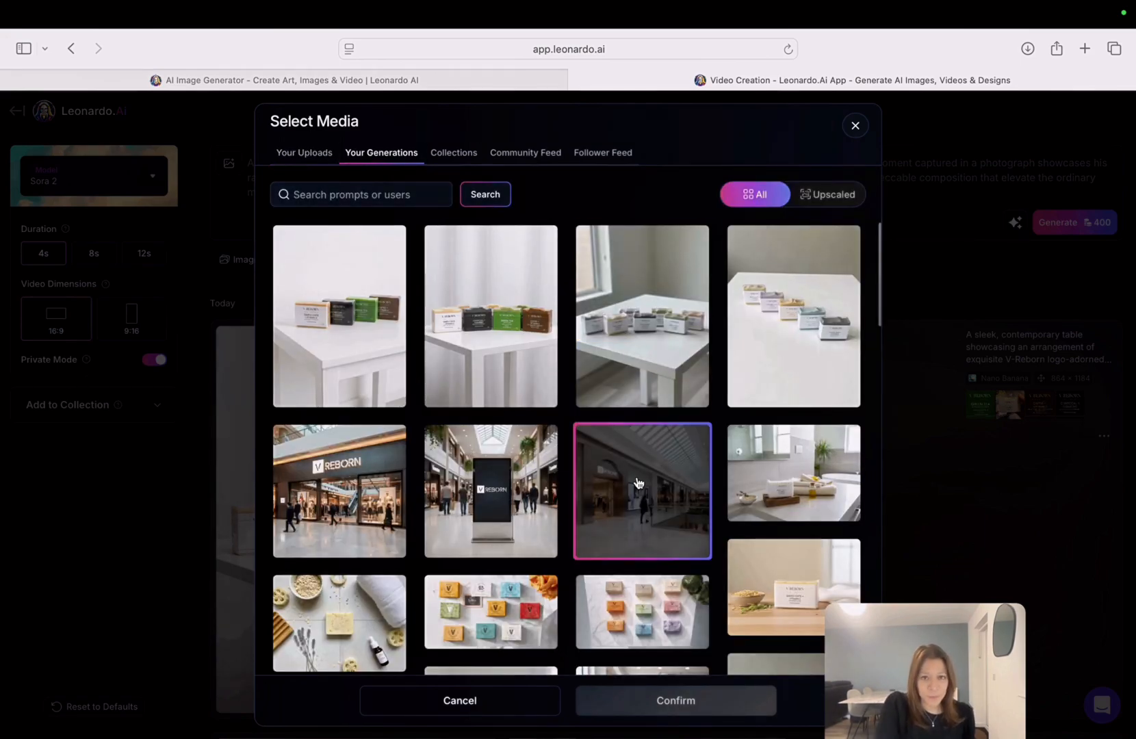
left_click(502, 349)
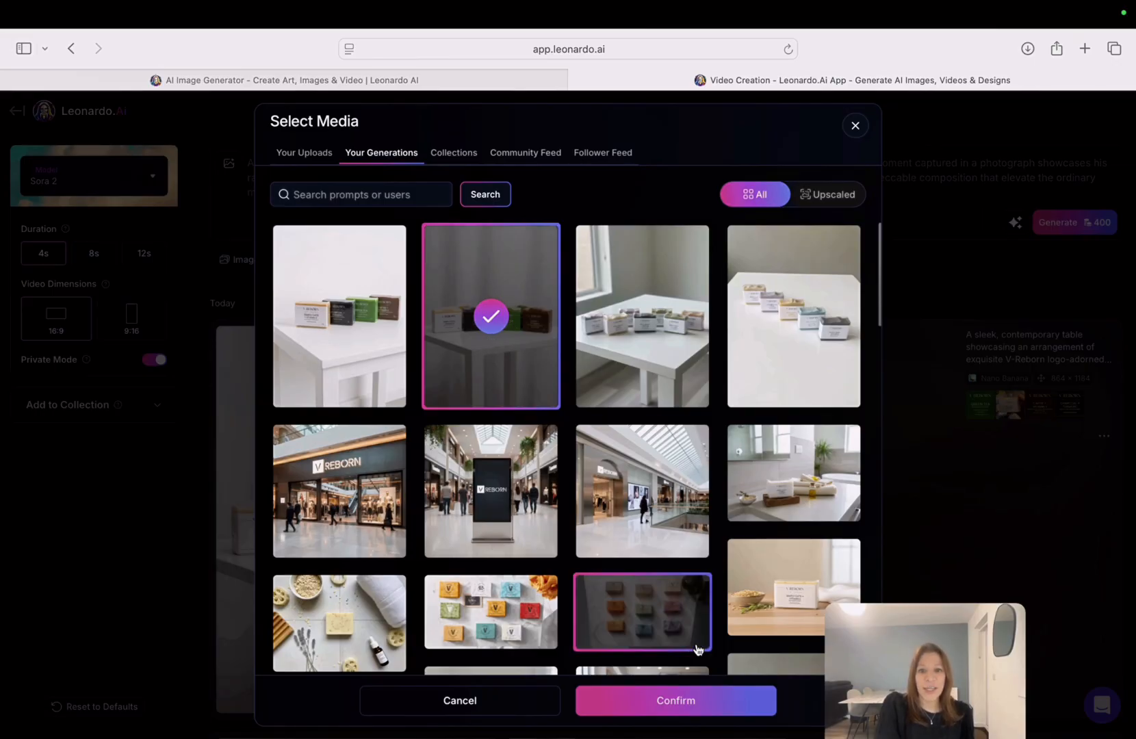
left_click(690, 708)
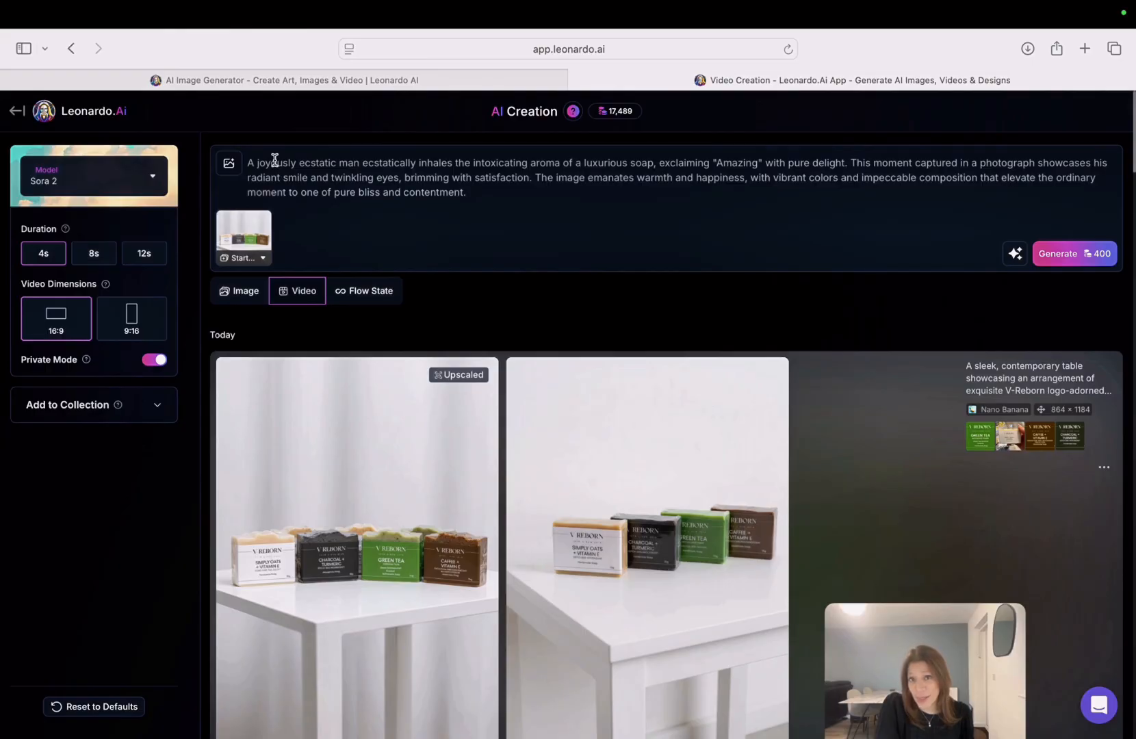
Reword the video prompt's opening to "A man smelling nicely the aroma of a luxurious soap" and generate the 4-second Sora 2 video.
left_click_drag(274, 159, 590, 190)
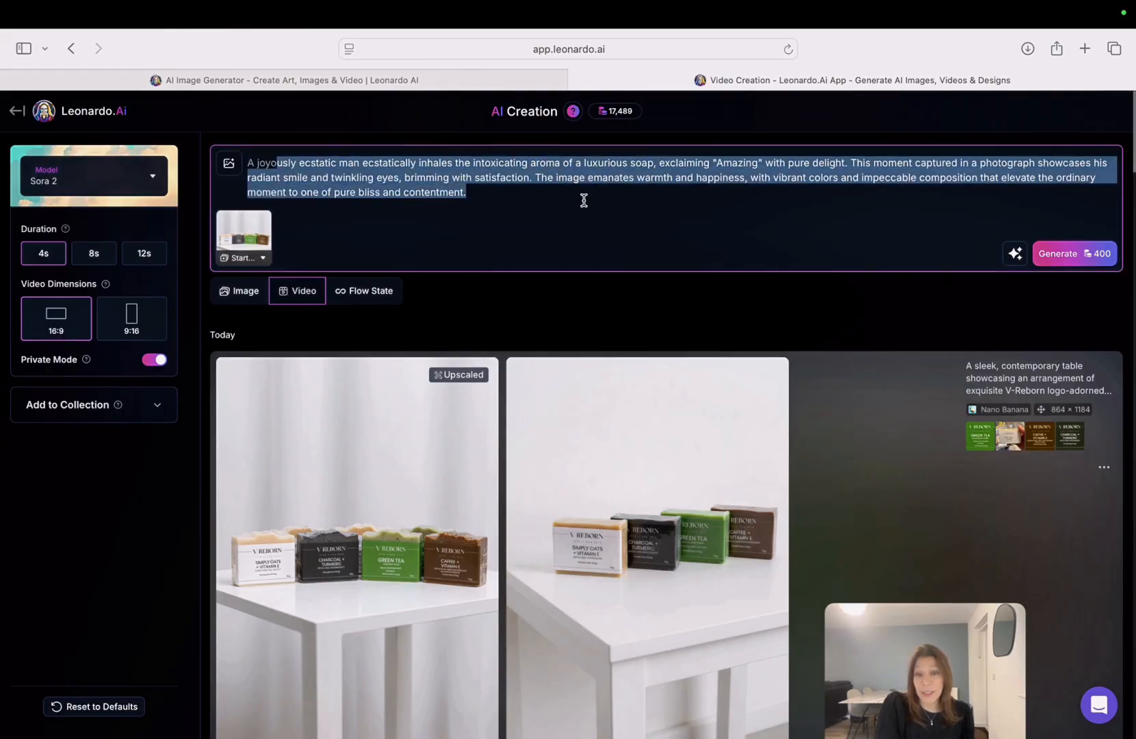
left_click(525, 171)
left_click_drag(655, 164, 238, 171)
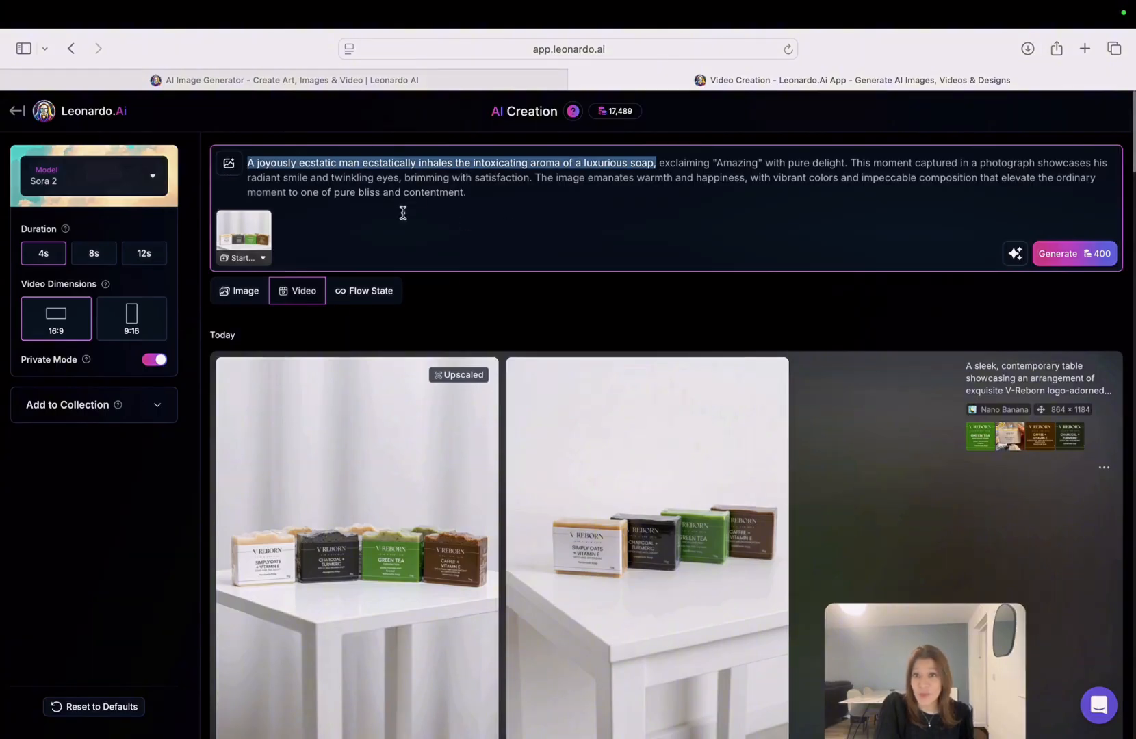
left_click(392, 182)
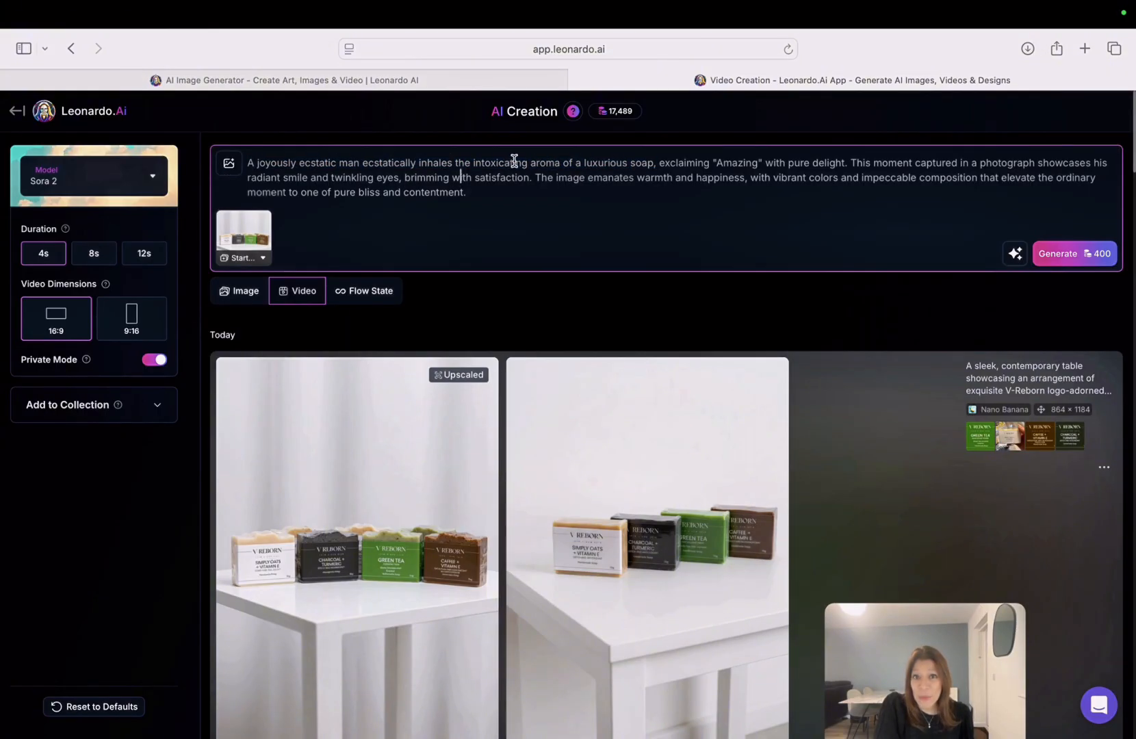
left_click_drag(528, 162, 241, 172)
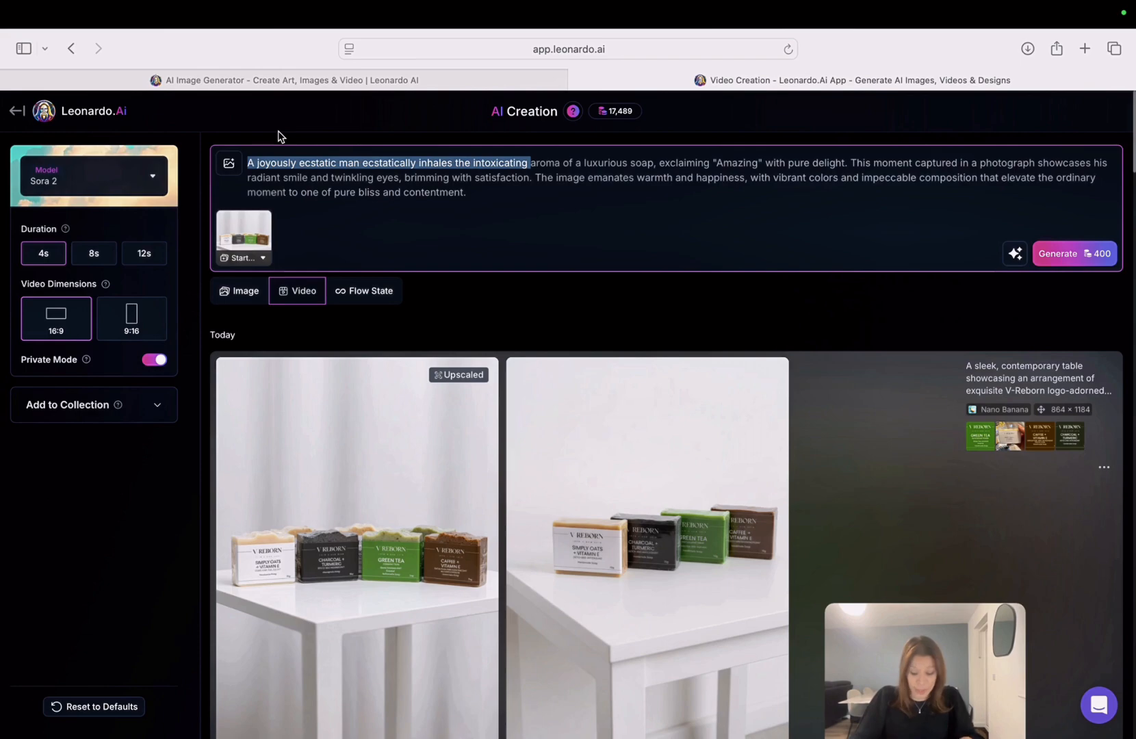
key("BackSpace")
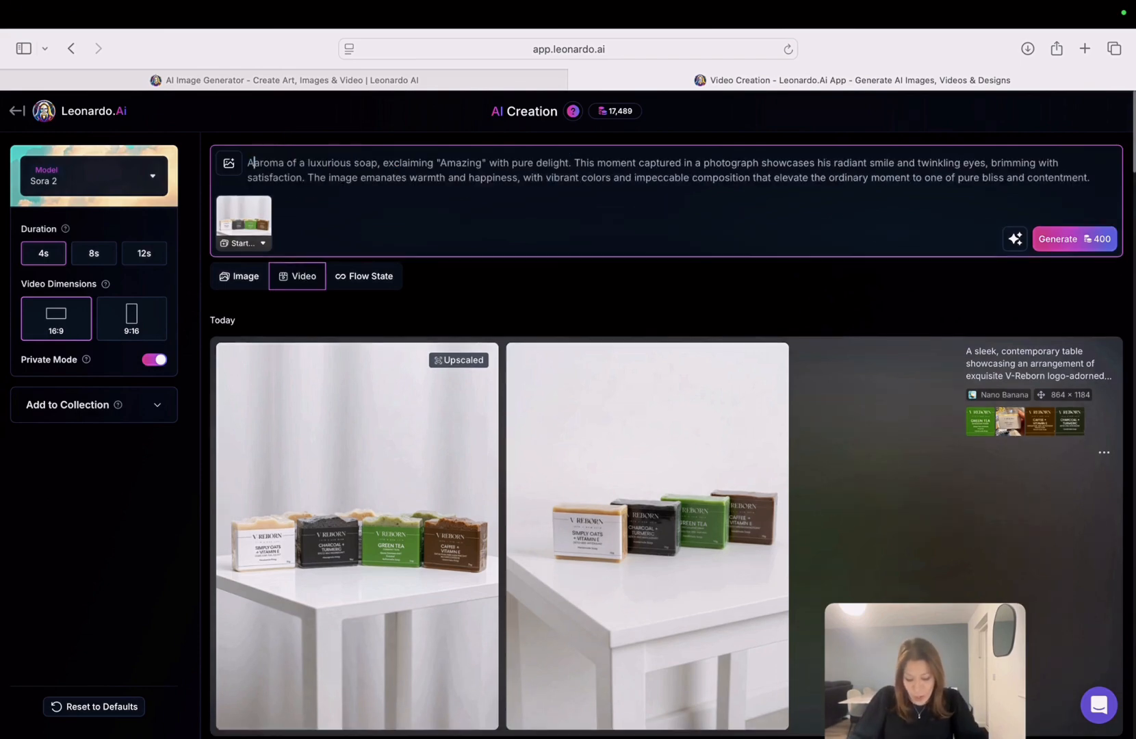
type("A man ")
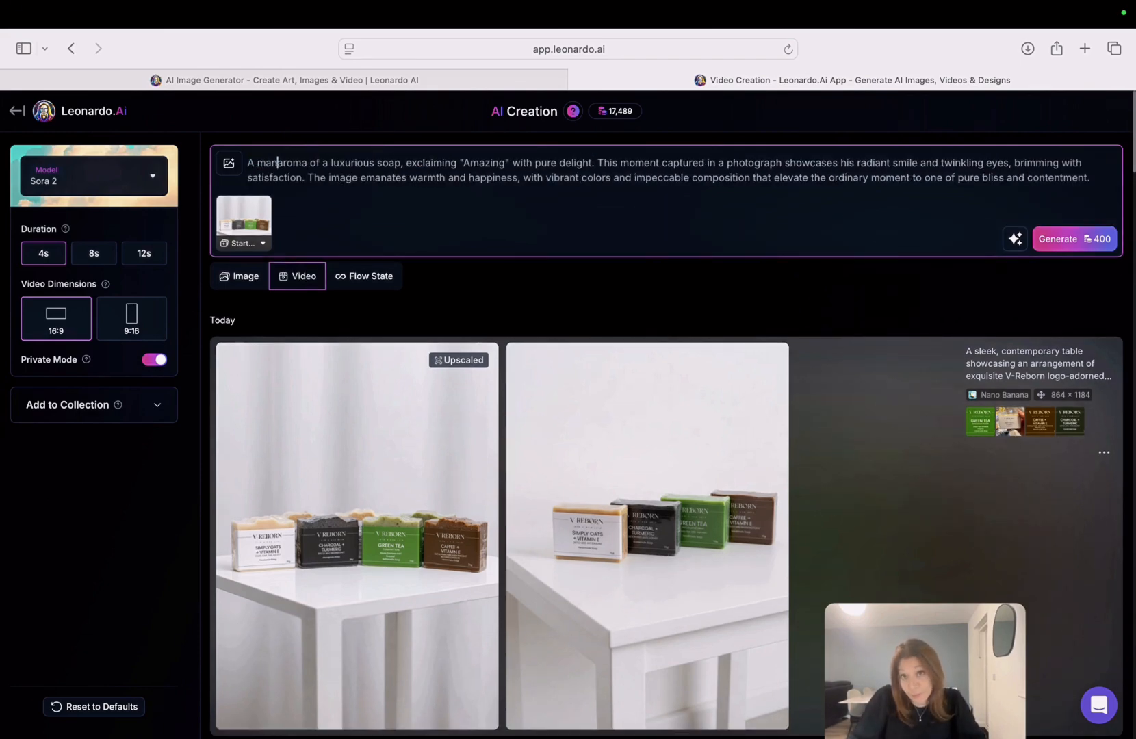
type("smelling ")
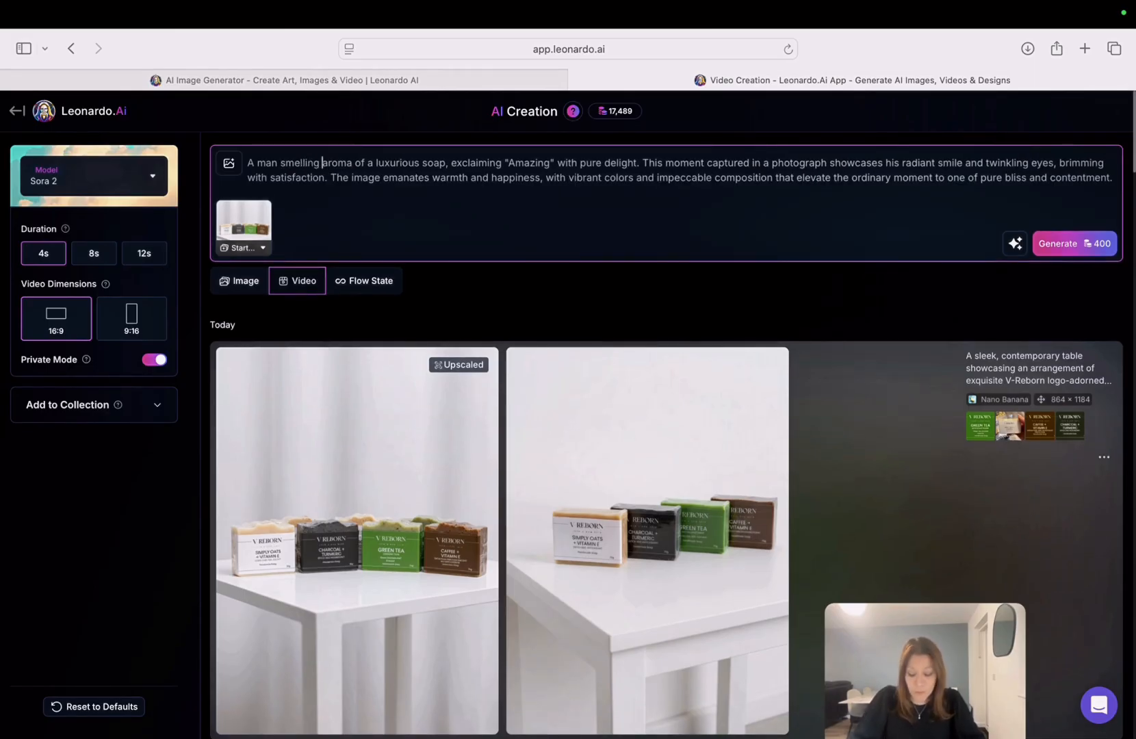
type("nicely the")
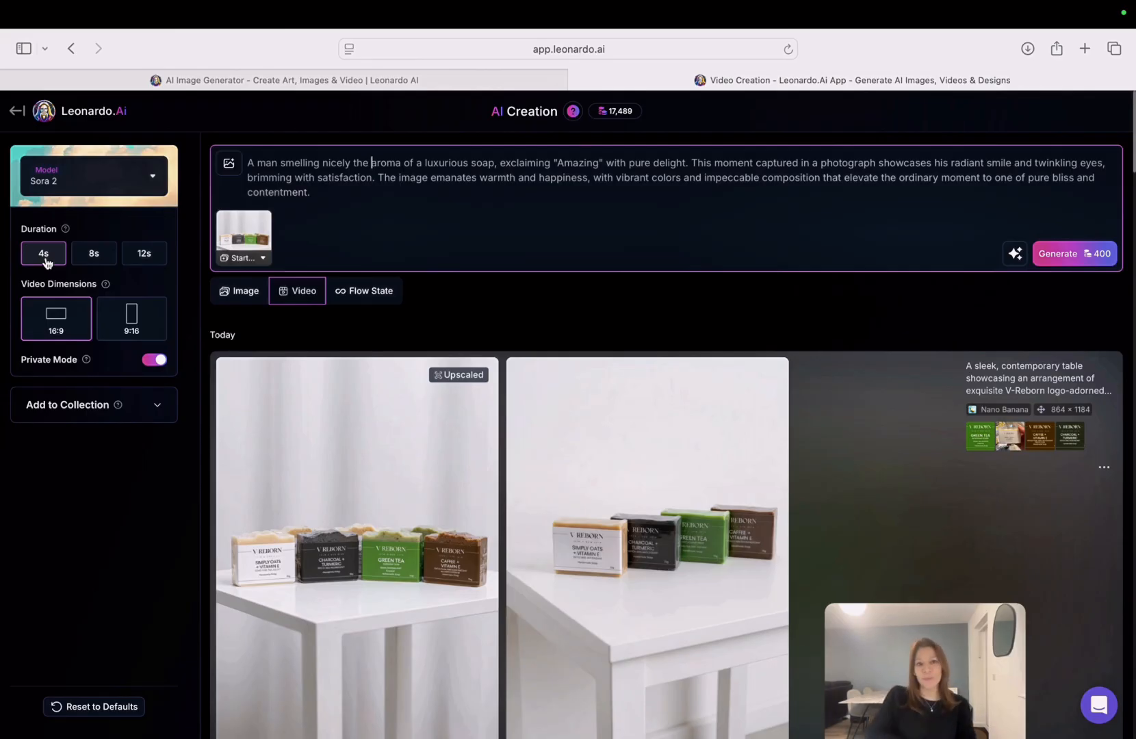
left_click(1082, 257)
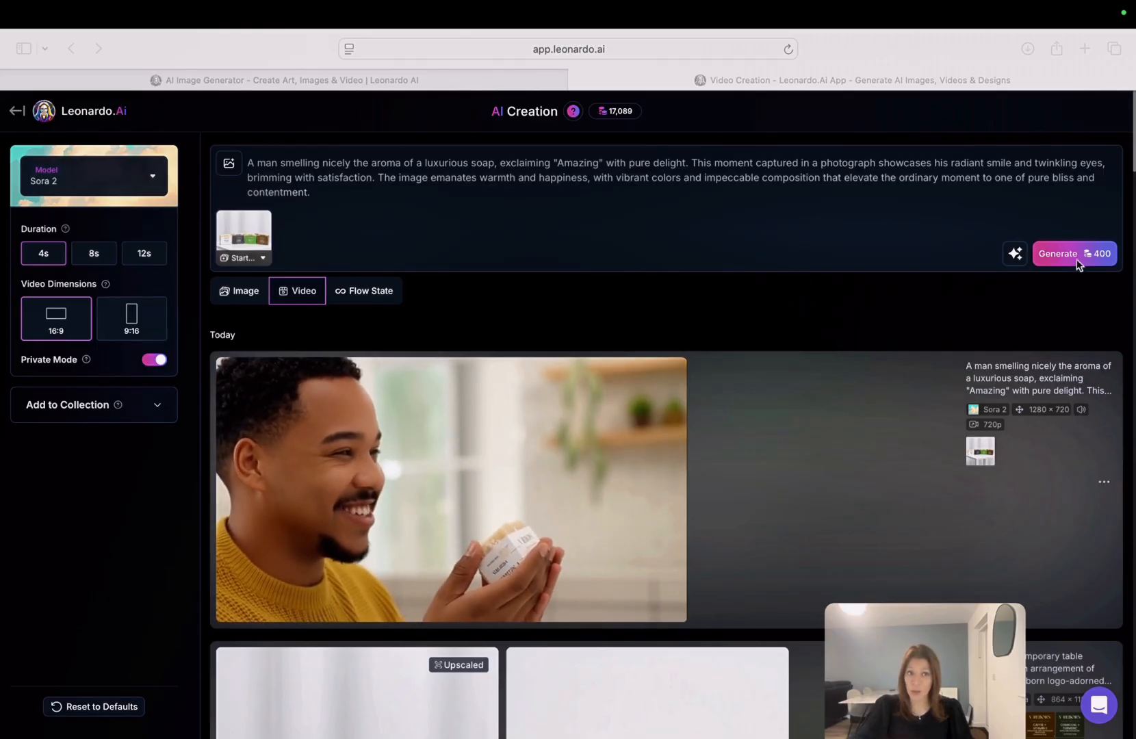
Play the generated soap video enlarged with its sound on and the volume raised, then mute it and close the viewer.
left_click(491, 494)
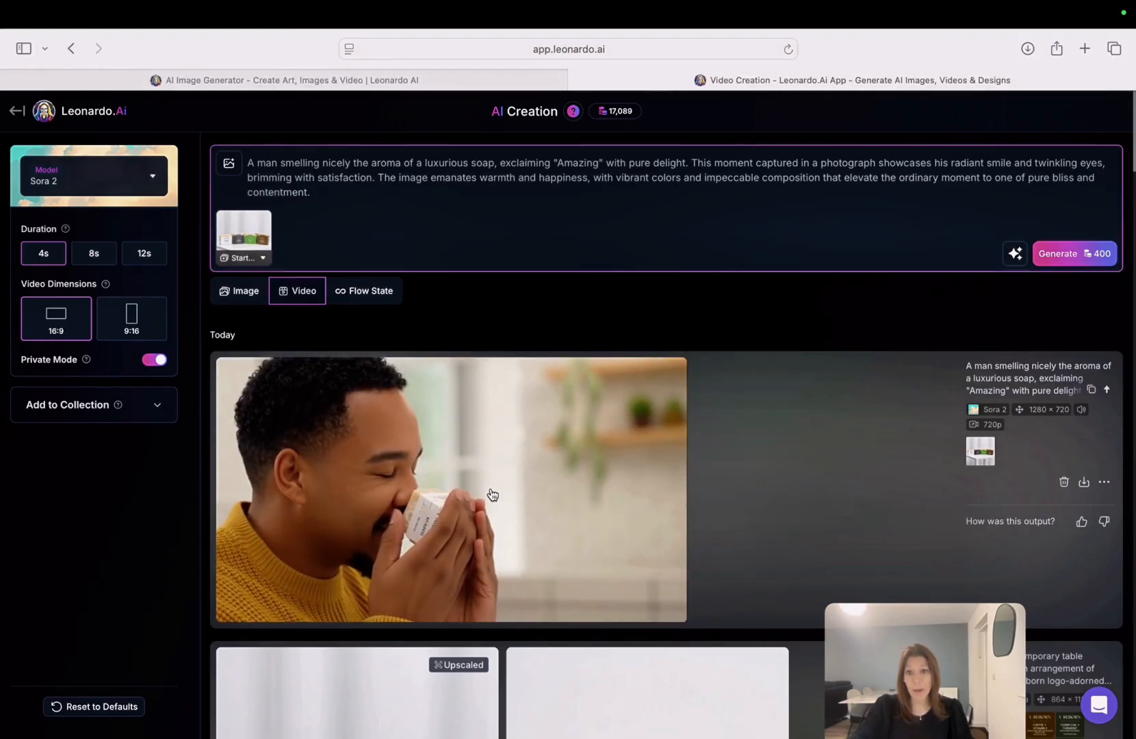
left_click(492, 494)
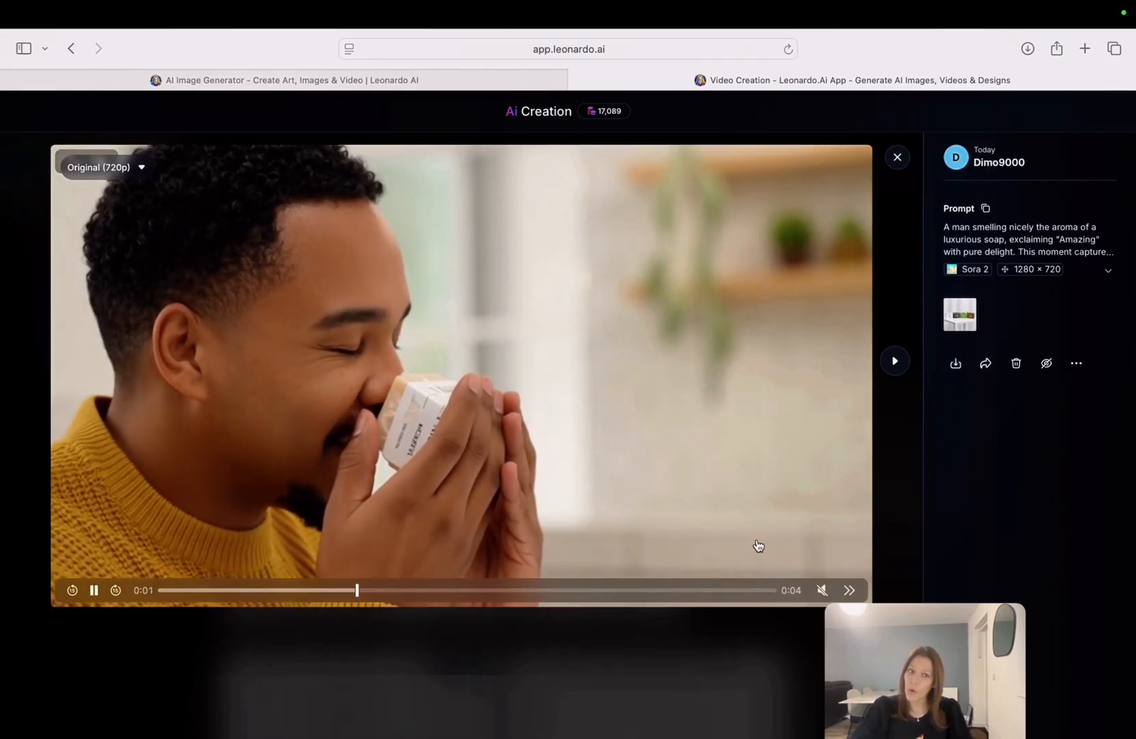
mouse_move(821, 593)
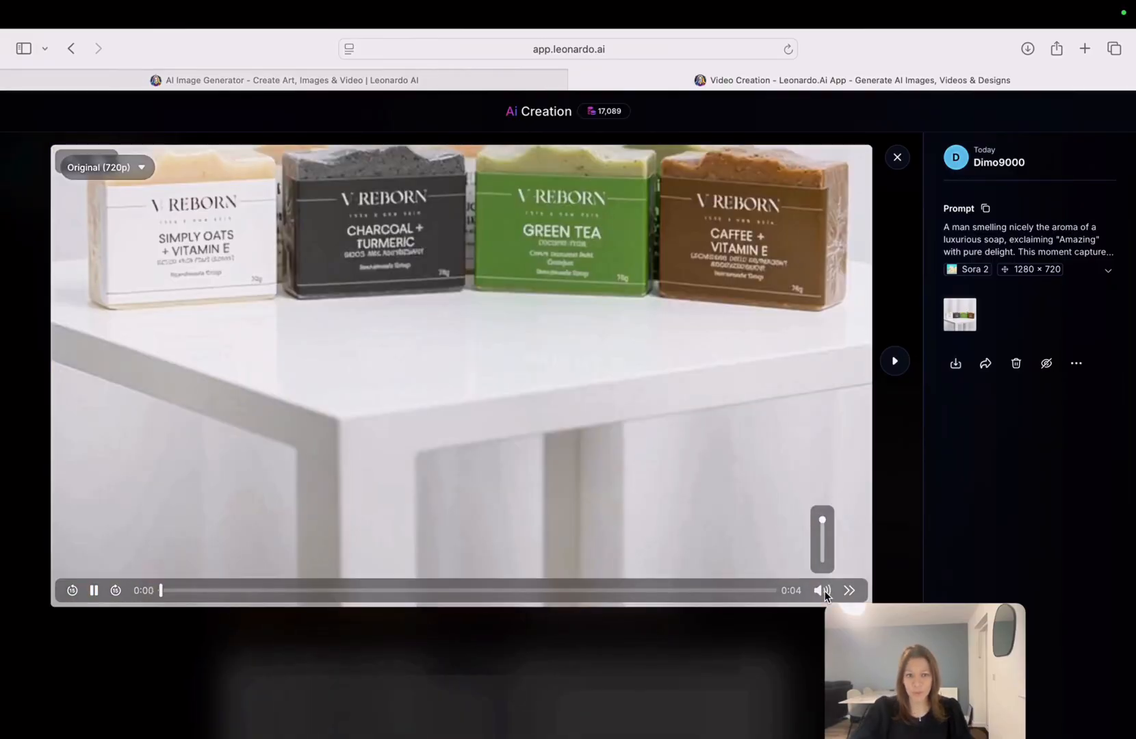
left_click(822, 590)
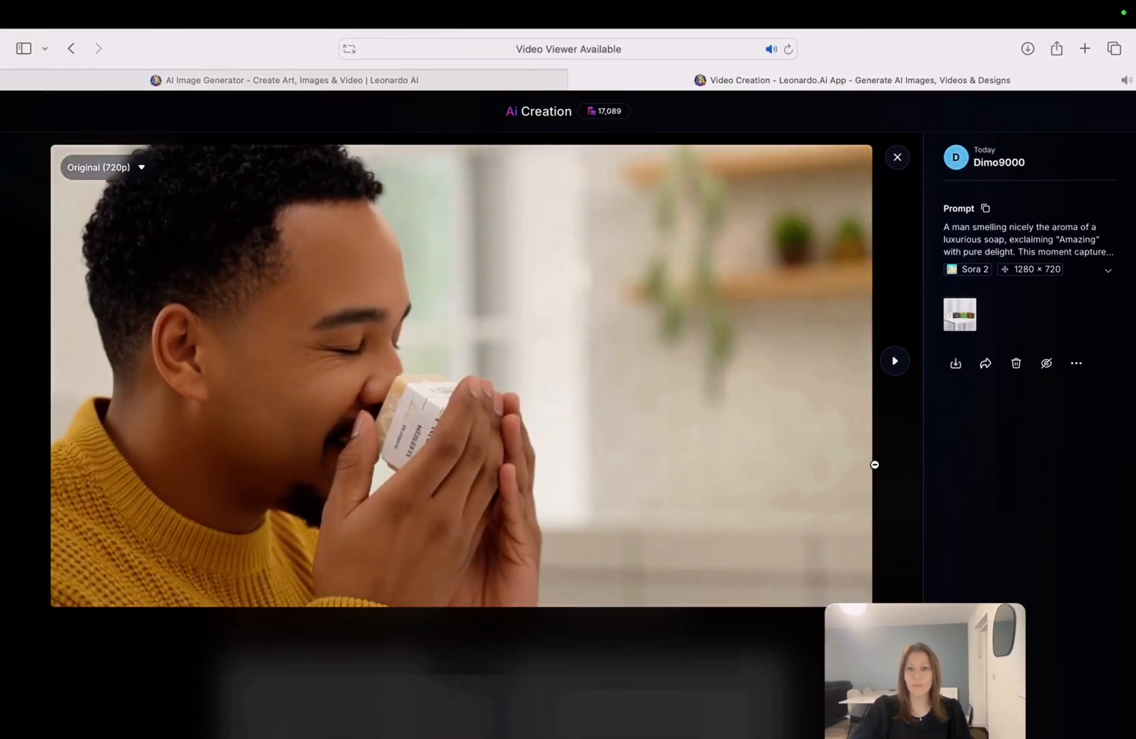
key("XF86AudioRaiseVolume")
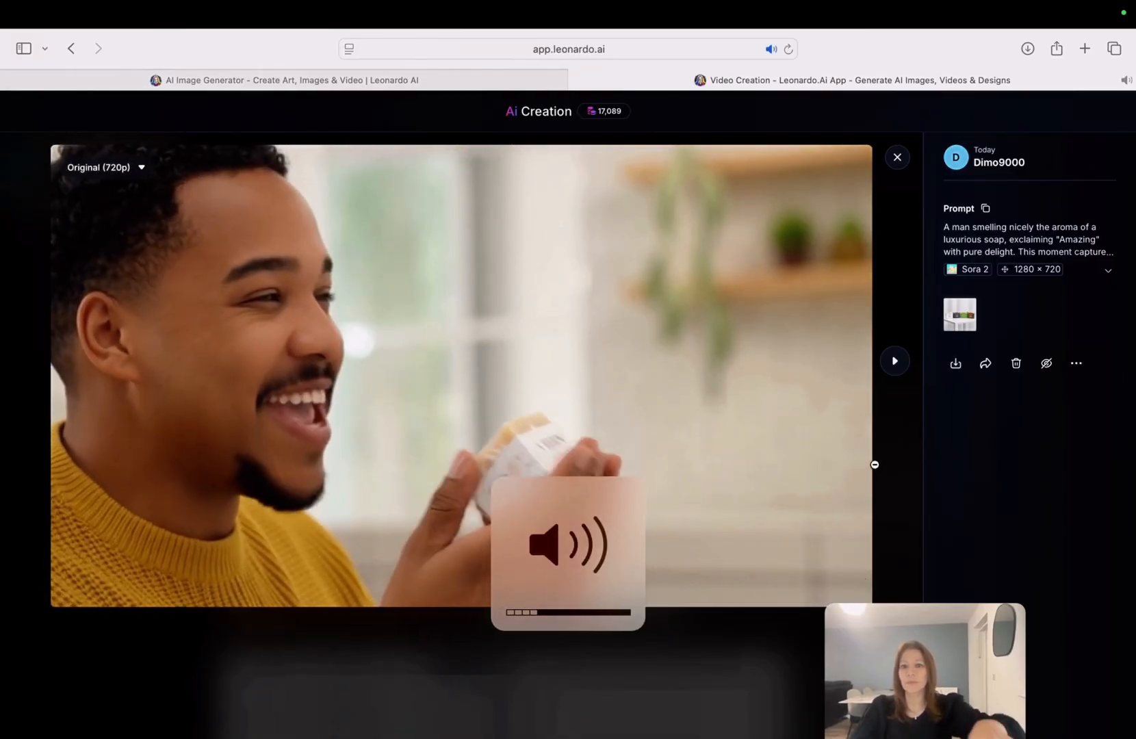
key("XF86AudioRaiseVolume")
key("XF86AudioRaiseVolume")
key("XF86AudioRaiseVolume")
key("XF86AudioRaiseVolume")
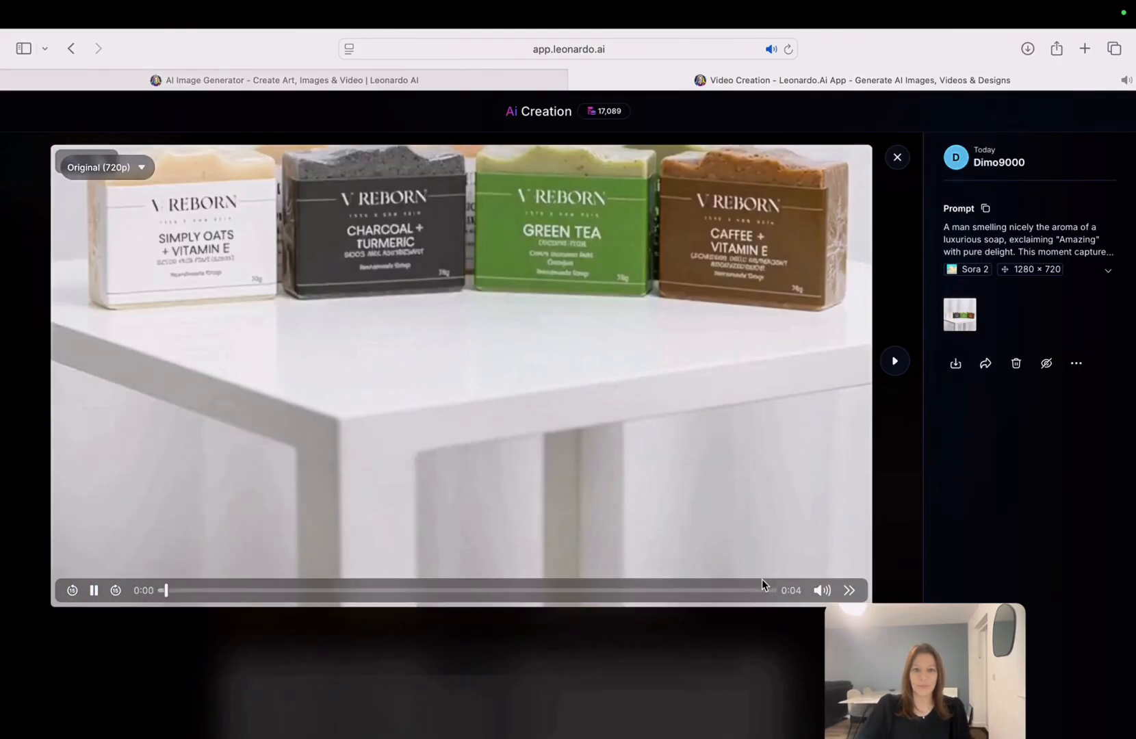
mouse_move(821, 591)
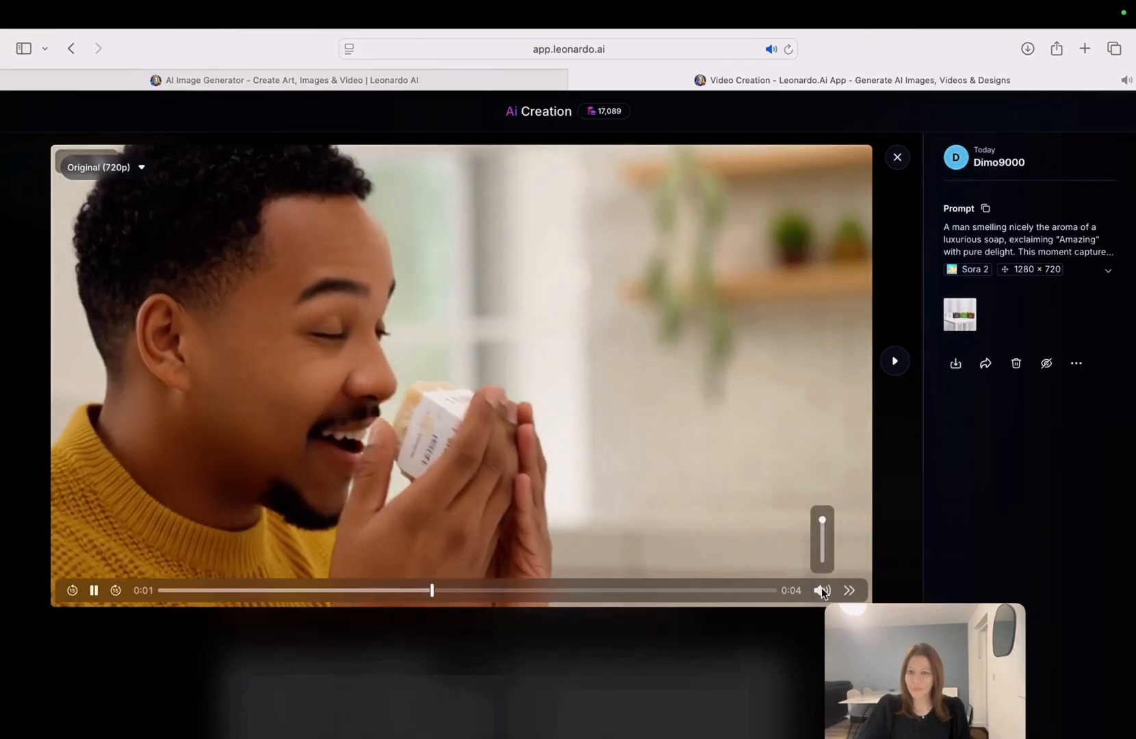
left_click(821, 590)
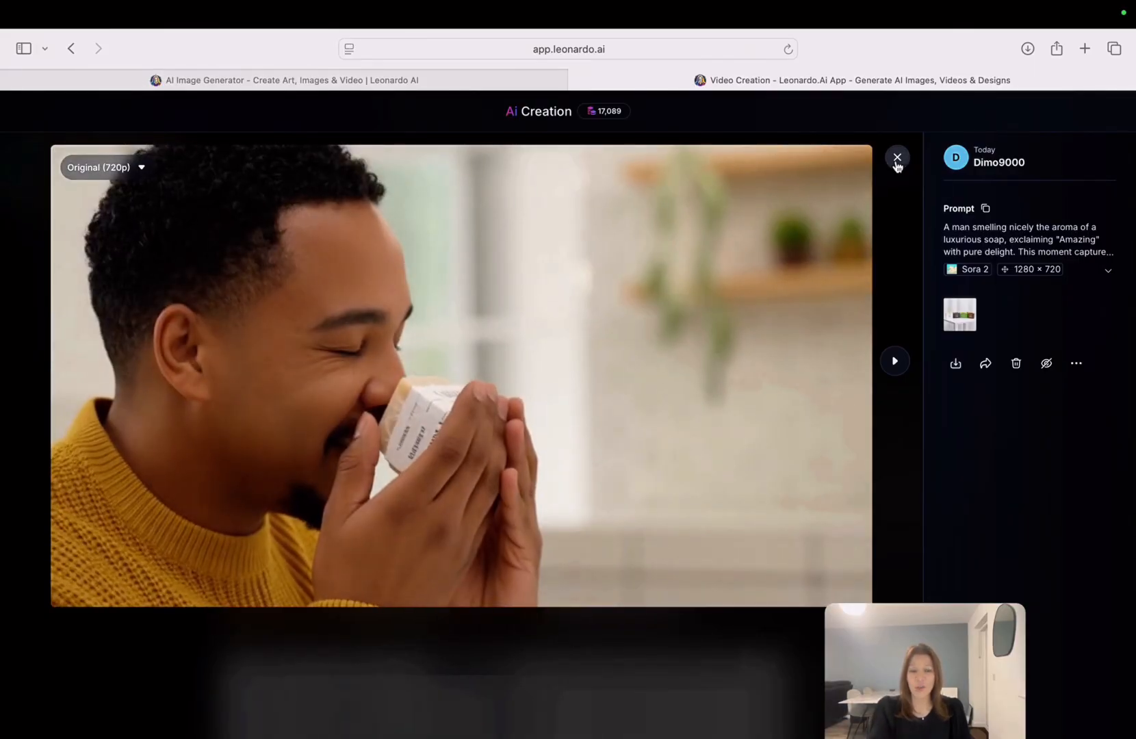
left_click(896, 159)
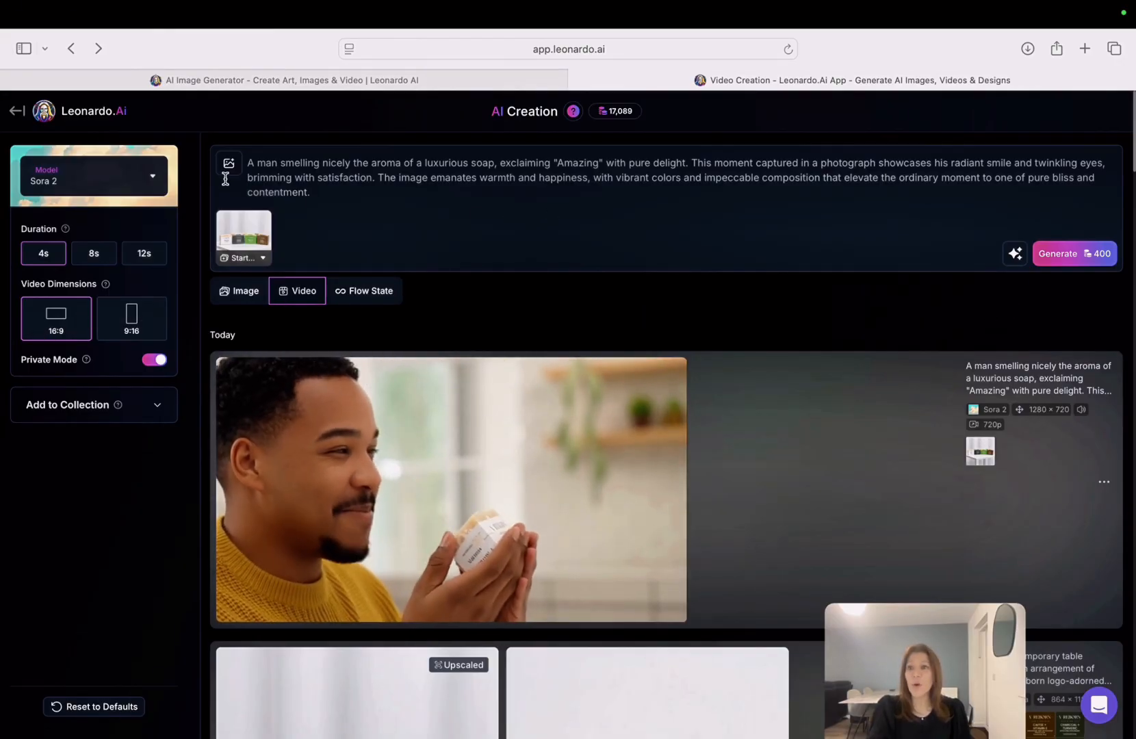
Go to Leonardo Blueprints and look through the featured blueprints, from Background Change to Bold Fisheye Portrait.
left_click(18, 115)
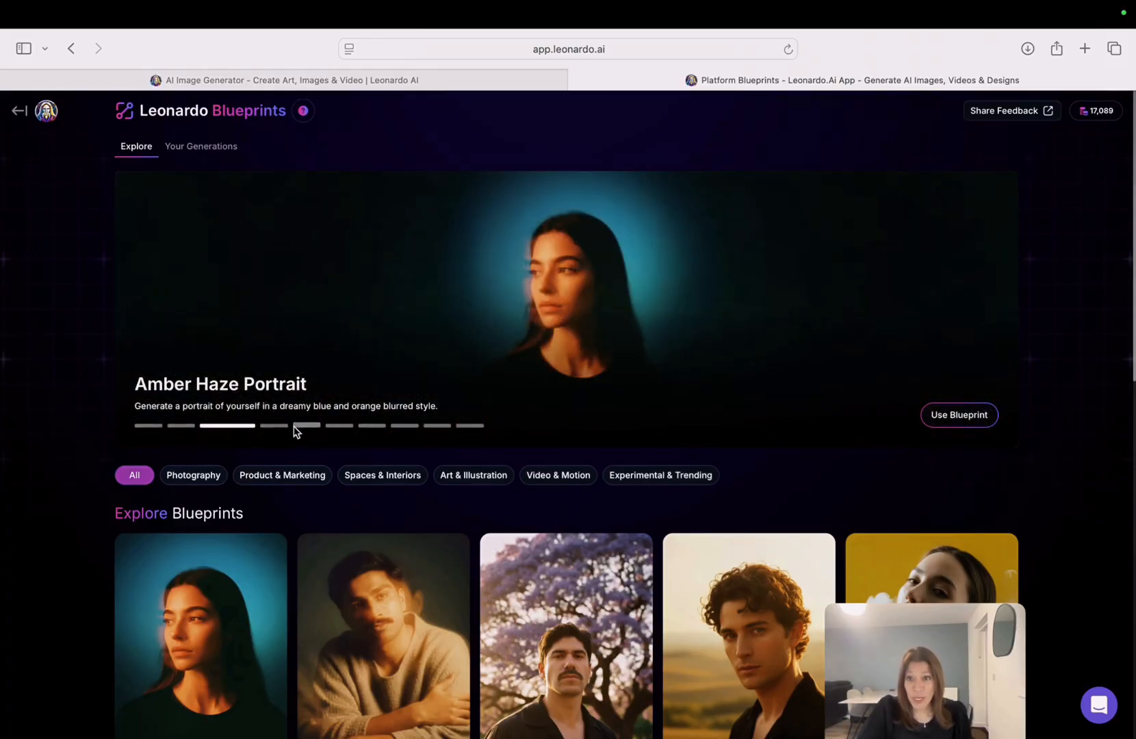
left_click(148, 424)
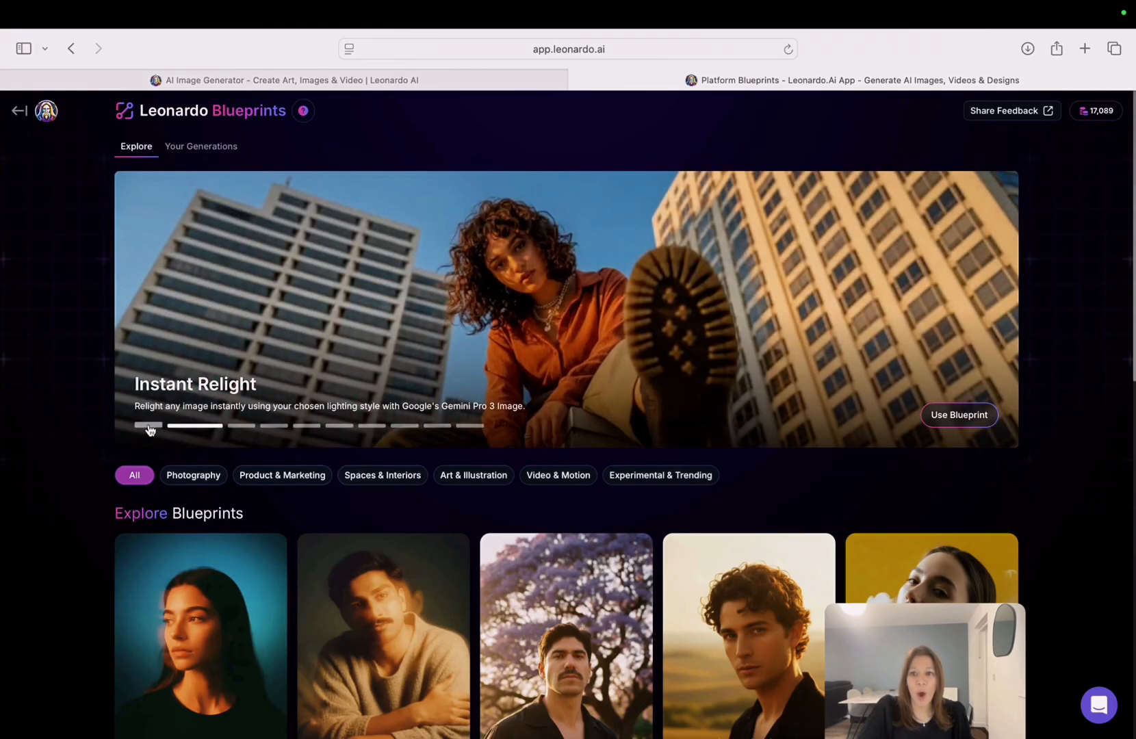
left_click(149, 425)
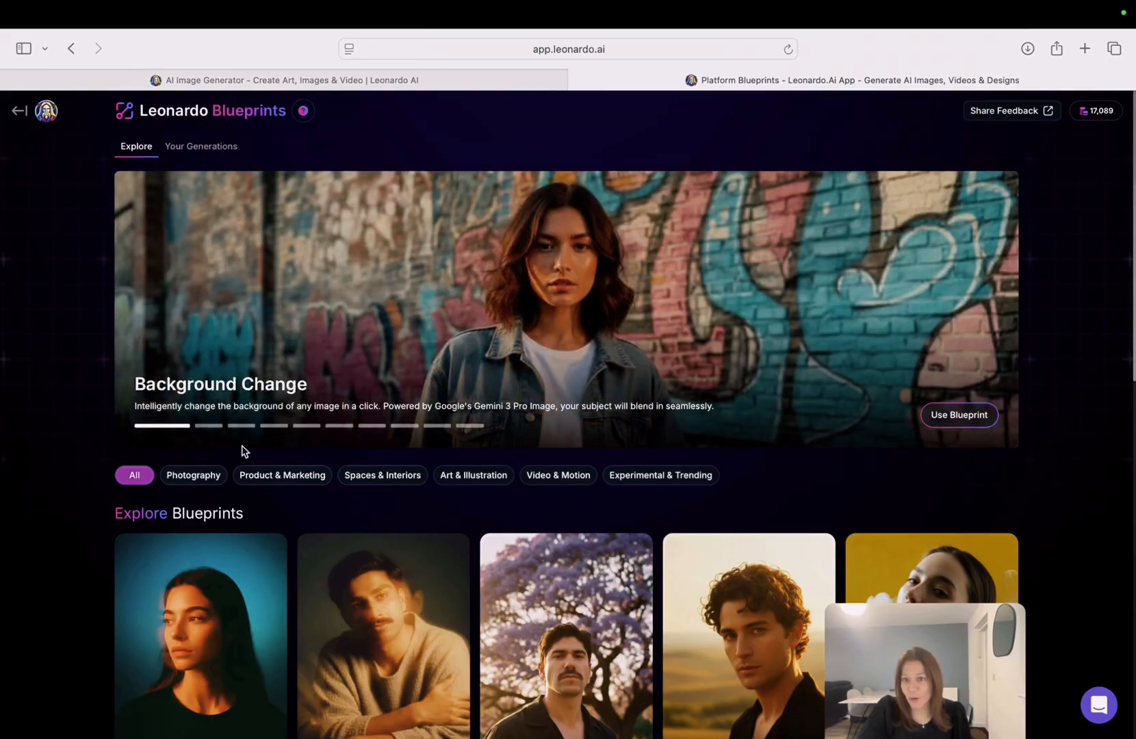
left_click(211, 428)
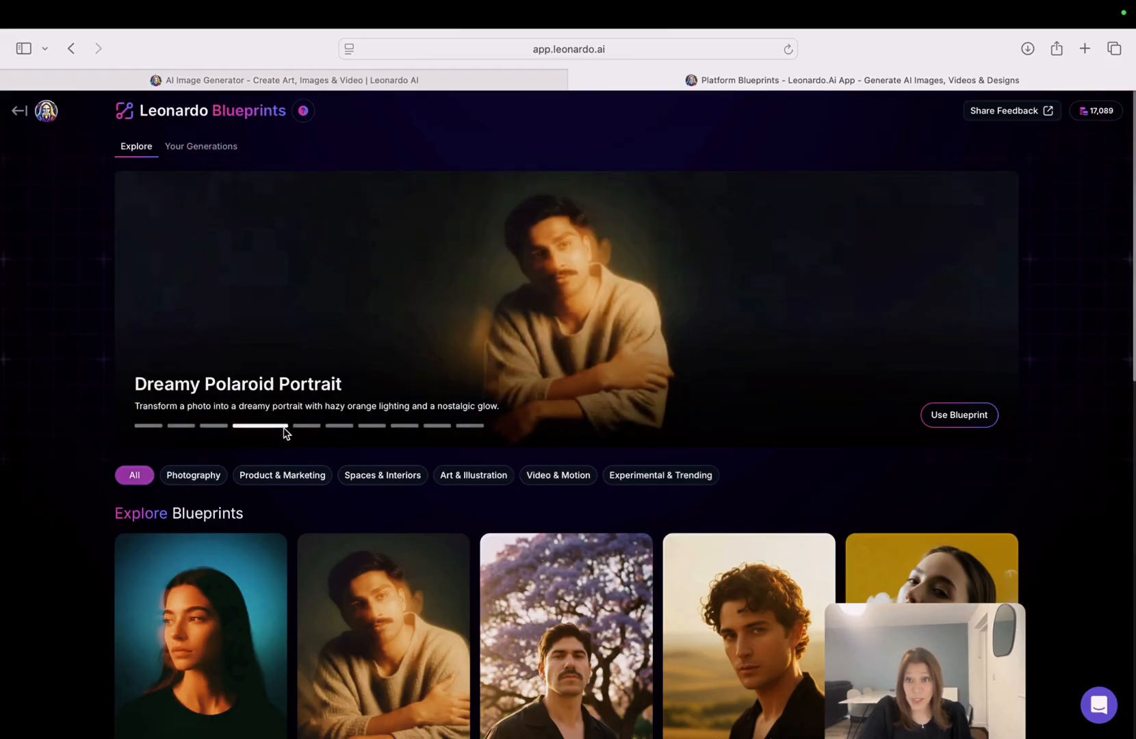
left_click(315, 426)
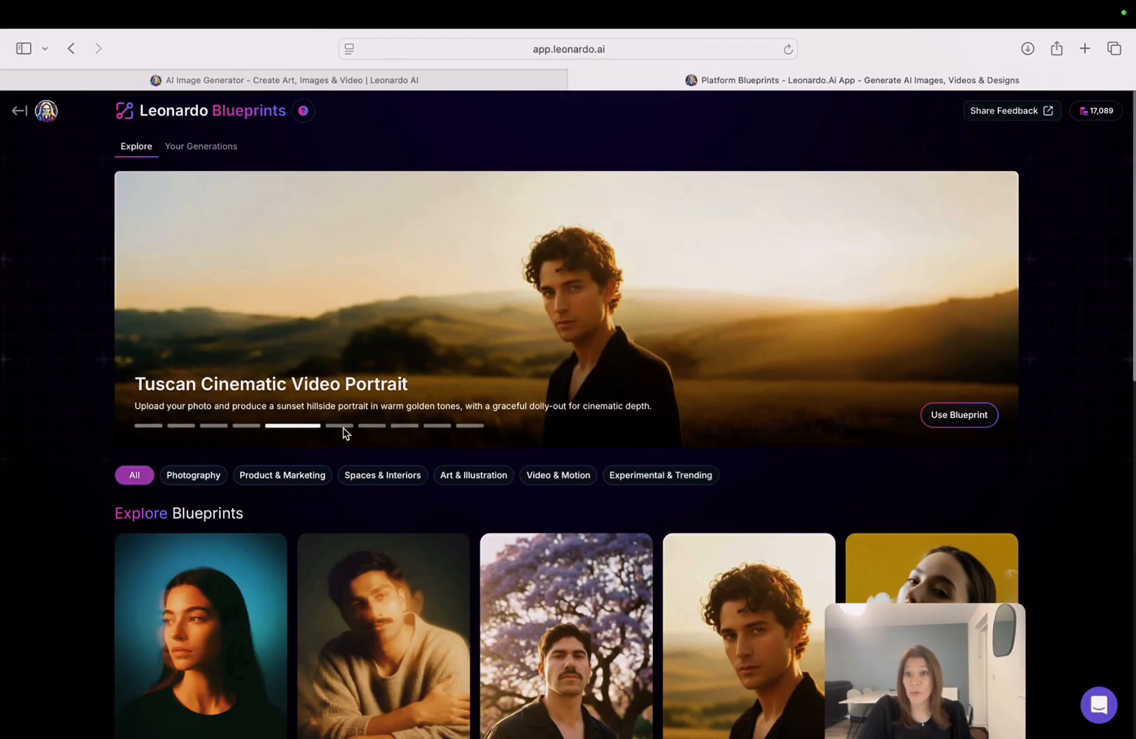
left_click(340, 425)
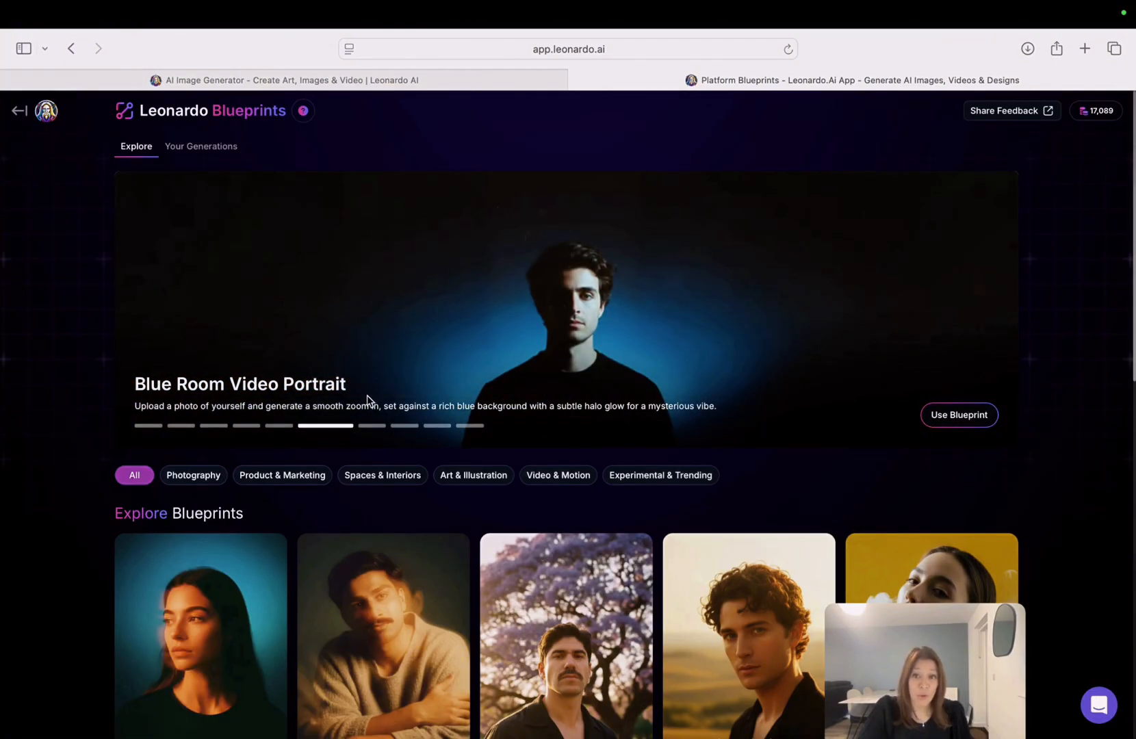
left_click(374, 425)
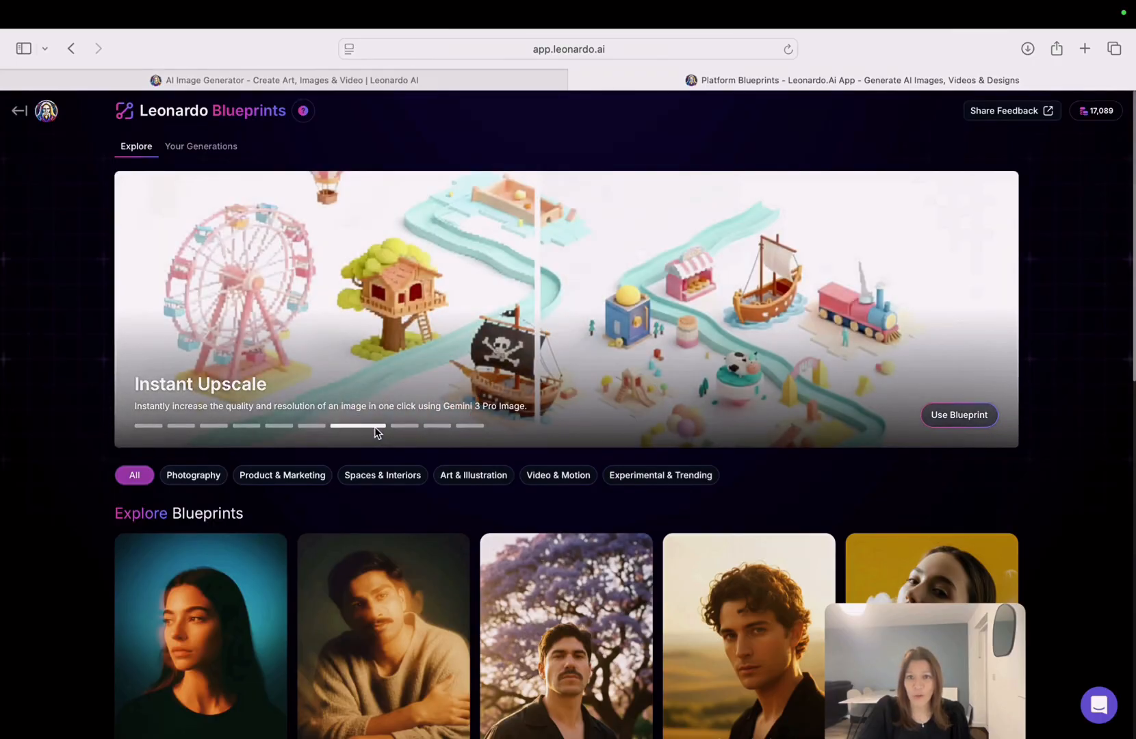
left_click(401, 425)
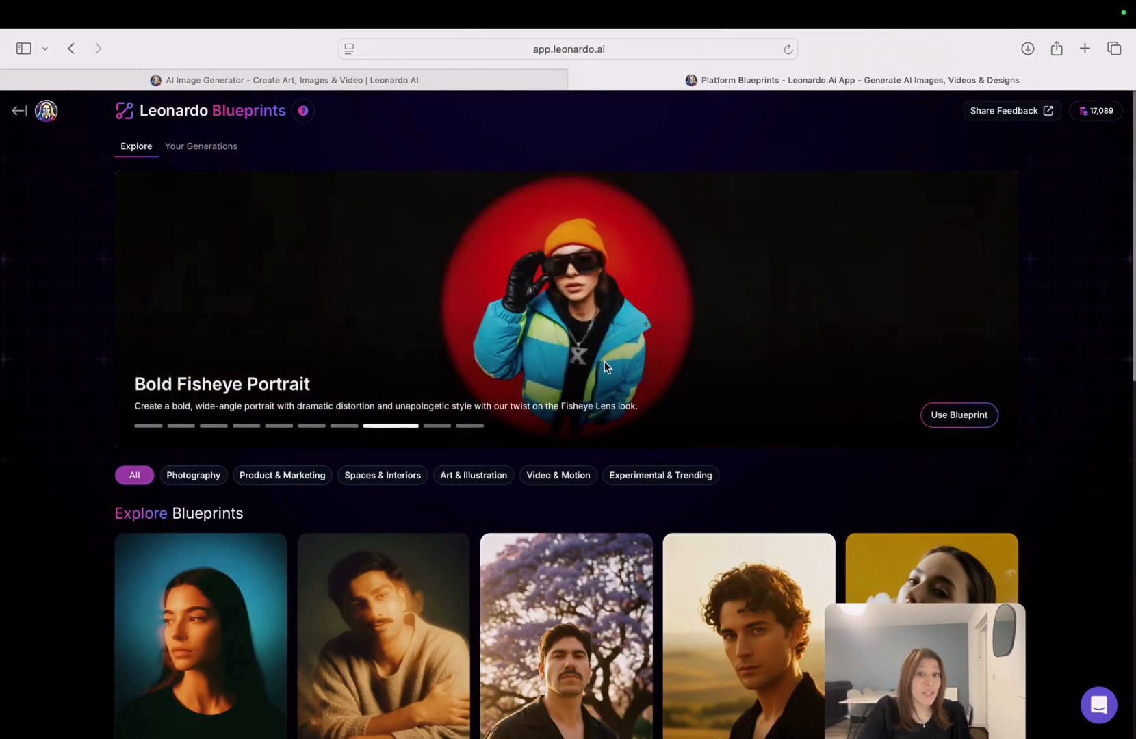
Browse the blueprint gallery and open the Product in Scene blueprint.
scroll(605, 366, "down", 5)
scroll(543, 402, "down", 3)
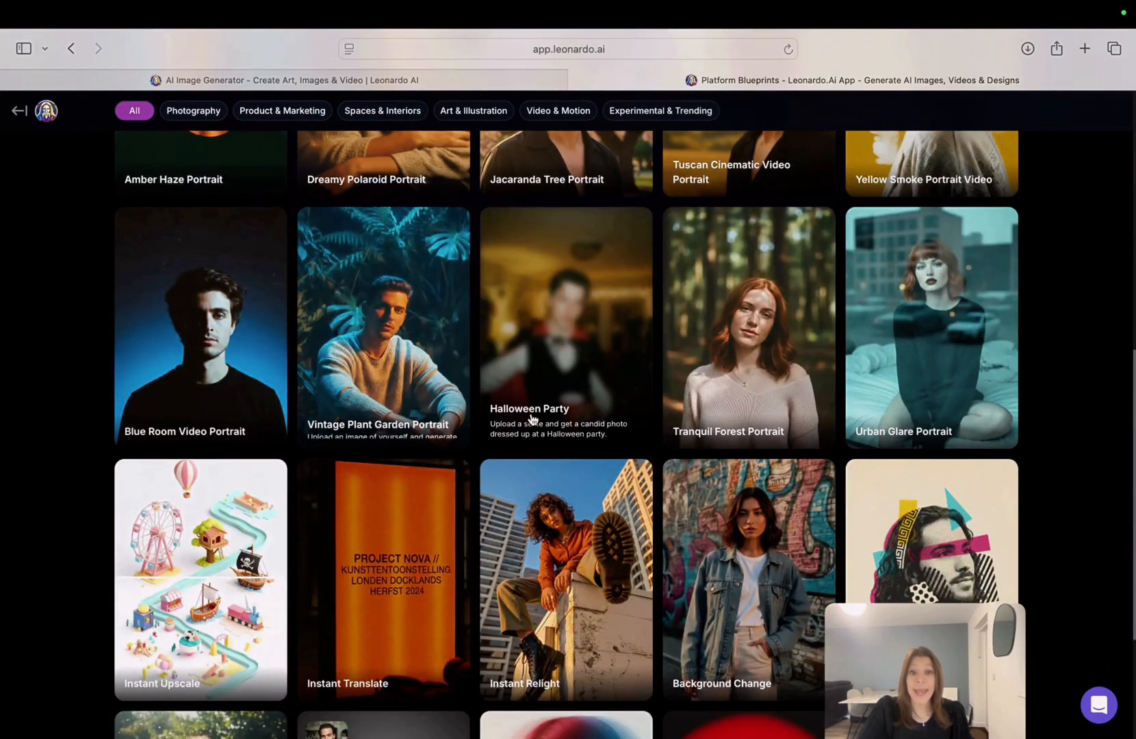
scroll(531, 419, "down", 2)
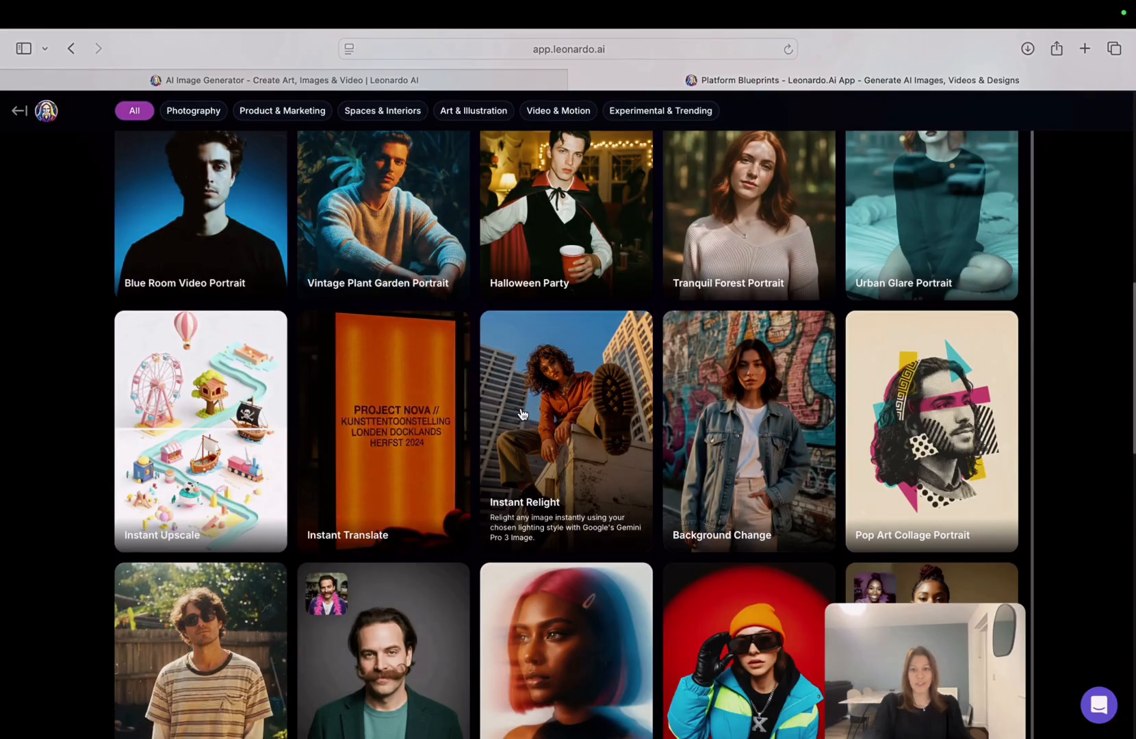
scroll(525, 420, "down", 3)
scroll(520, 415, "down", 5)
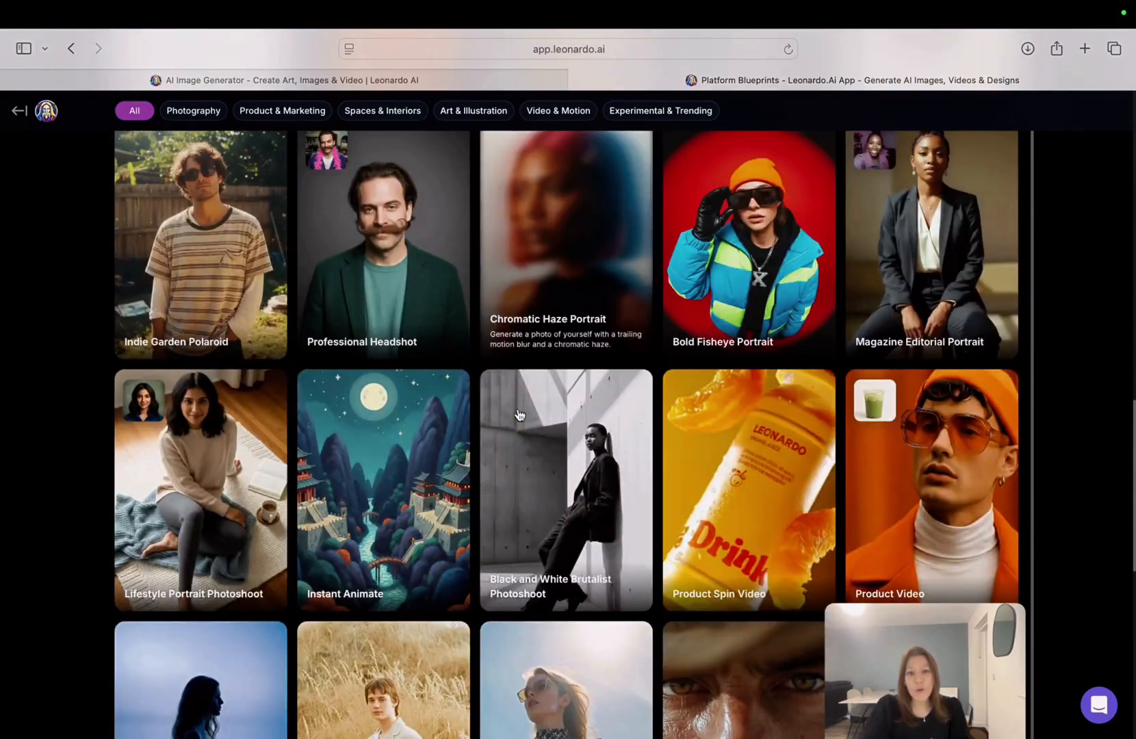
scroll(723, 429, "down", 1)
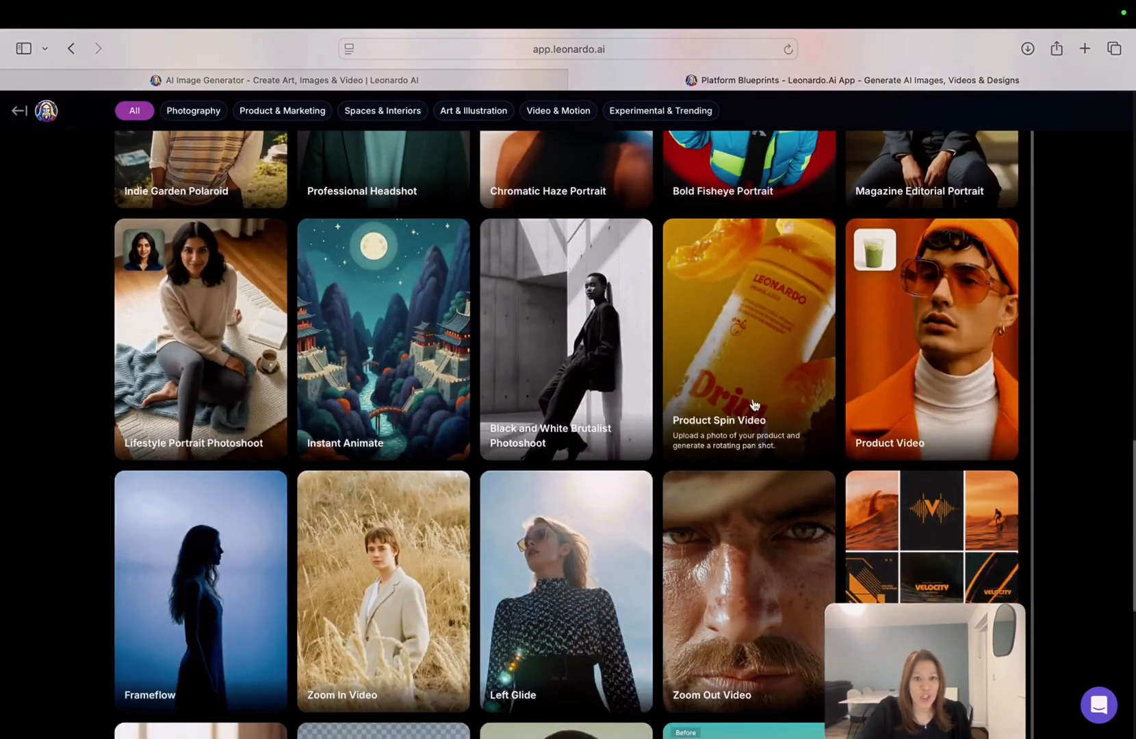
scroll(772, 413, "down", 1)
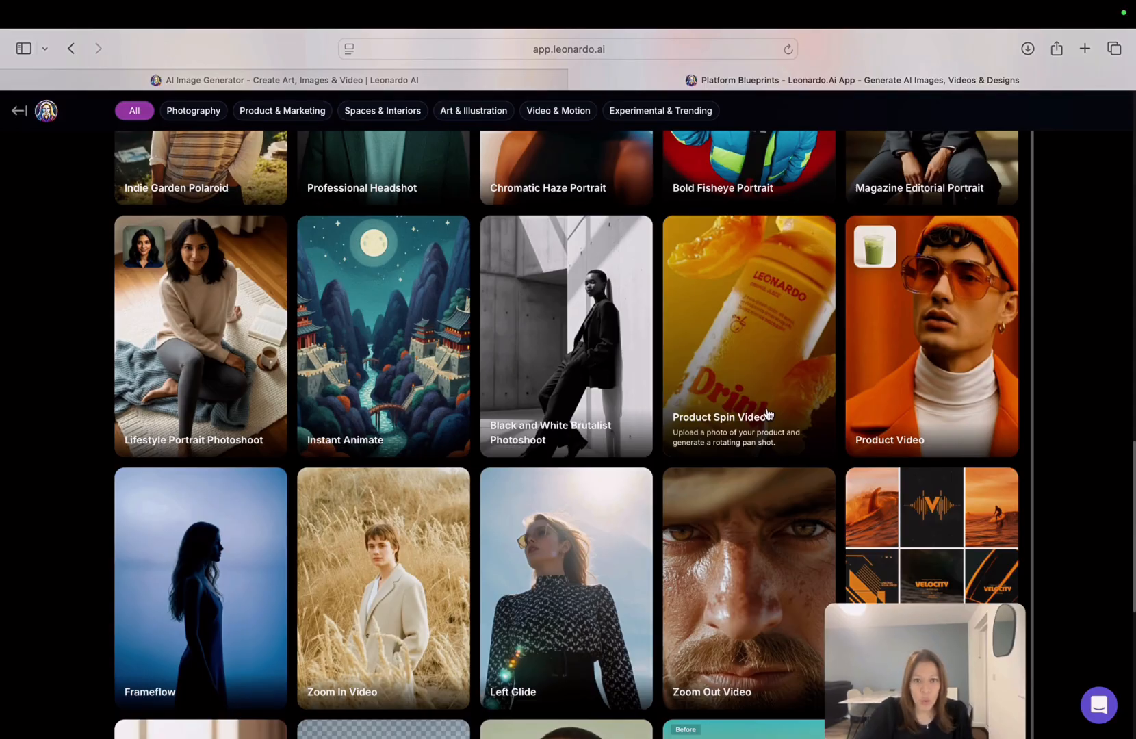
scroll(768, 414, "down", 1)
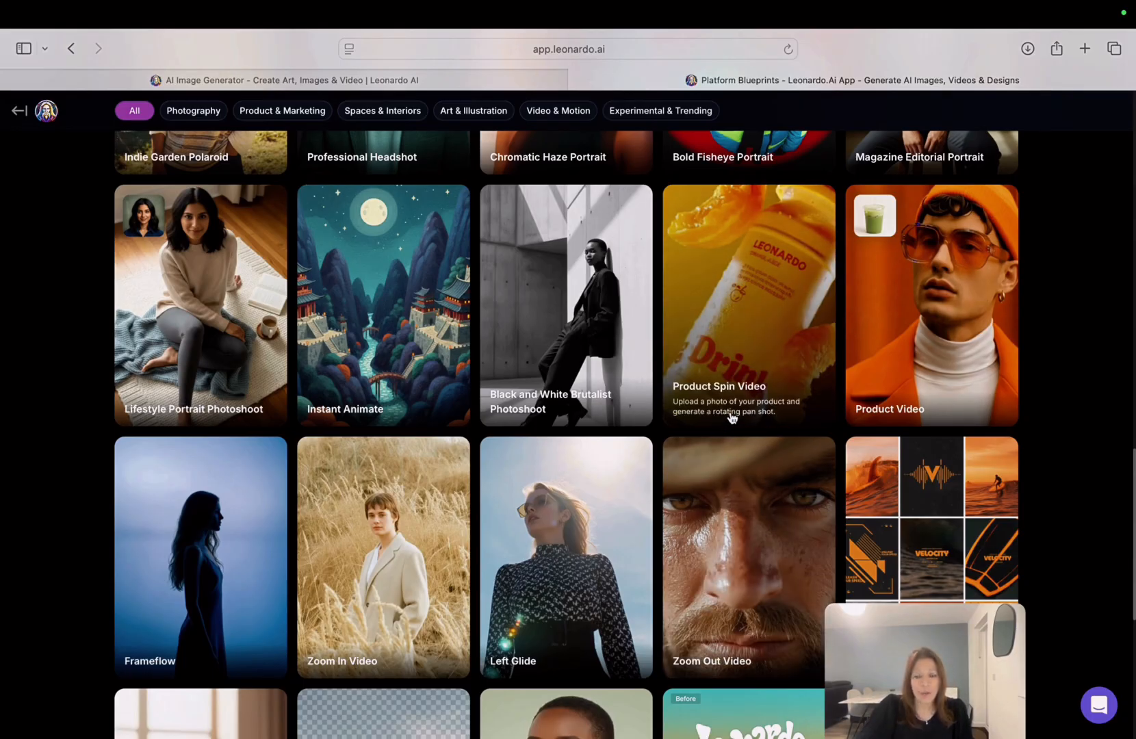
scroll(714, 416, "down", 5)
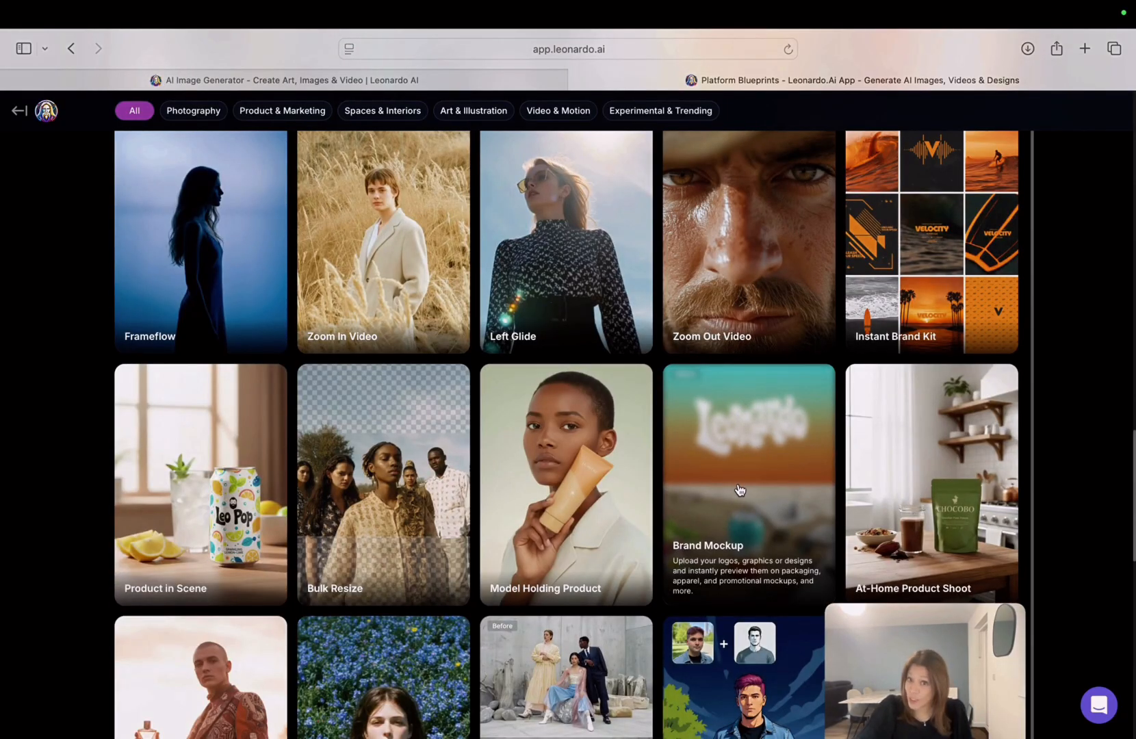
left_click(165, 506)
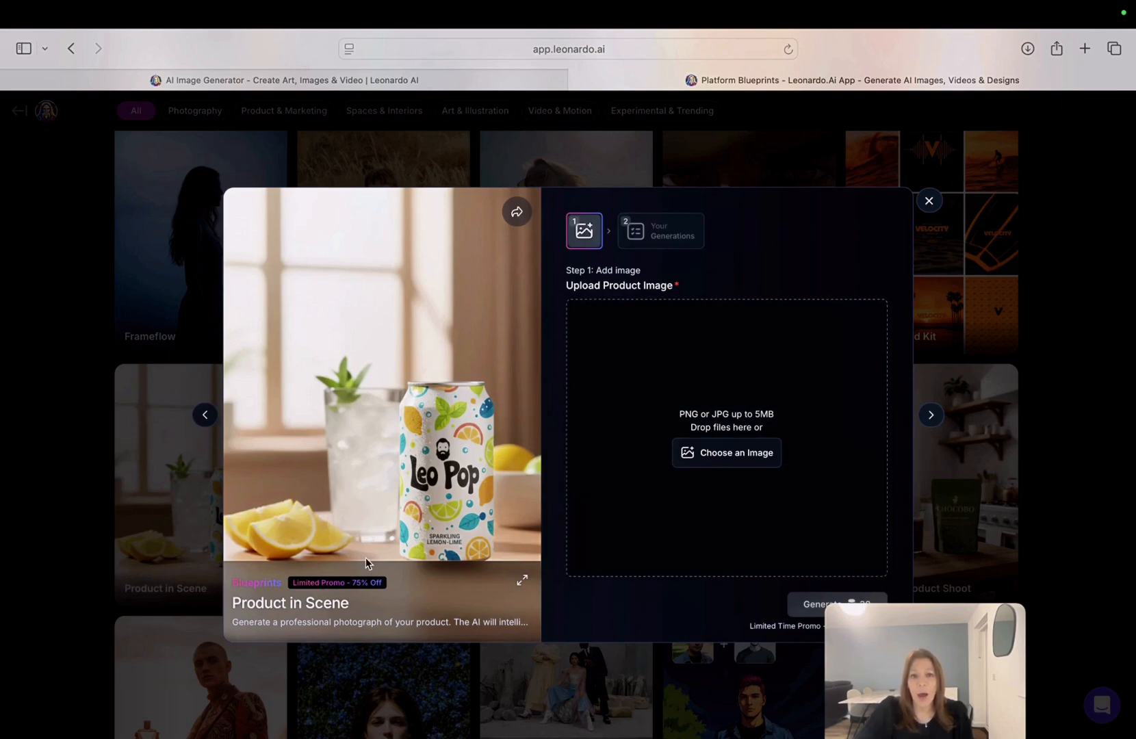
left_click_drag(919, 638, 995, 611)
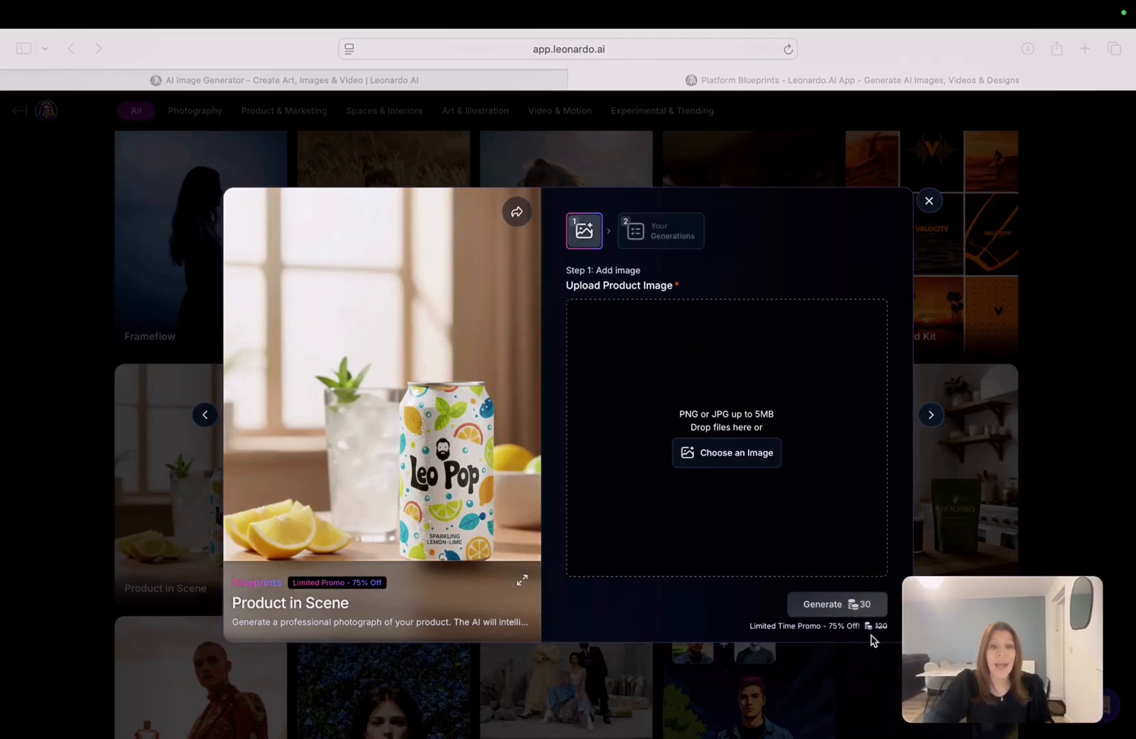
Use the uploaded photo of the V Reborn Simply Oats + Vitamin E soap as the product image and generate the Product in Scene images.
mouse_move(965, 591)
left_mouse_down()
mouse_move(889, 618)
mouse_move(575, 597)
mouse_move(967, 573)
mouse_move(956, 584)
left_mouse_up()
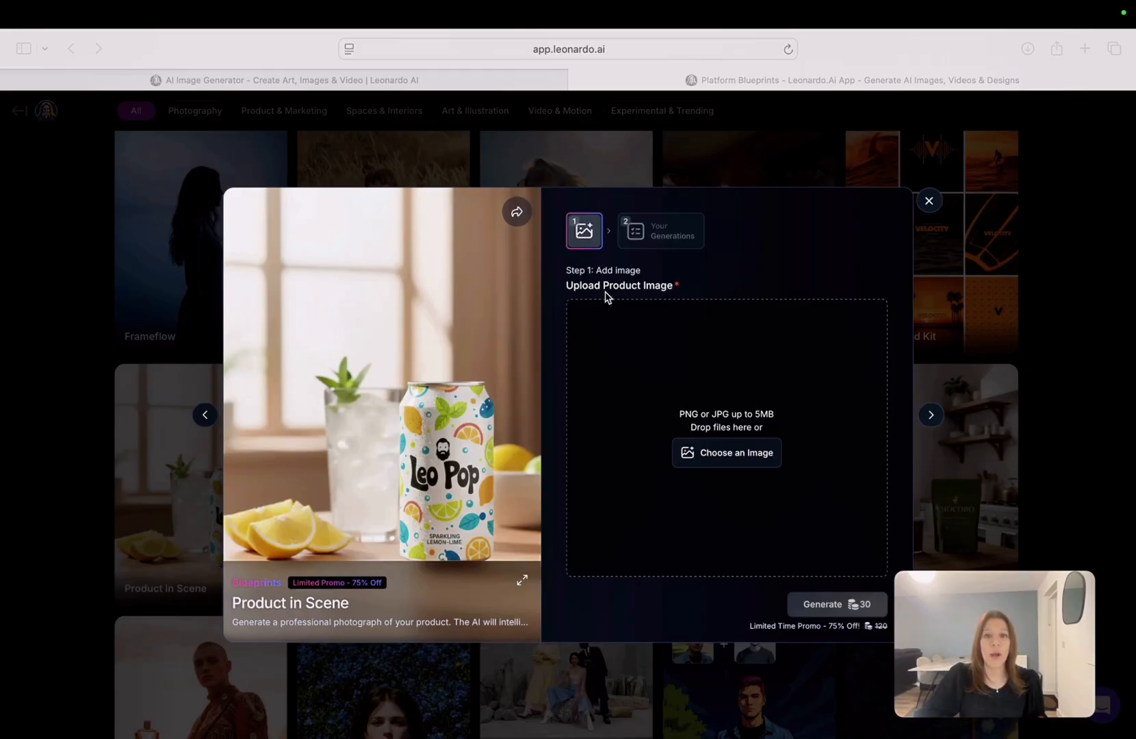
left_click(705, 462)
left_click(704, 462)
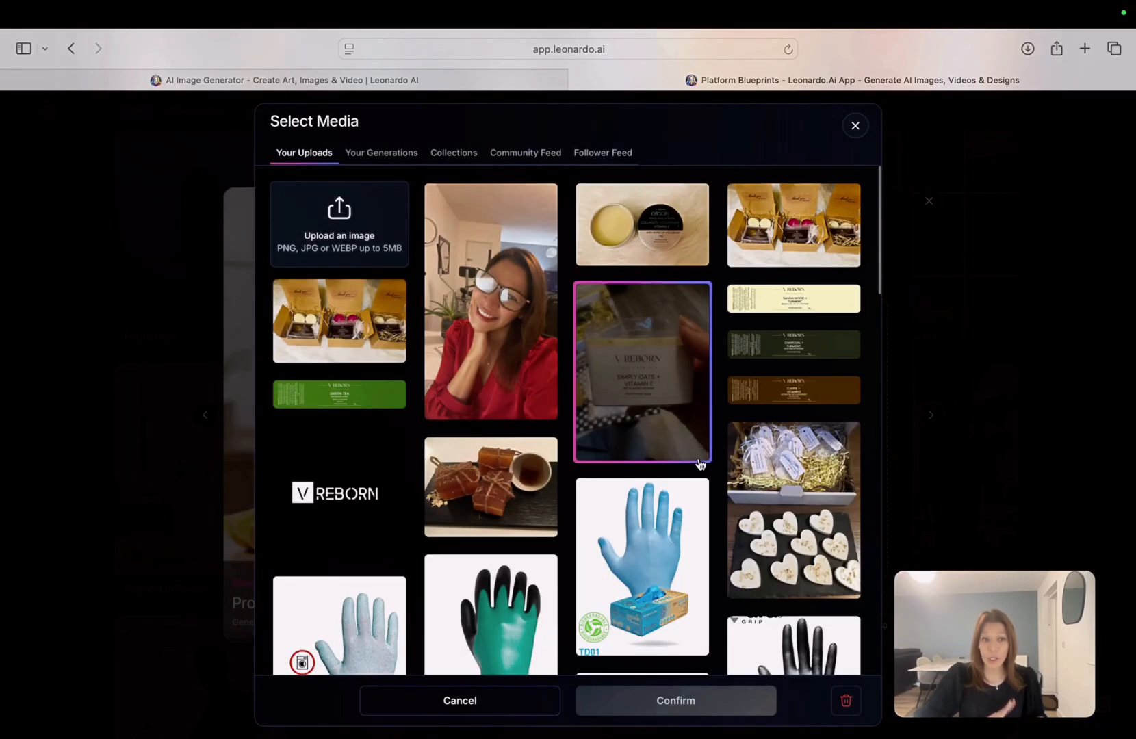
left_click(643, 373)
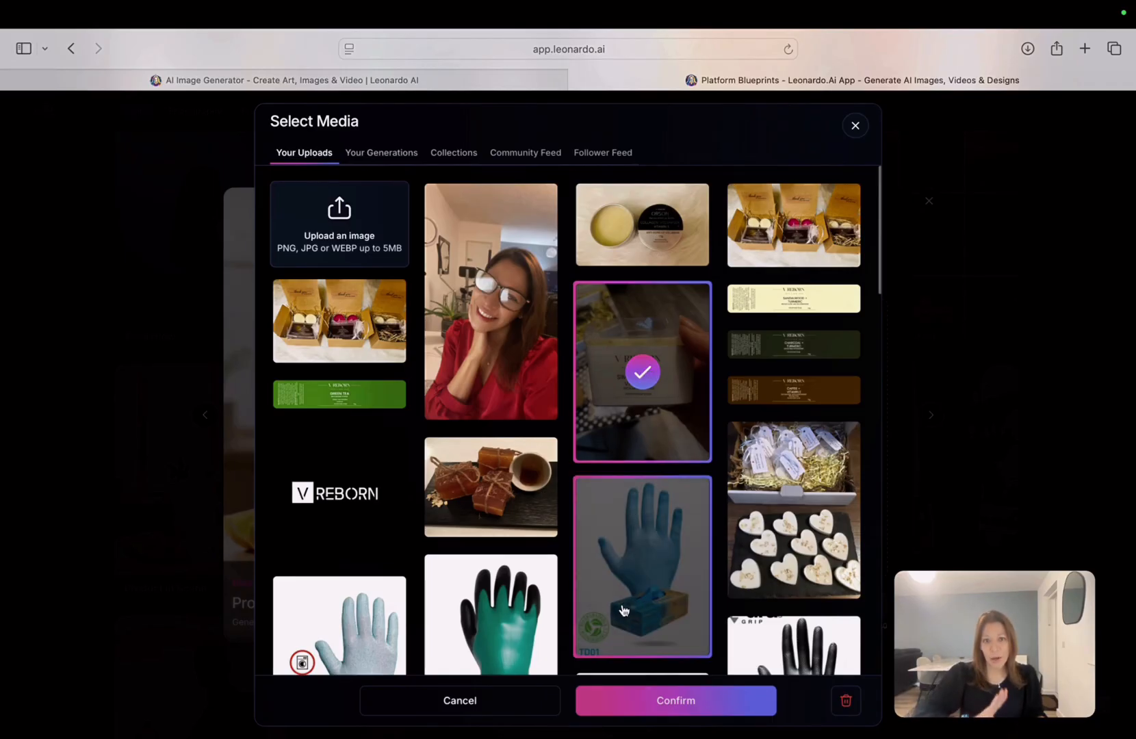
left_click(652, 712)
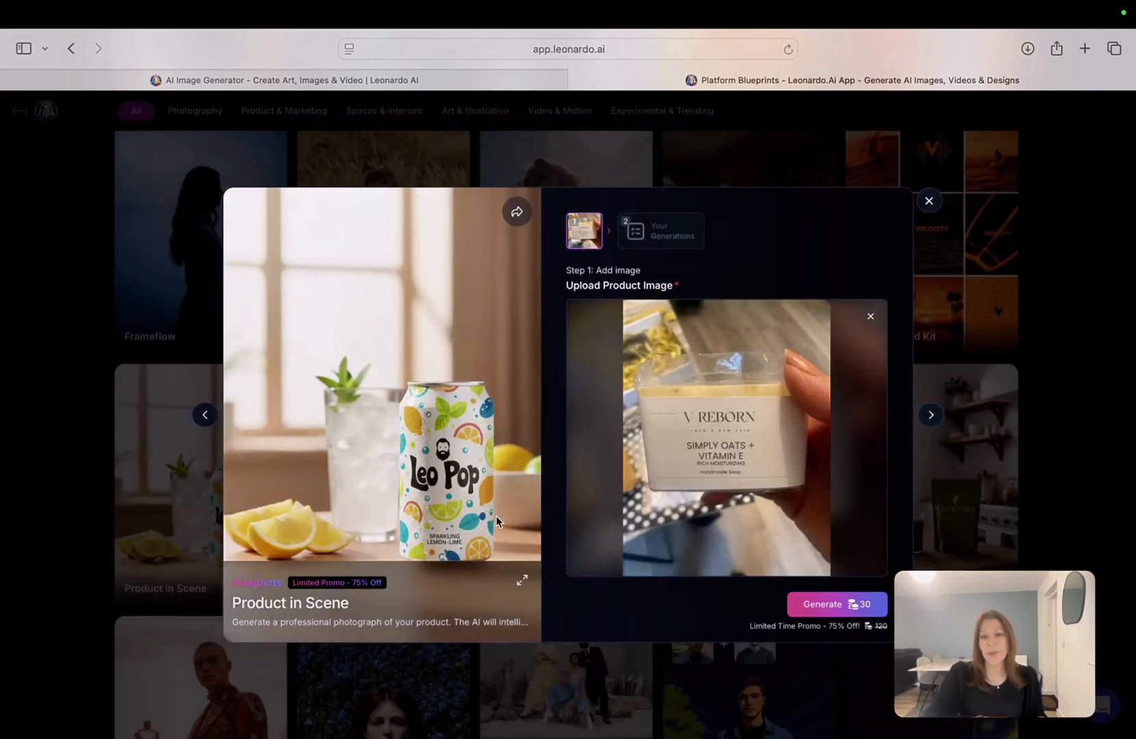
left_click(830, 605)
left_click(831, 606)
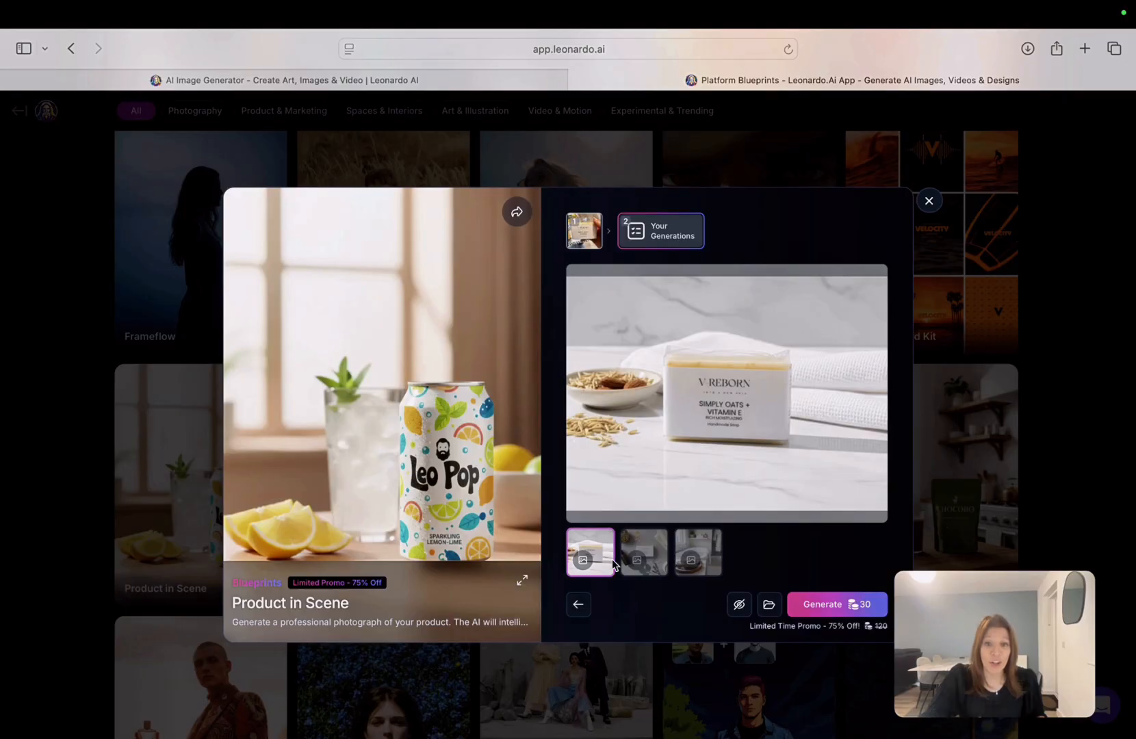
View the generated soap scenes enlarged, including a closer look at the bathroom scene, and close the viewer and the Product in Scene blueprint.
left_click(729, 401)
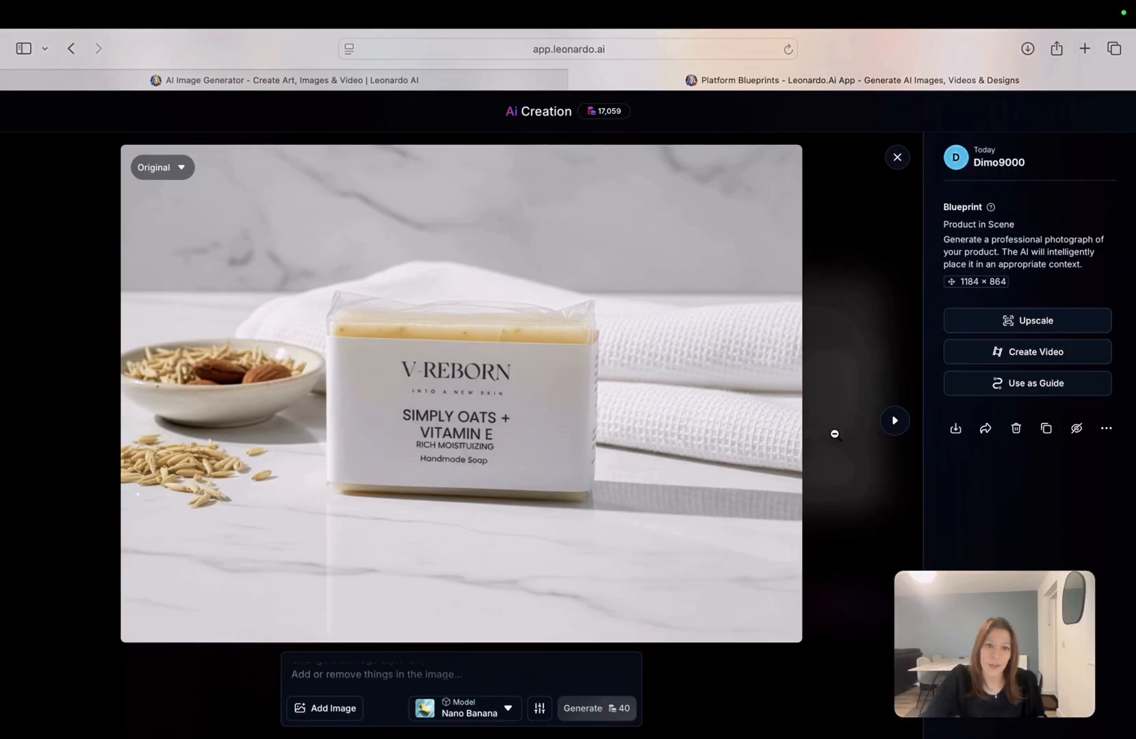
left_click(894, 423)
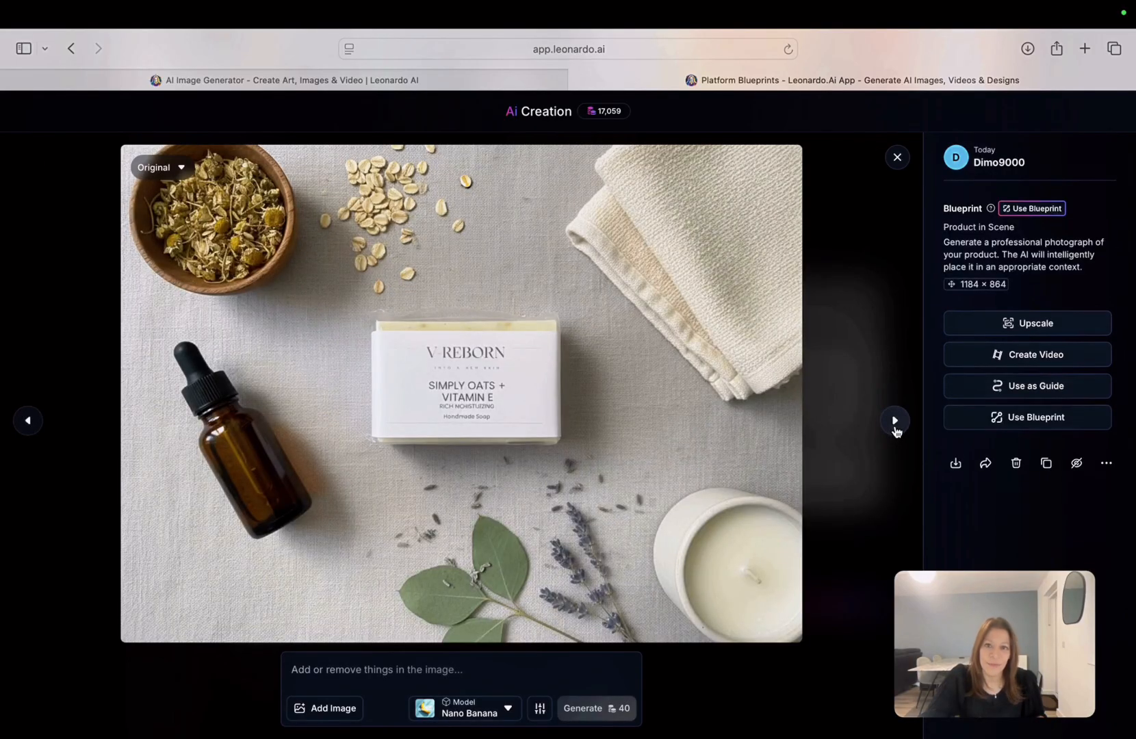
left_click(894, 422)
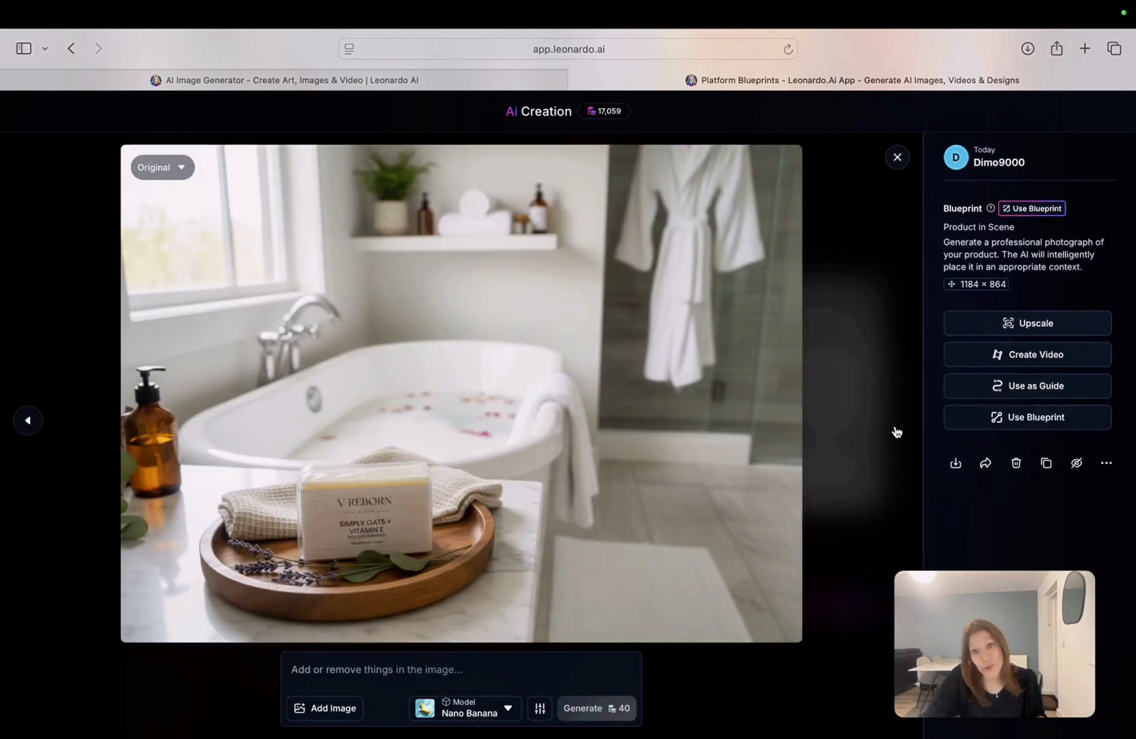
left_click(390, 532)
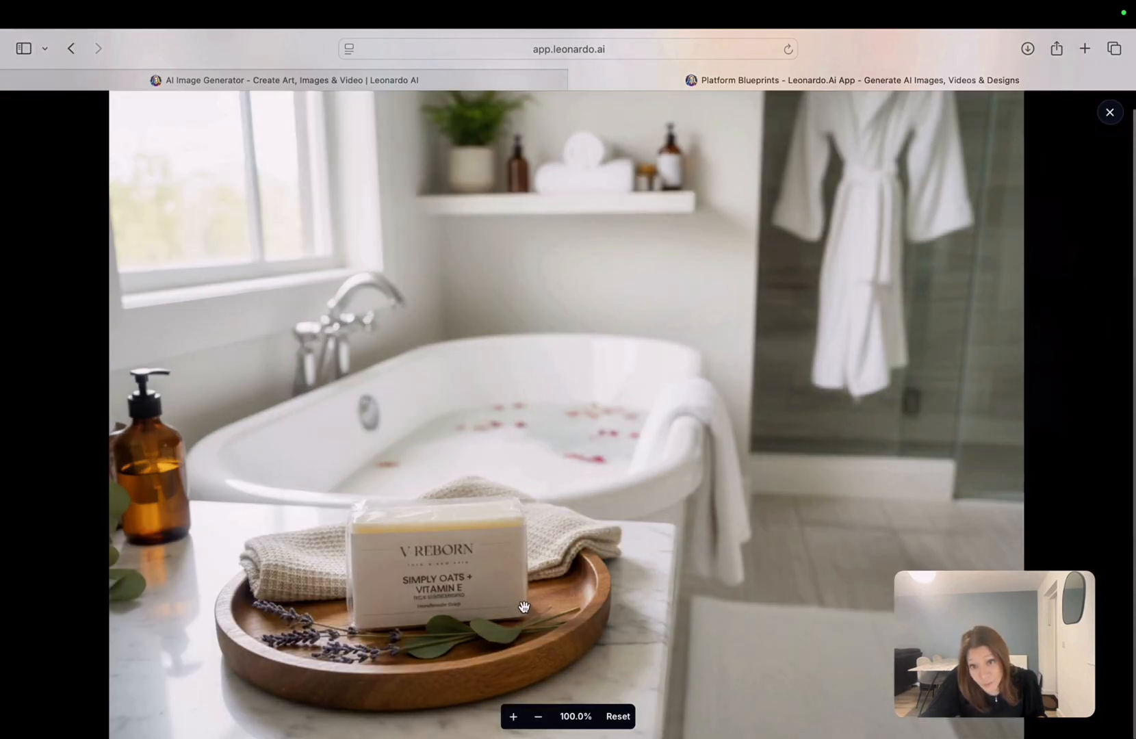
left_click(58, 425)
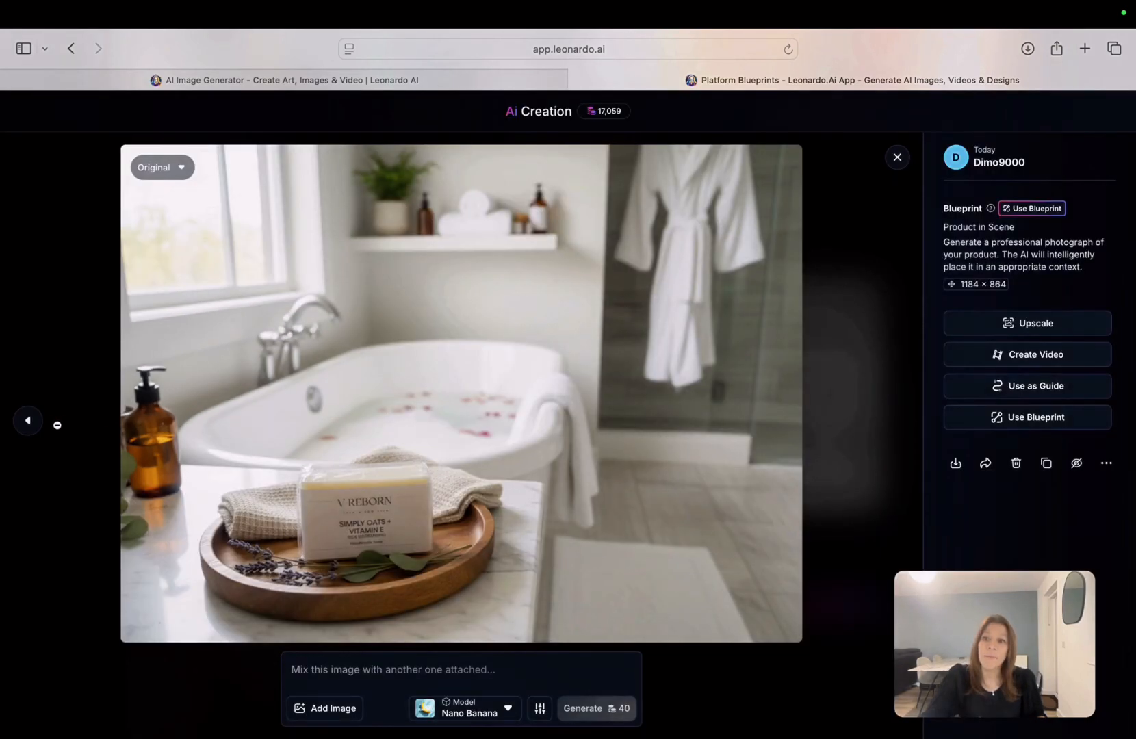
left_click(30, 424)
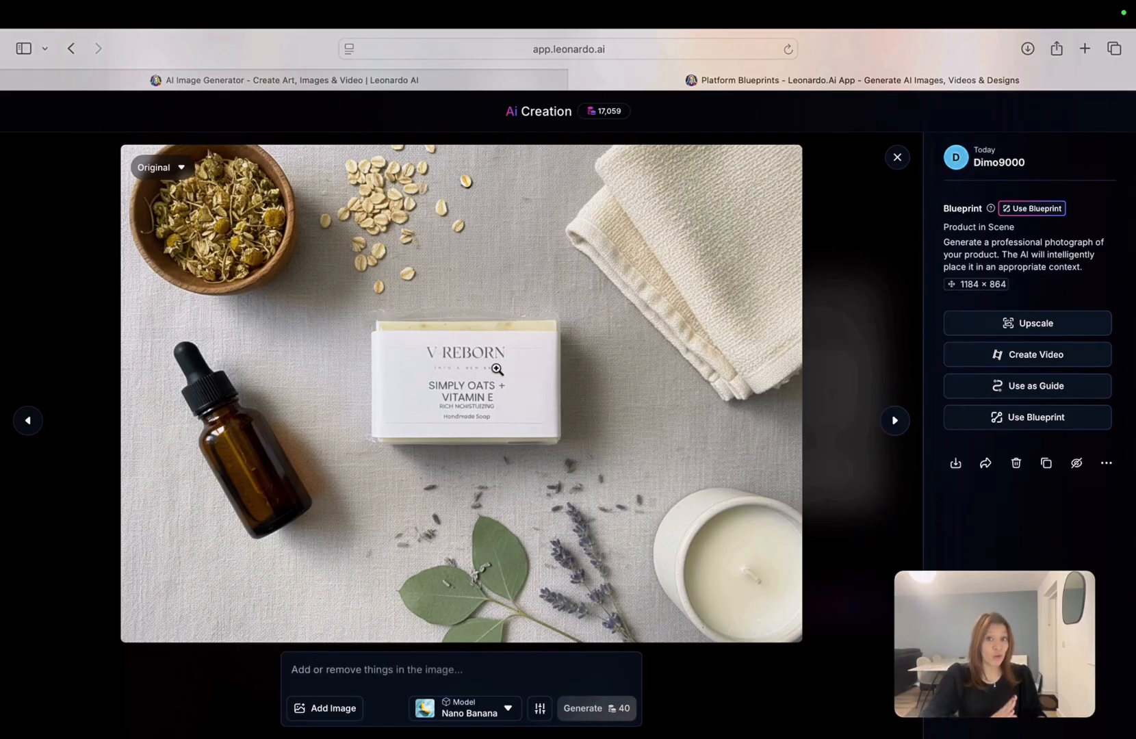
left_click(897, 158)
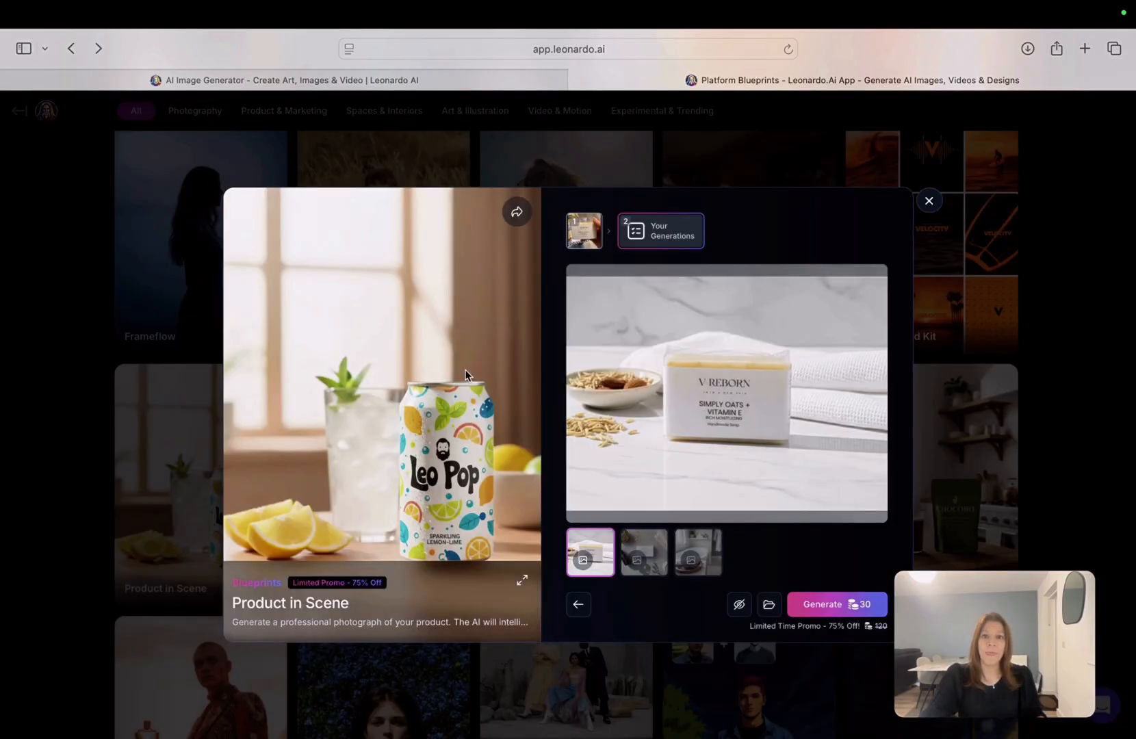
left_click(929, 201)
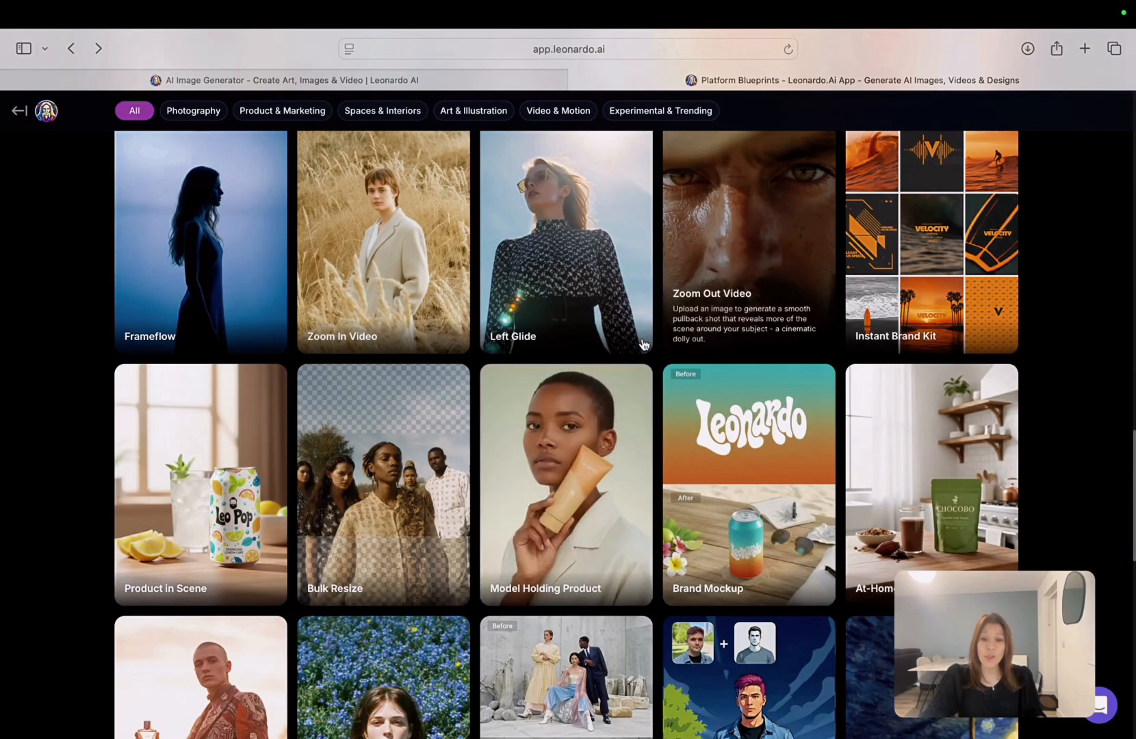
Open the Brand Mockup blueprint, add the uploaded white-on-black V Reborn logo as the brand element and continue to the text step.
left_click(742, 474)
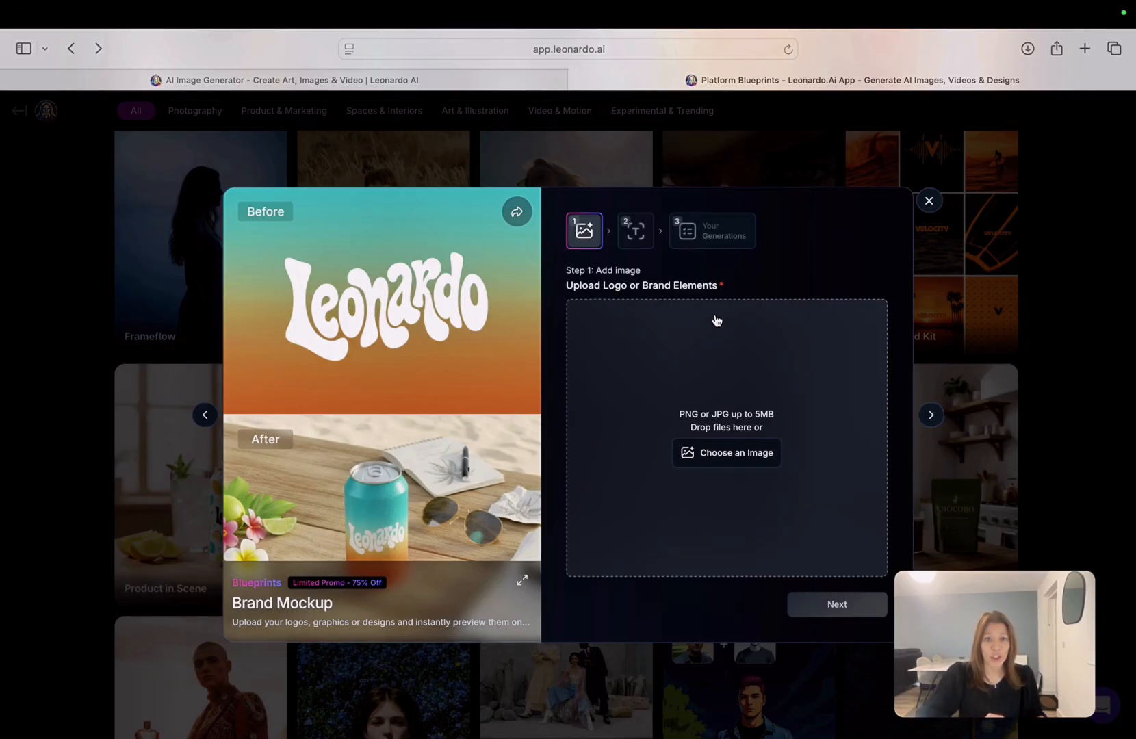
left_click(709, 461)
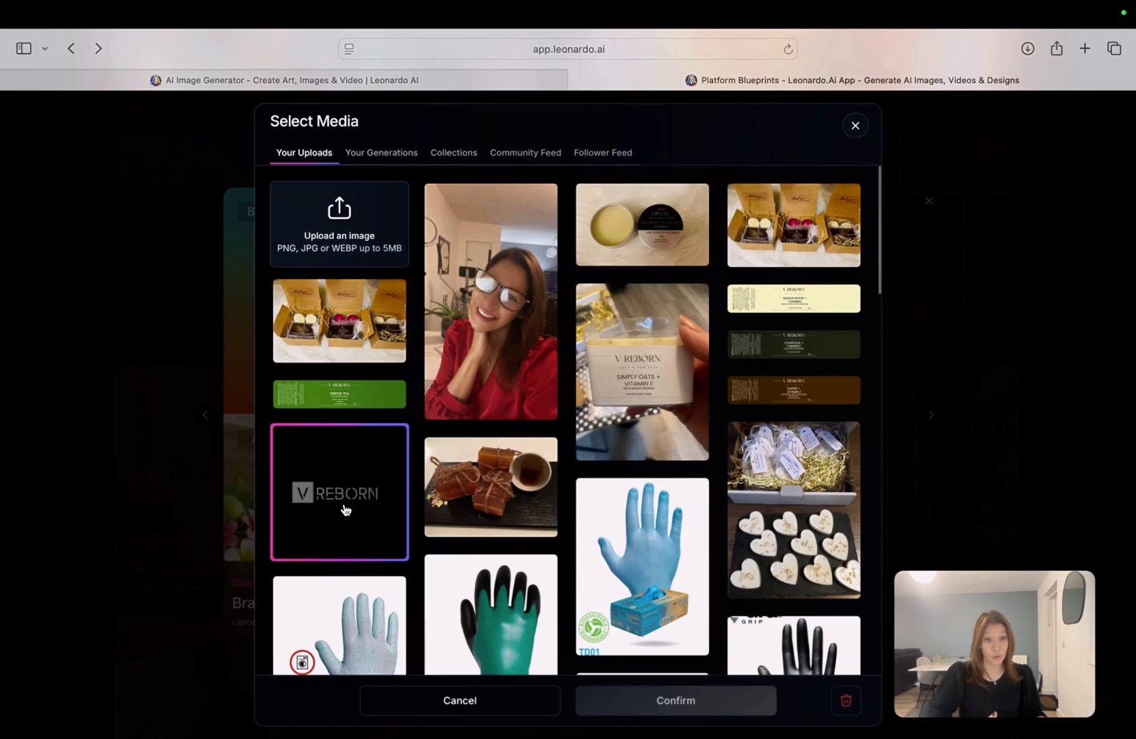
left_click(345, 509)
left_click(672, 705)
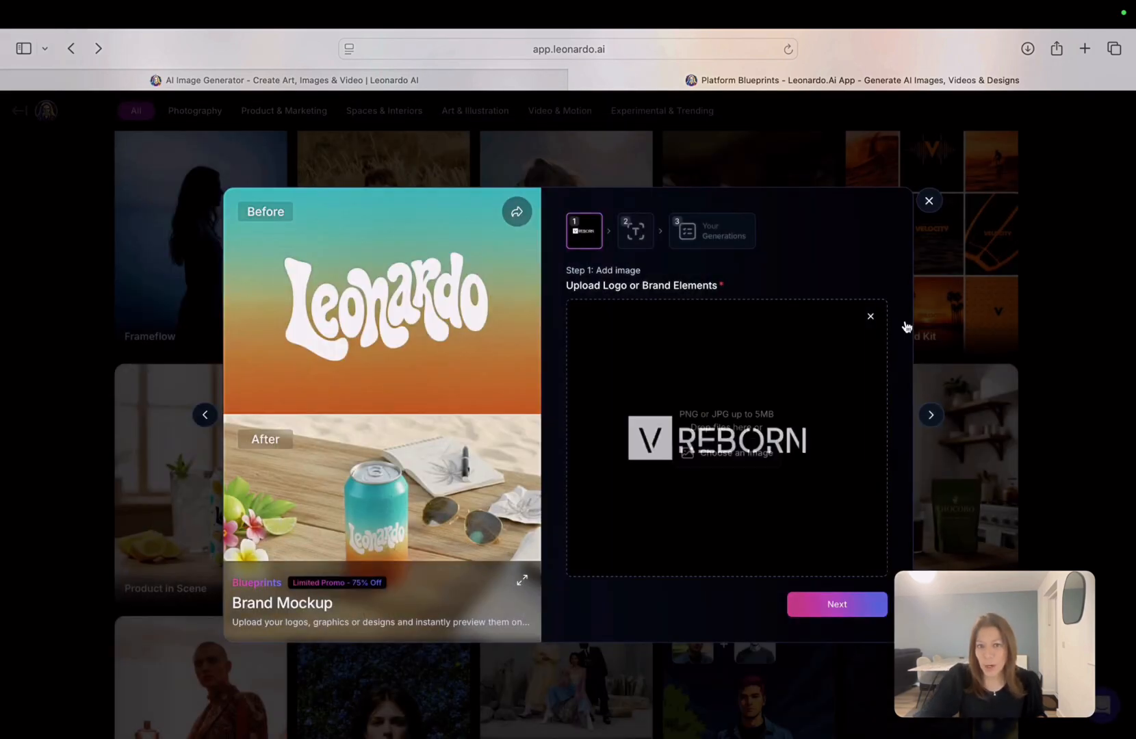
left_click(806, 609)
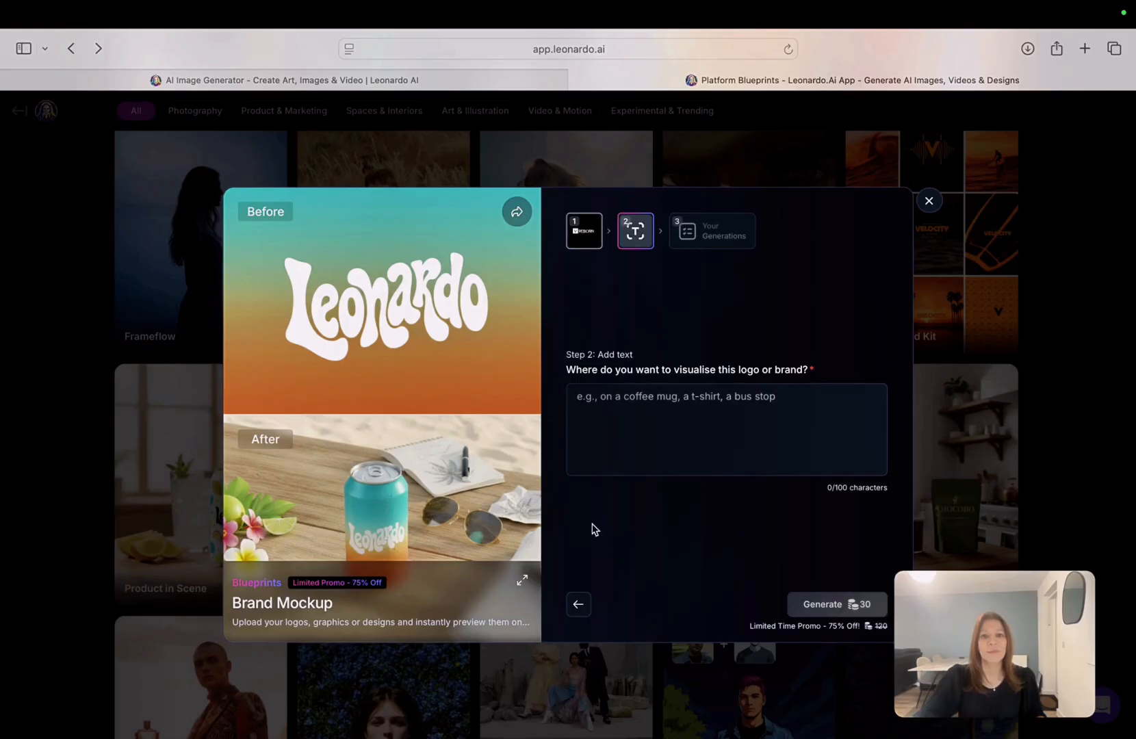
Describe where to visualise the logo as "In a billboard" and generate the brand mockups.
left_click(670, 433)
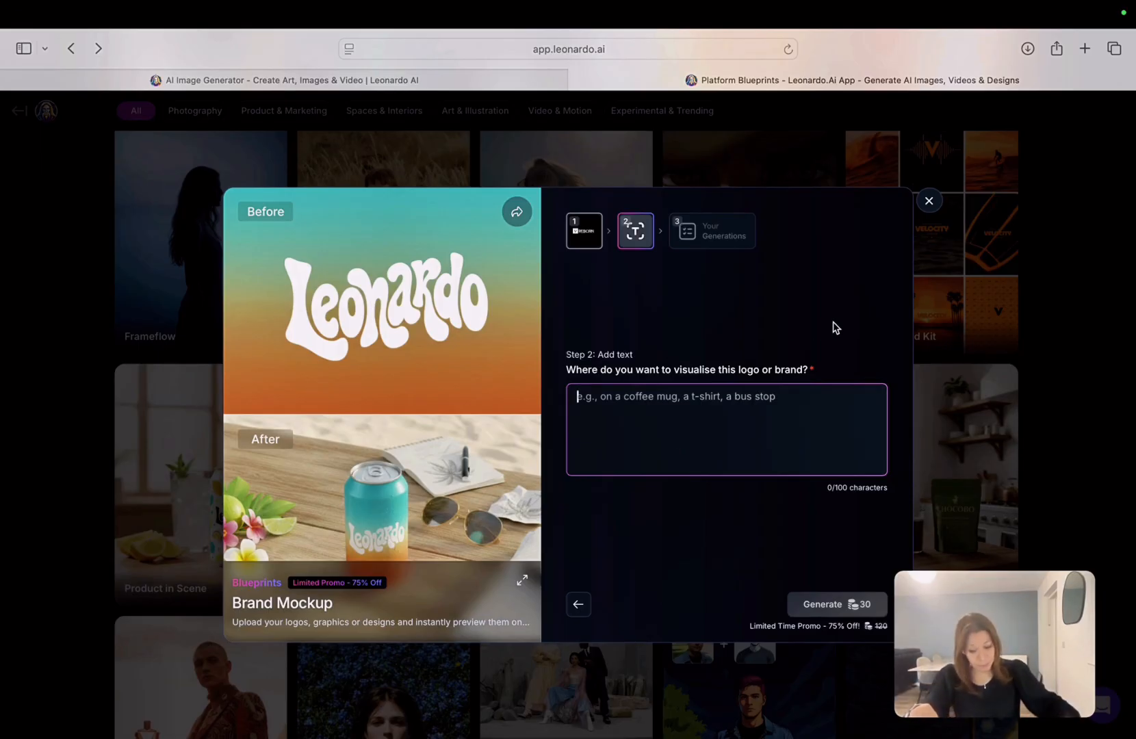
type("In a bi")
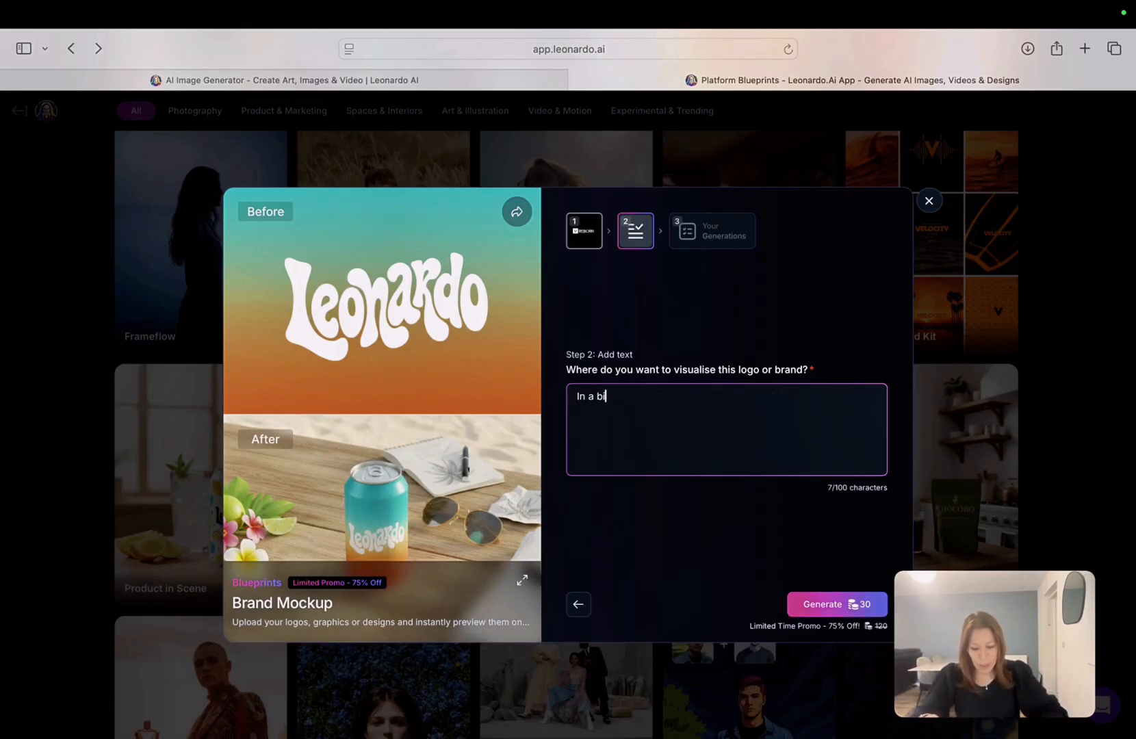
type("llboard")
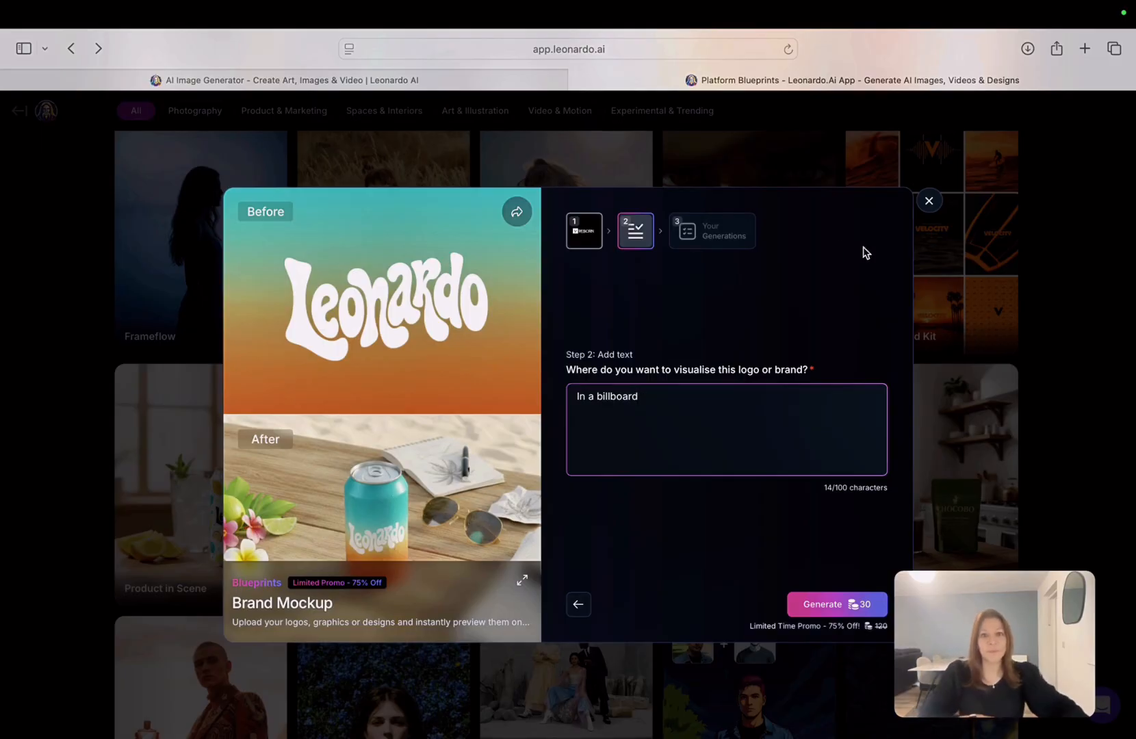
left_click(822, 611)
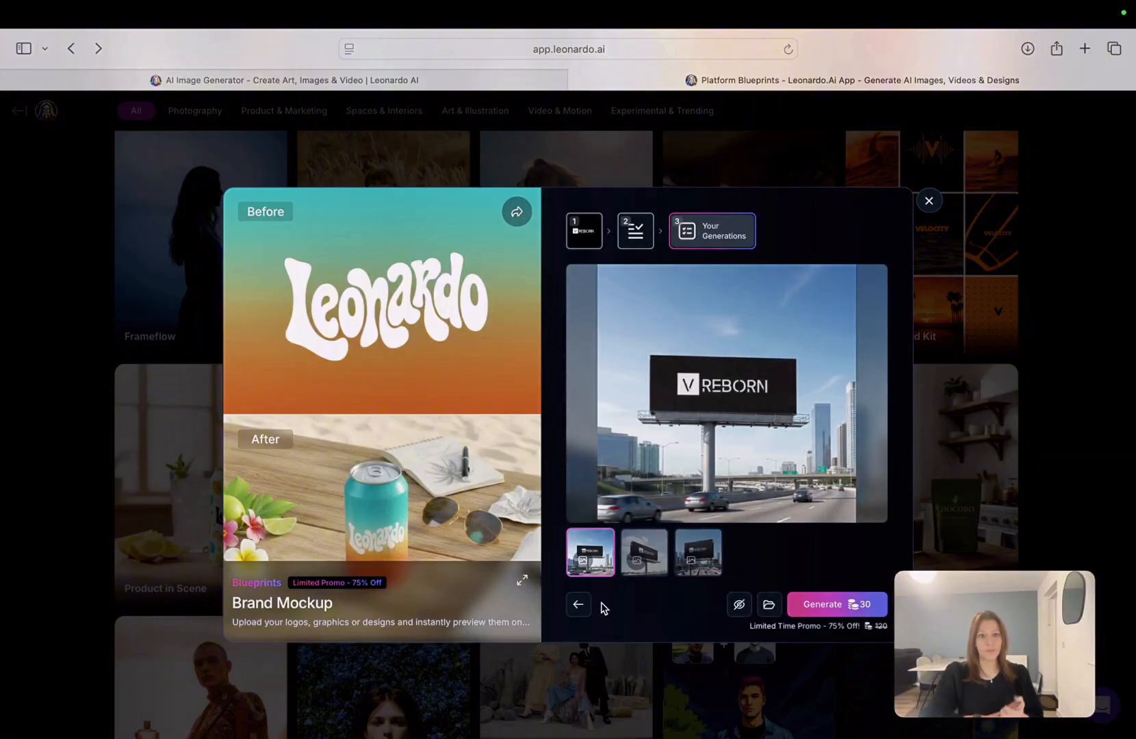
Look through the generated V Reborn billboard mockups at full size, and close the viewer and the Brand Mockup blueprint.
left_click(644, 551)
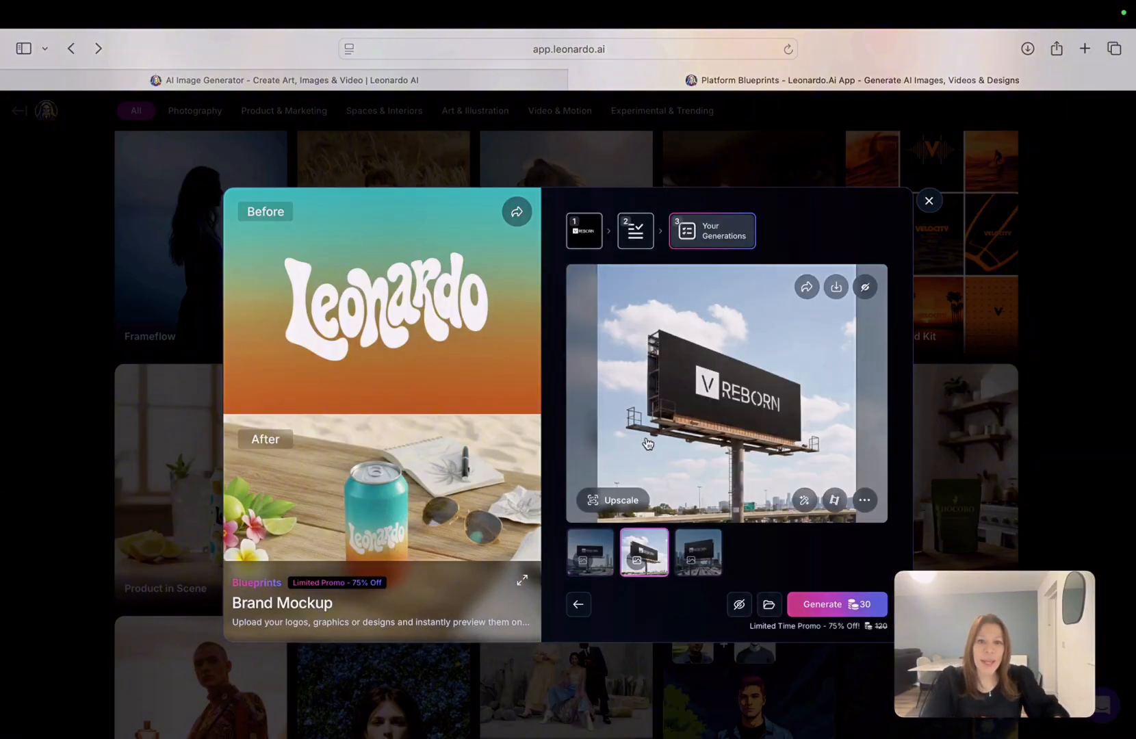
left_click(596, 556)
left_click(699, 385)
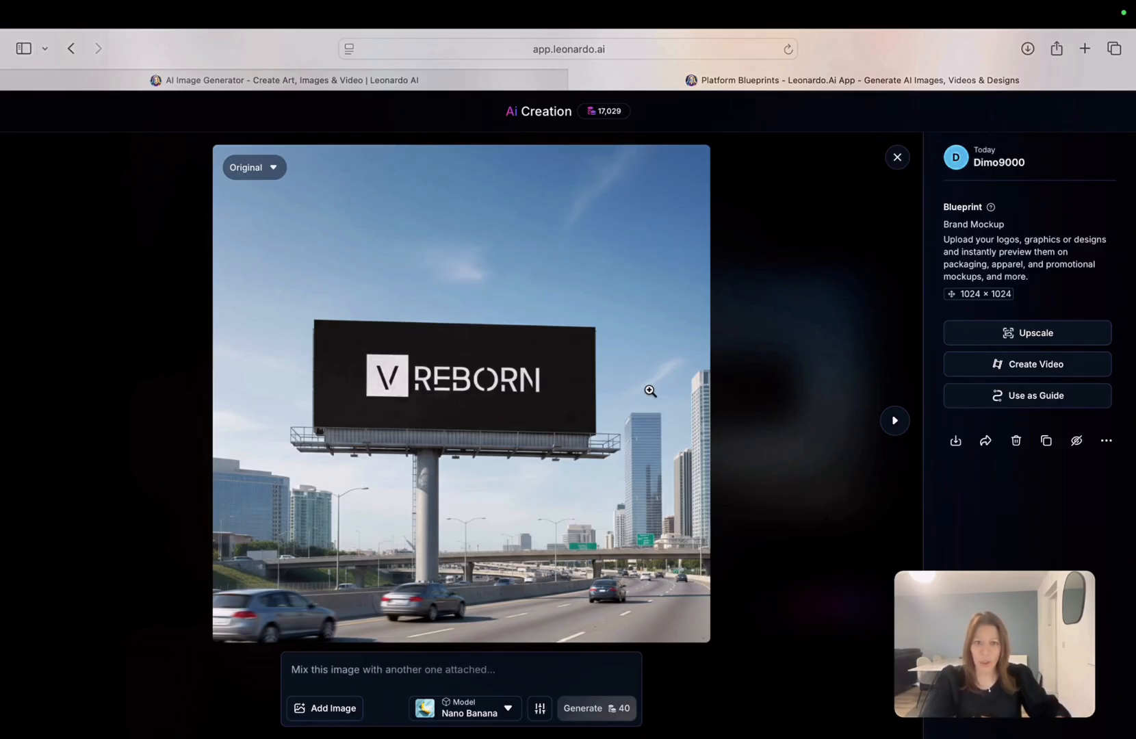
left_click(897, 425)
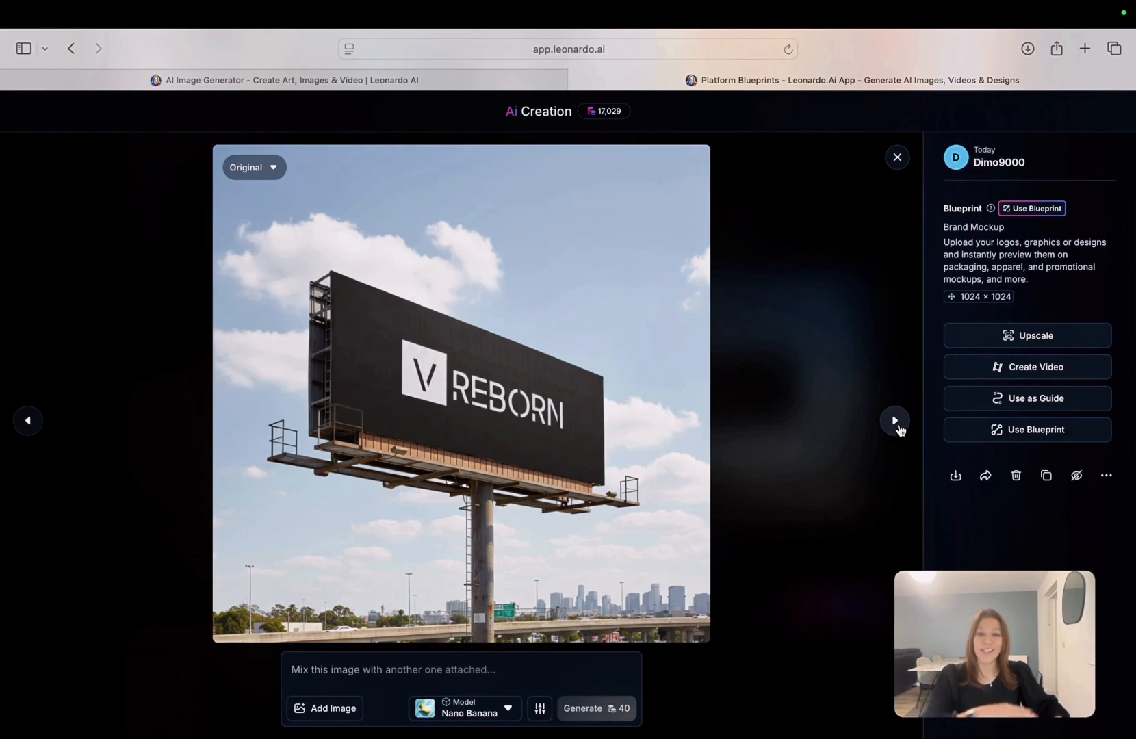
left_click(897, 426)
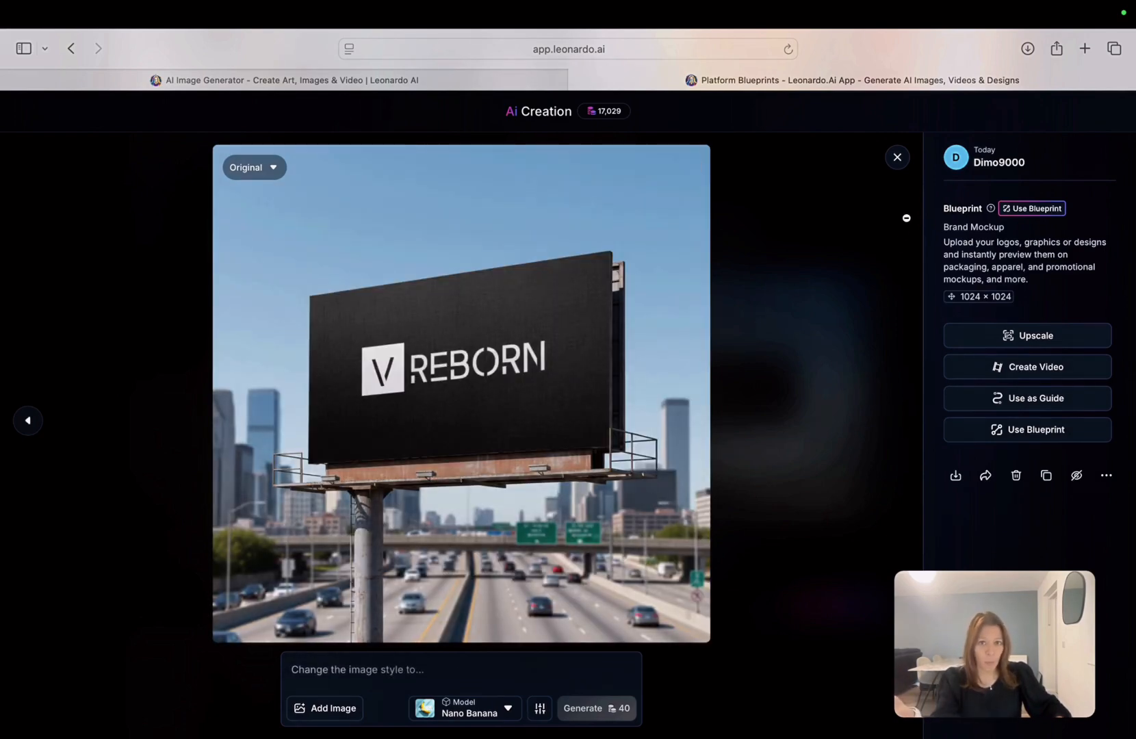
left_click(898, 159)
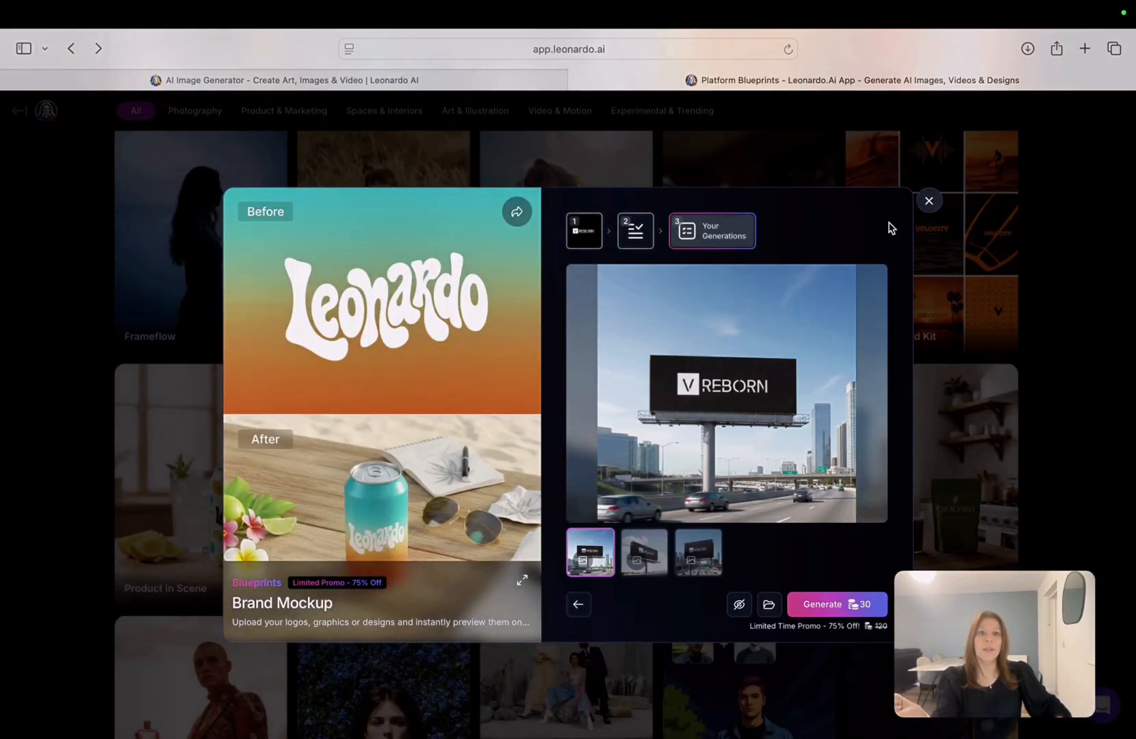
left_click(929, 199)
Find the Model Holding Product blueprint in the gallery, look at its person-photo upload step and close it.
scroll(727, 479, "up", 5)
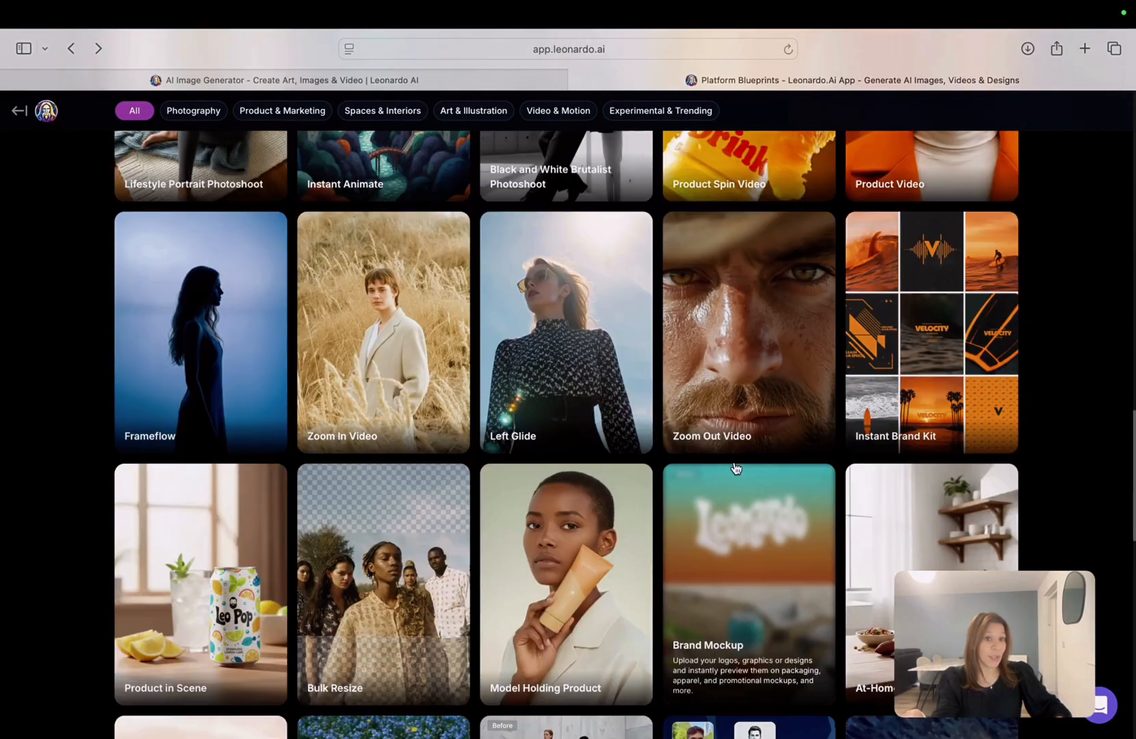
scroll(732, 468, "down", 6)
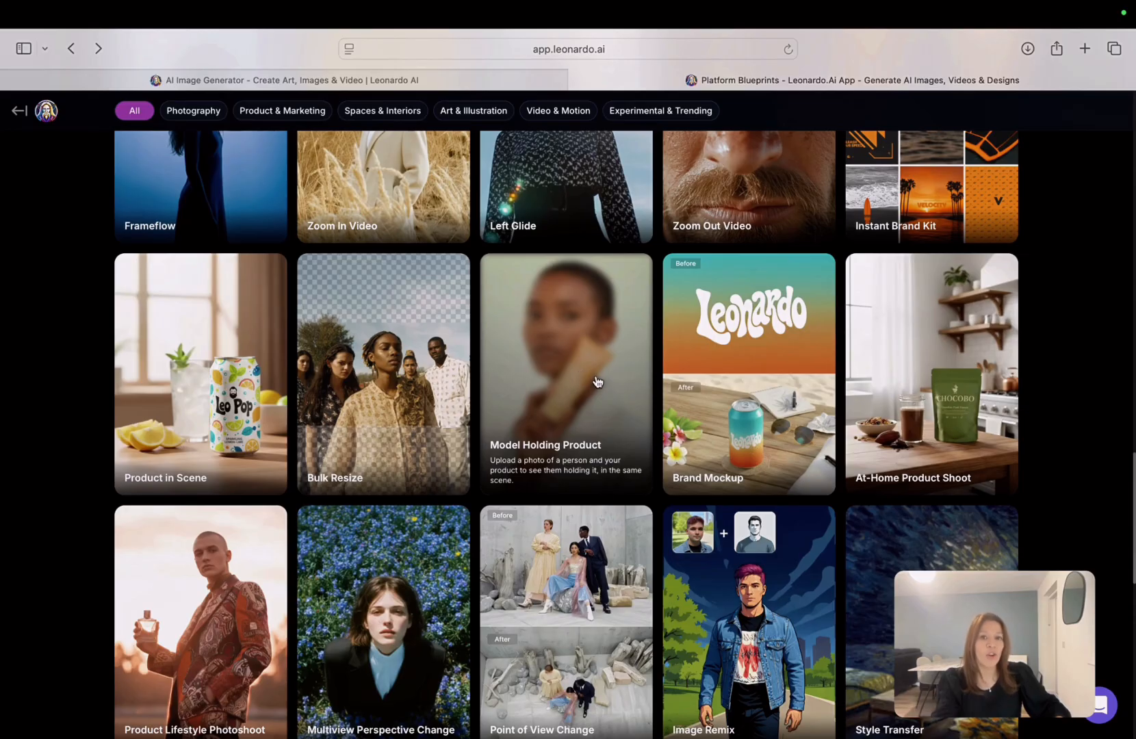
left_click(595, 381)
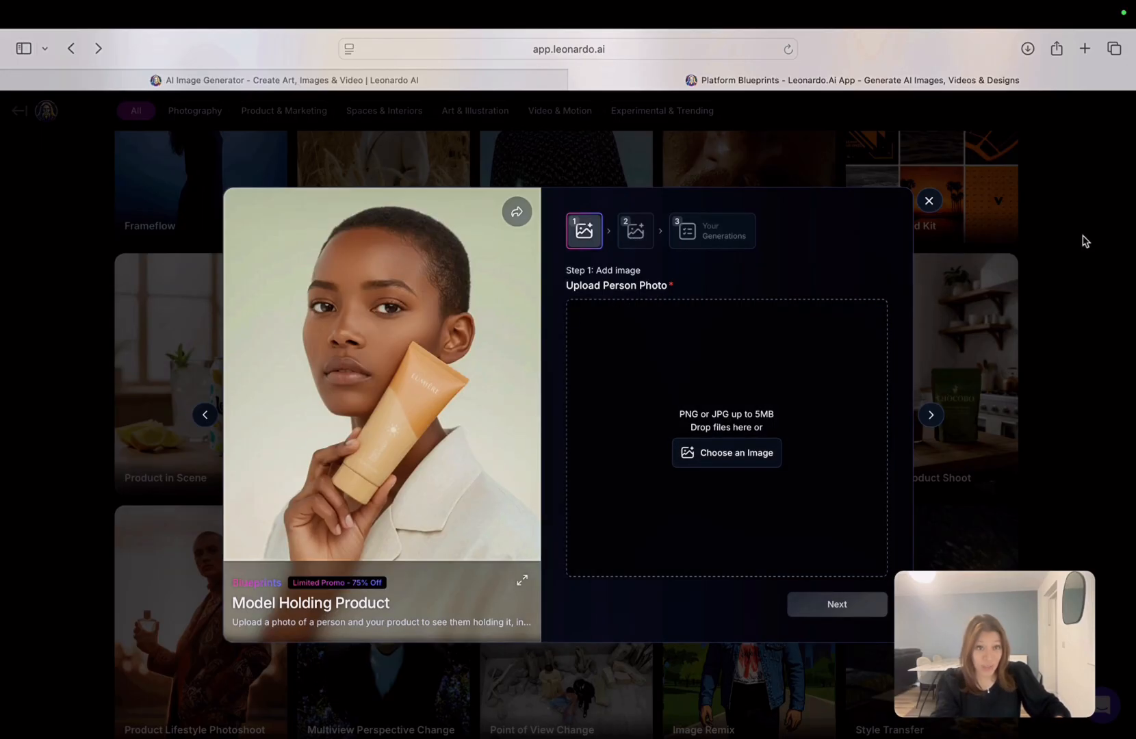
left_click(929, 201)
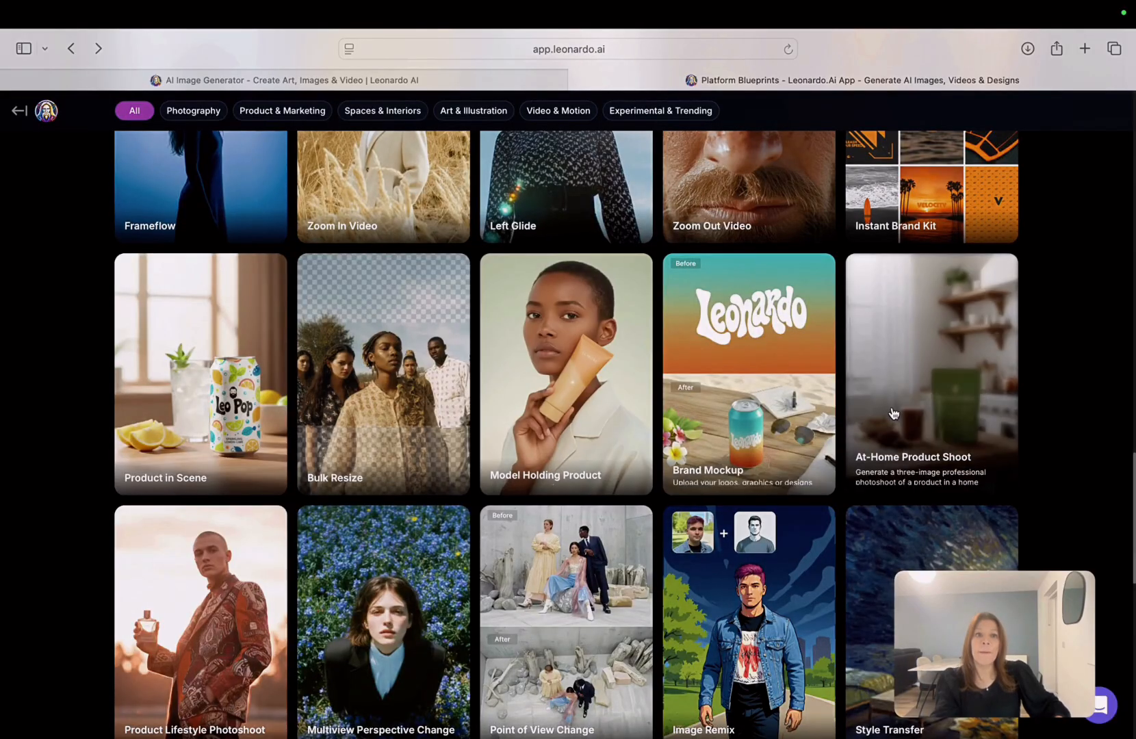
Browse the rest of the blueprint gallery, look at the Change My Hairstyle blueprint's selfie upload step and close it.
scroll(868, 418, "down", 15)
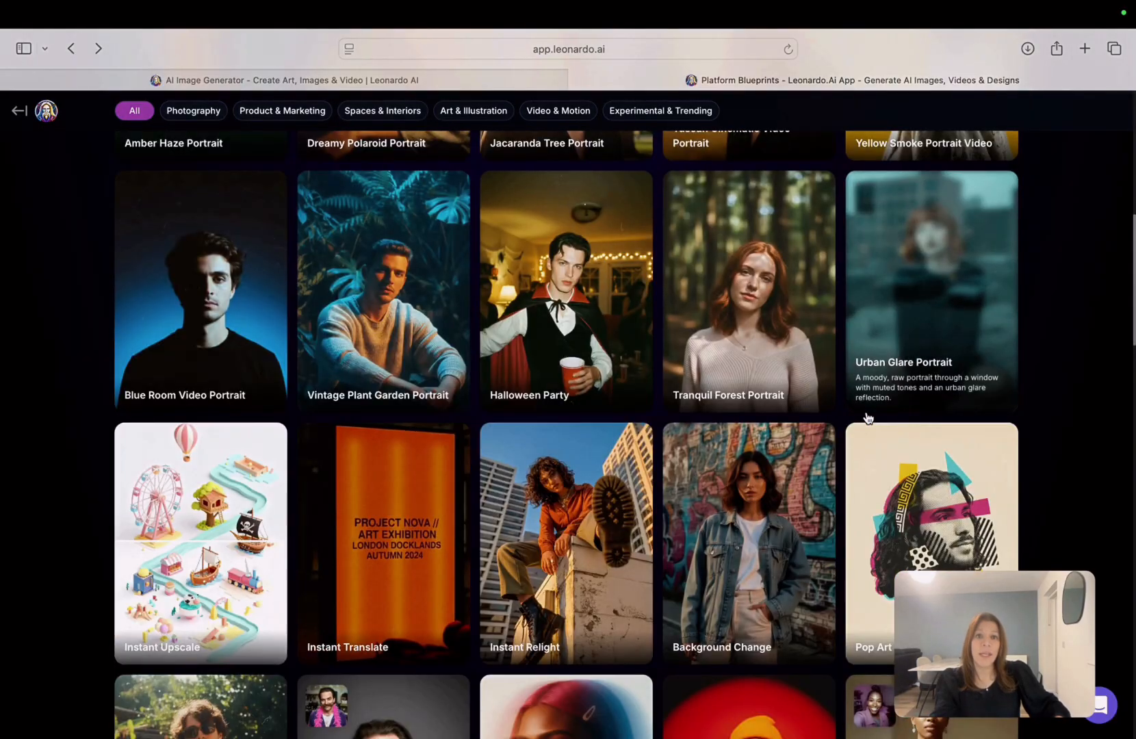
scroll(857, 421, "down", 15)
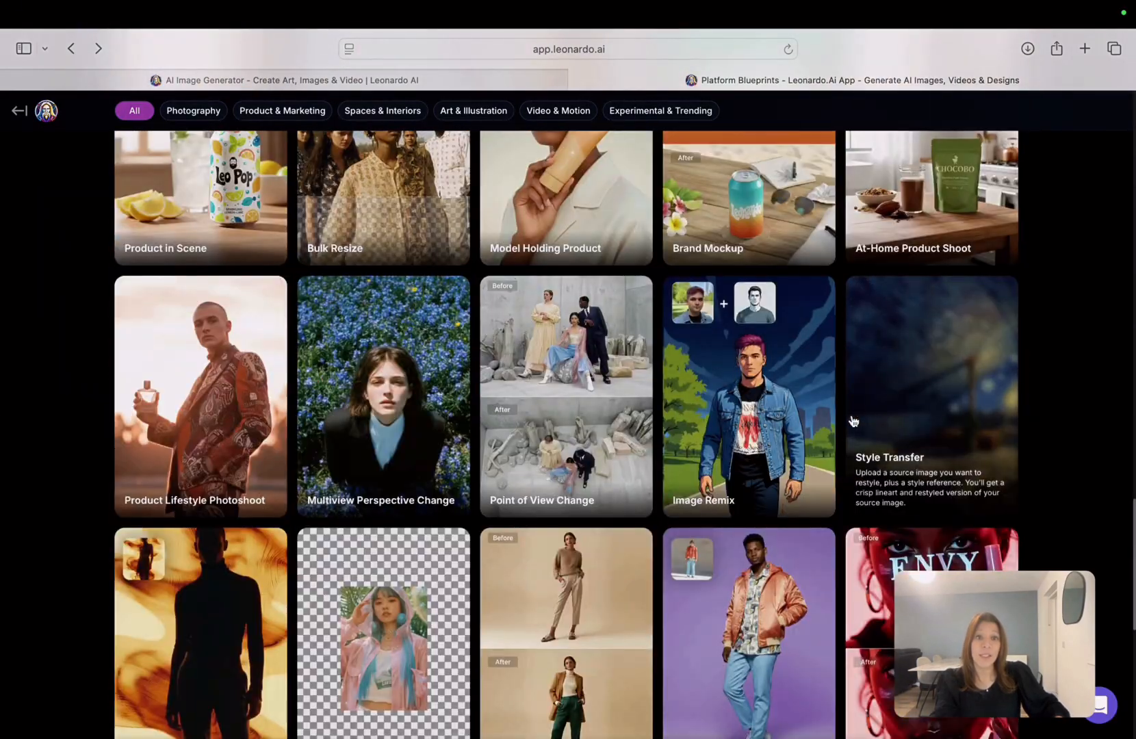
scroll(853, 420, "down", 5)
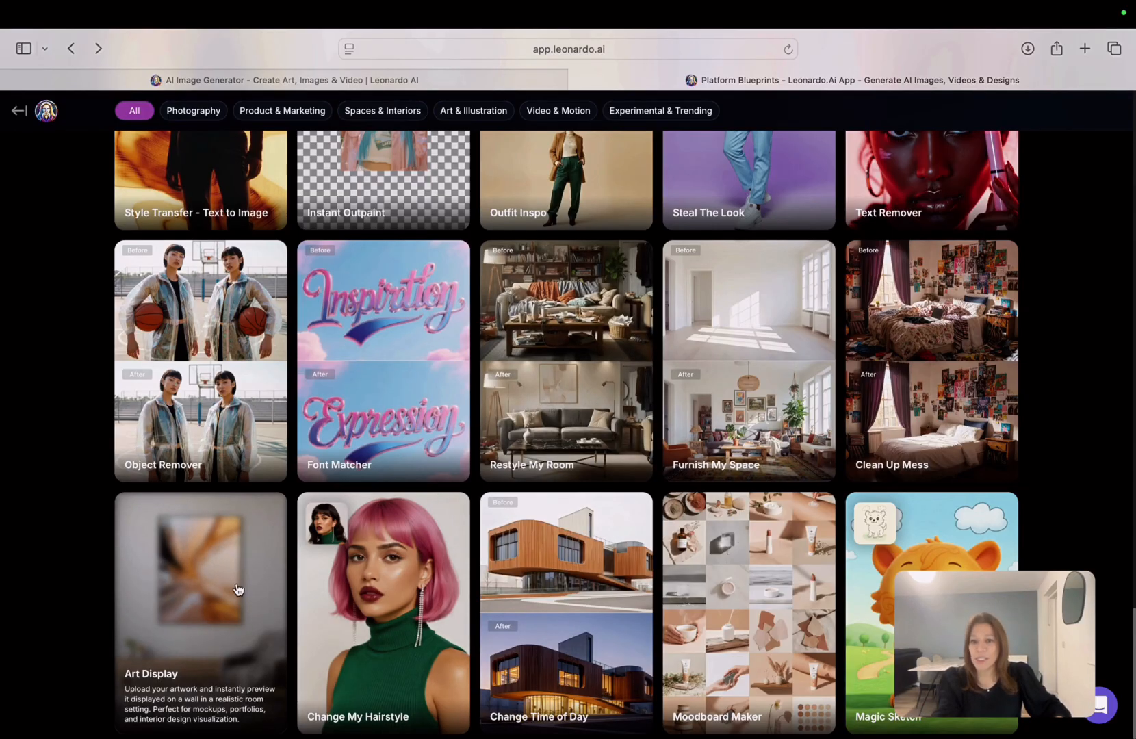
left_click(421, 609)
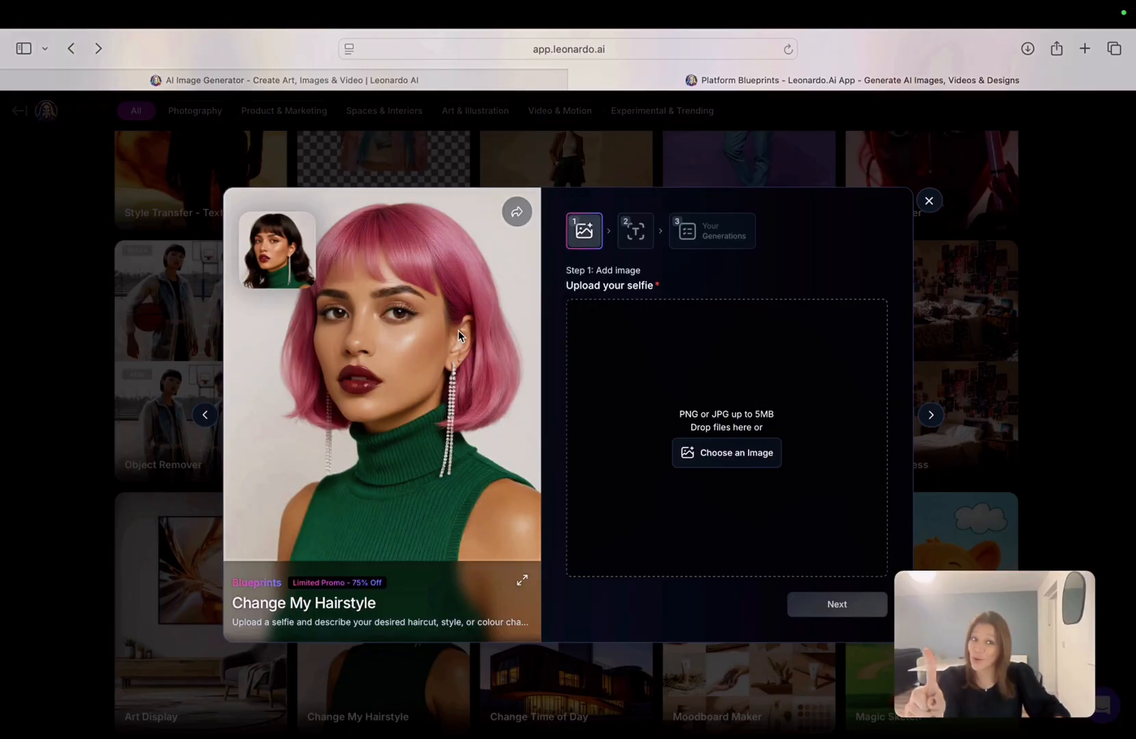
left_click(935, 203)
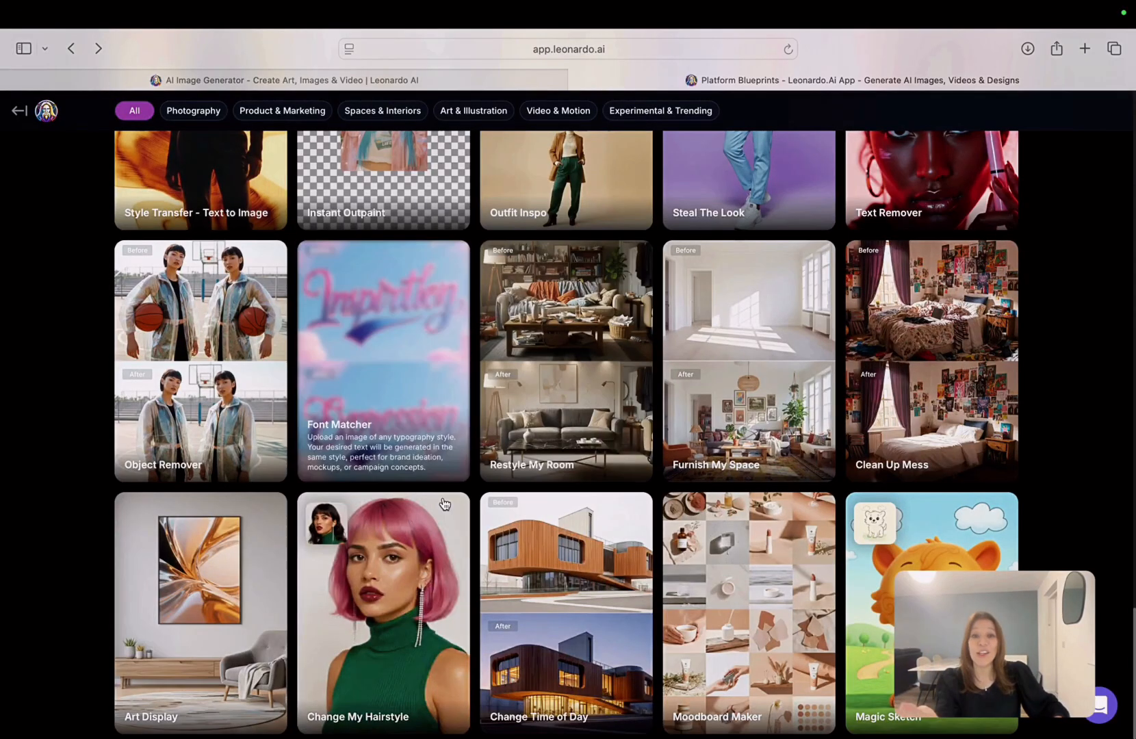
Open the Change Time of Day blueprint and add the first V Reborn highway billboard from your generations as its image.
left_click(578, 604)
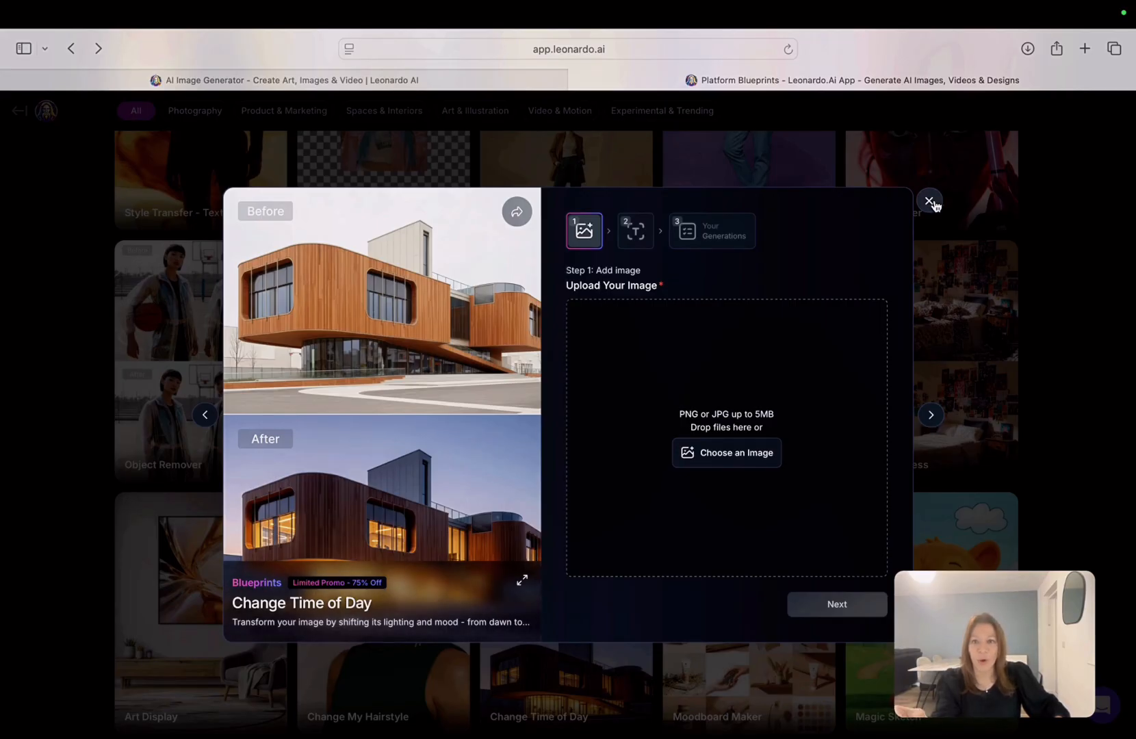
left_click(726, 460)
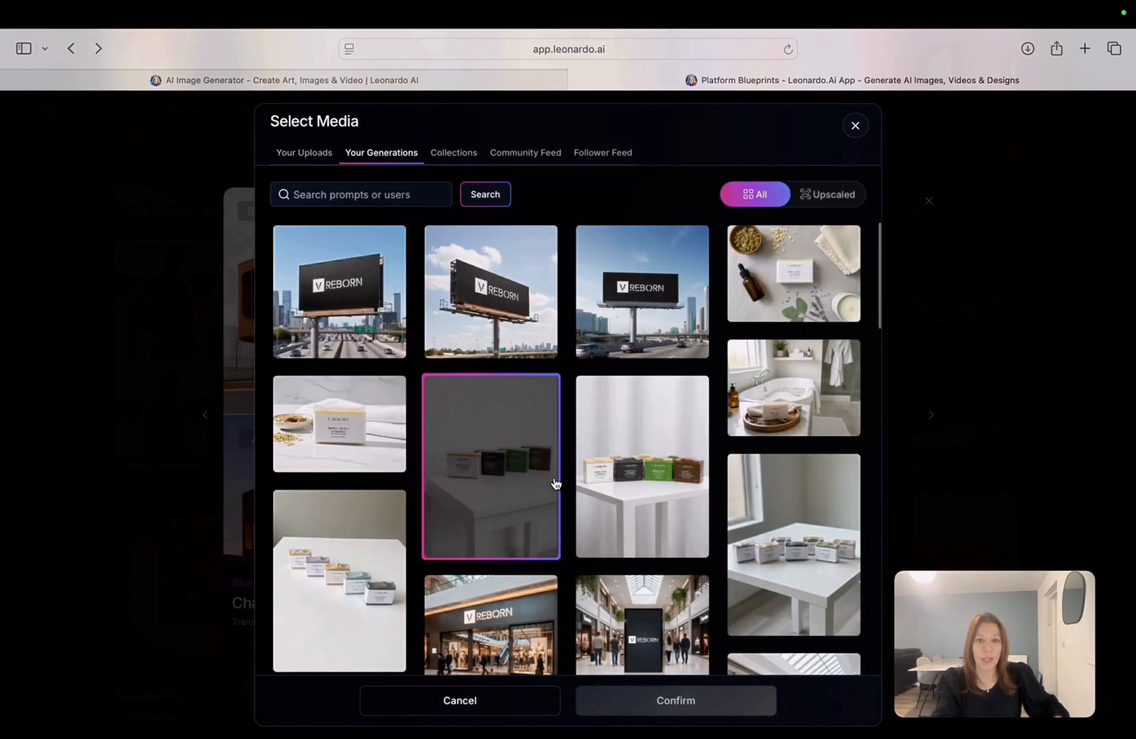
left_click(489, 309)
left_click(341, 313)
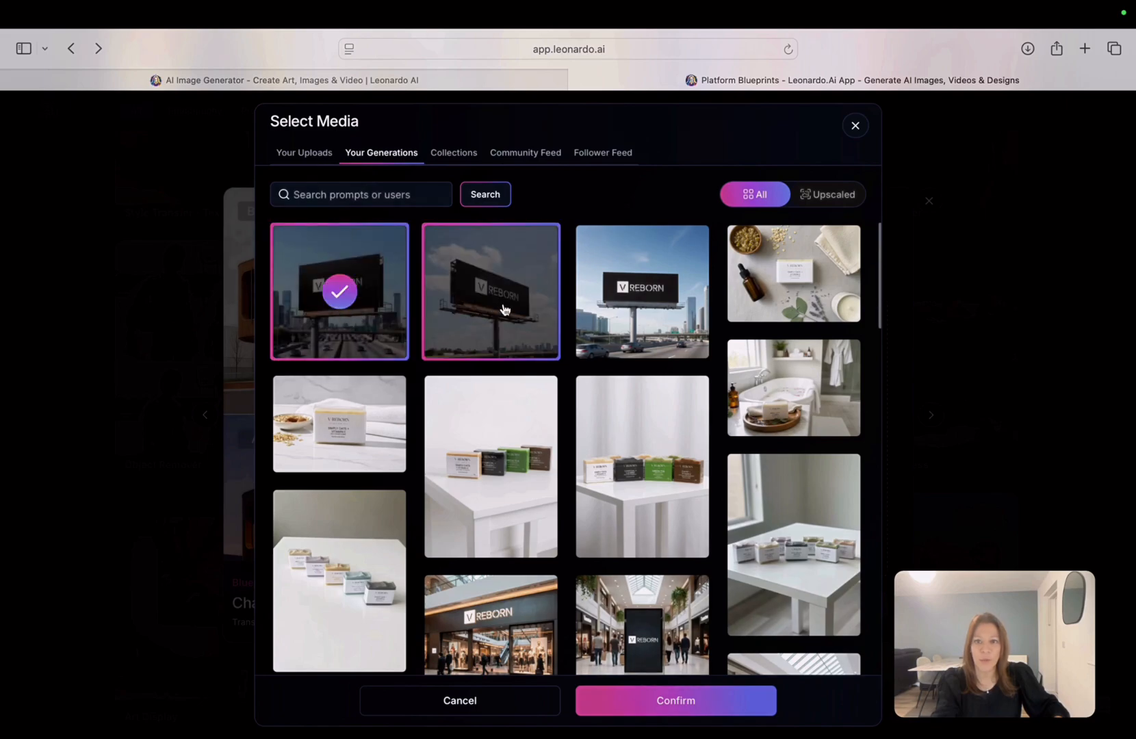
left_click(641, 710)
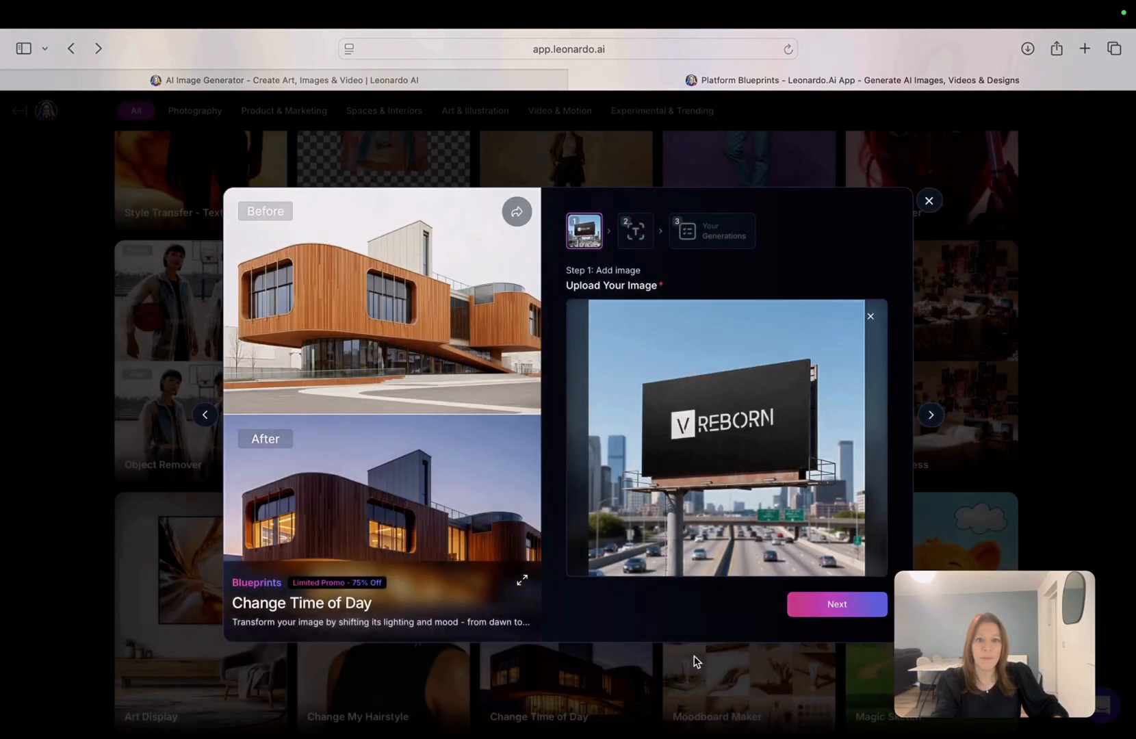
Enter "Nightime" as the time of day to apply and generate the relit billboard image.
left_click(806, 604)
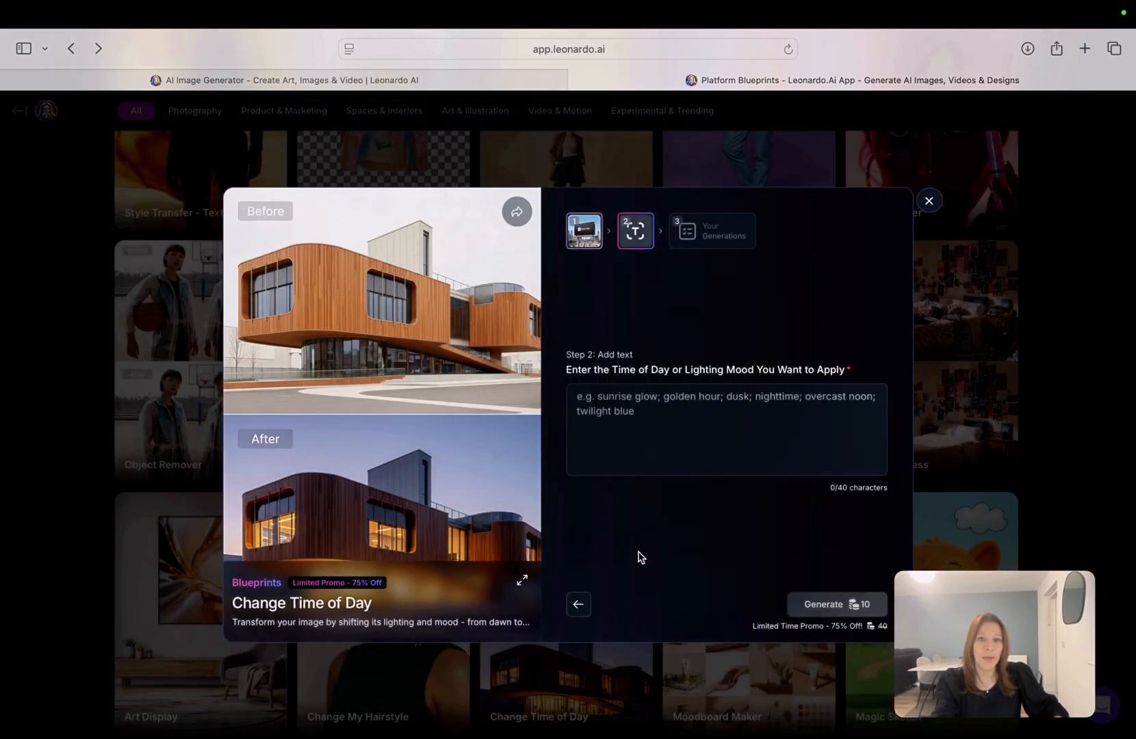
left_click(581, 403)
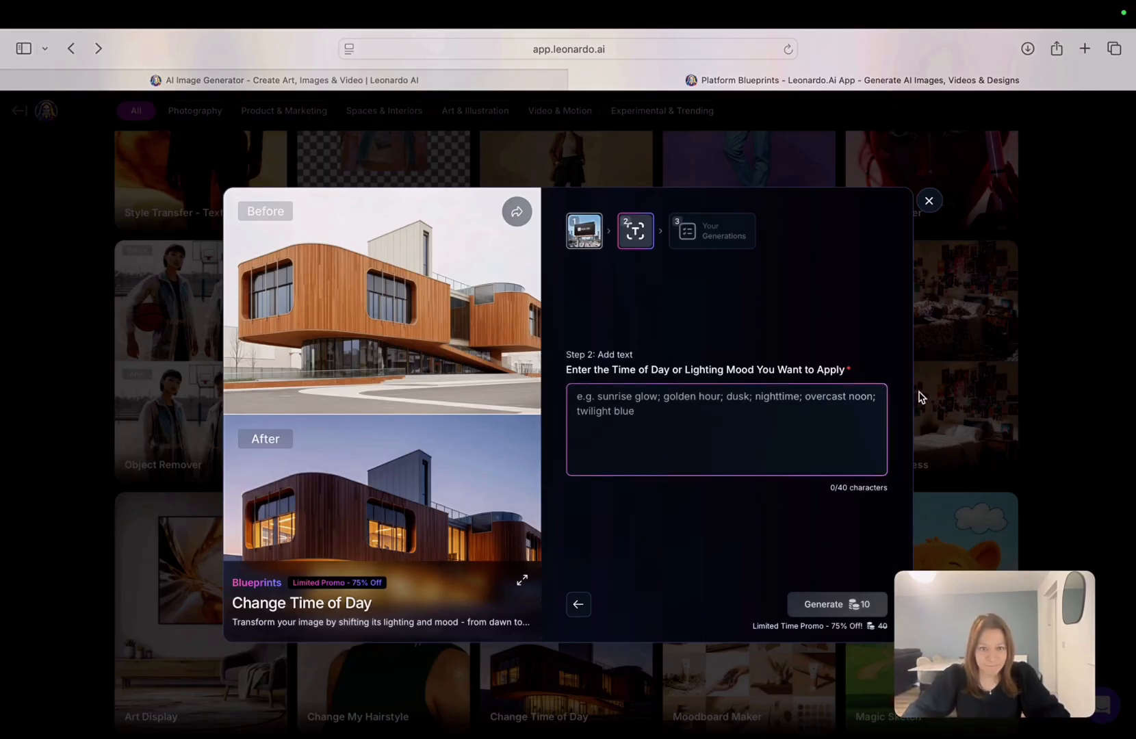
type("Nightime")
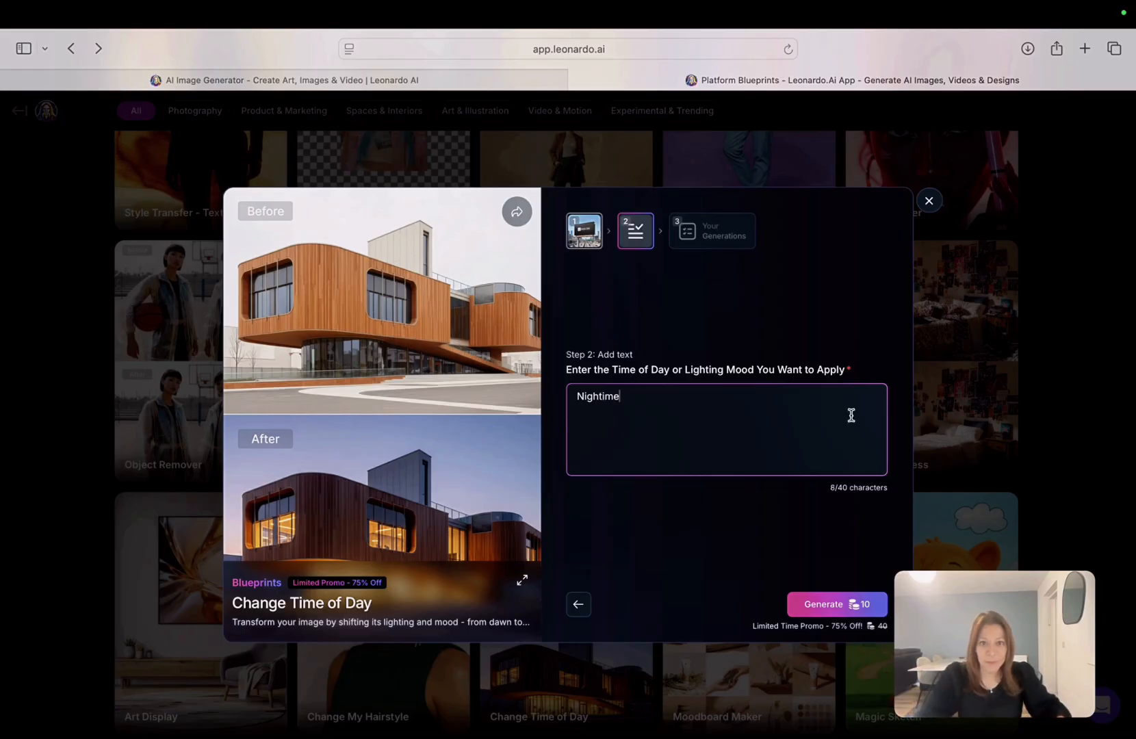
left_click(752, 513)
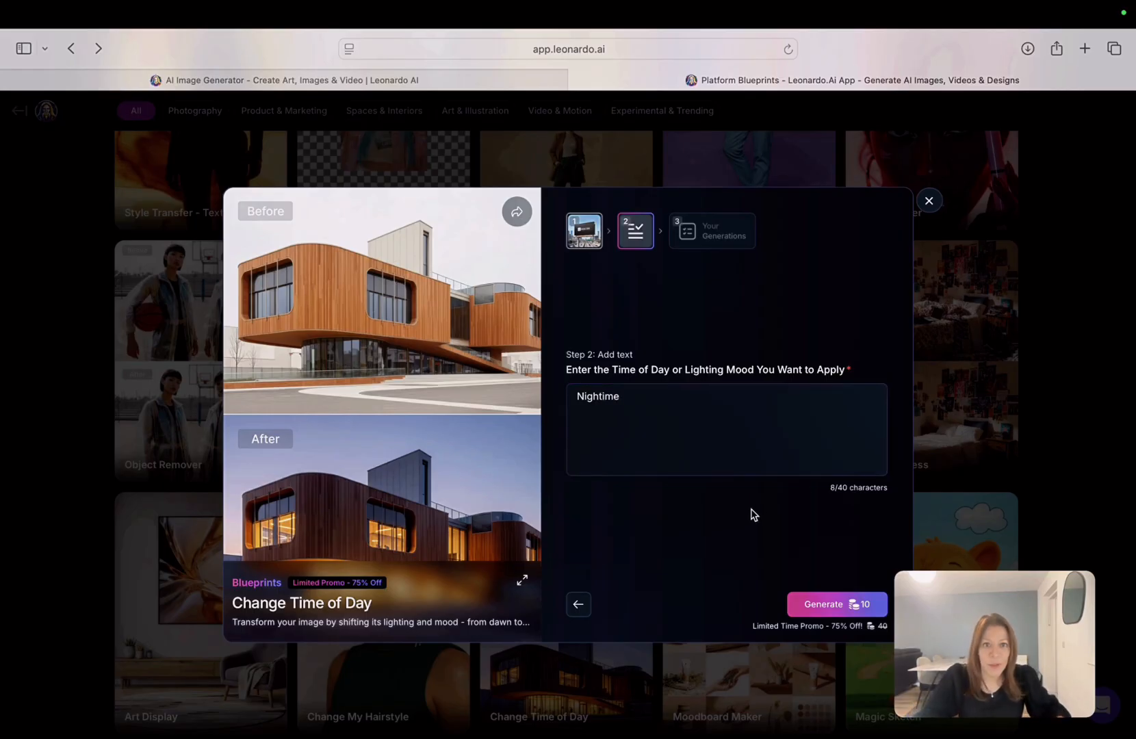
left_click(838, 617)
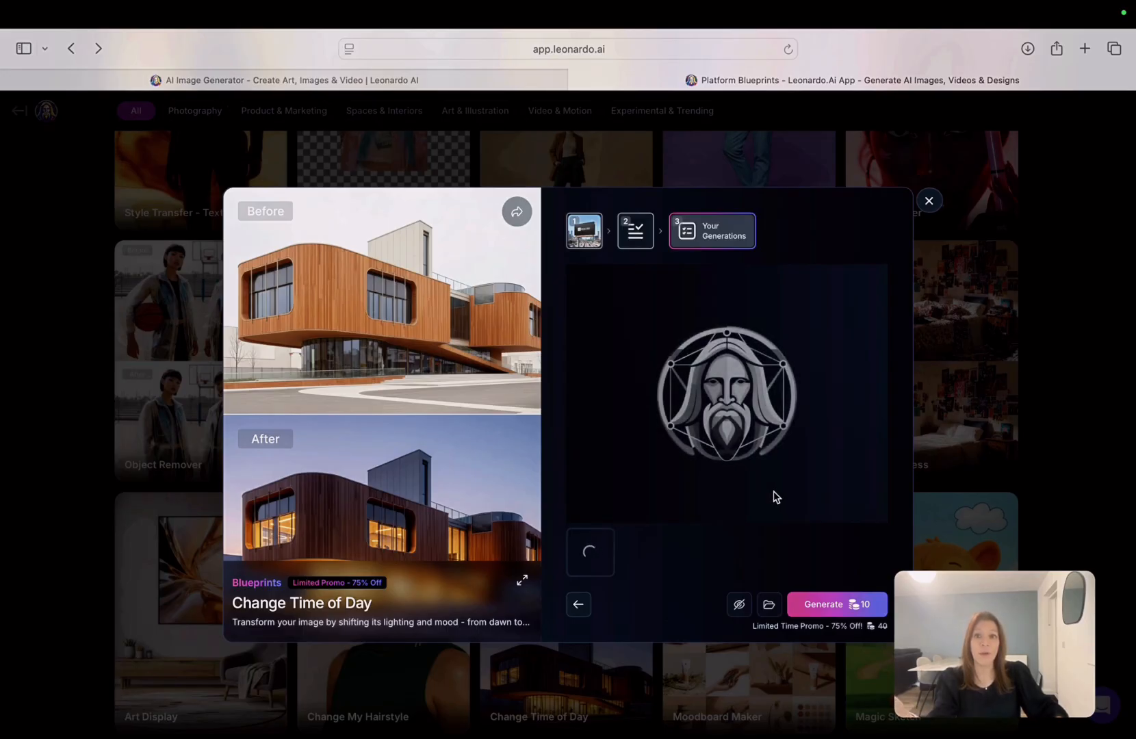
View the generated night version of the billboard at full size, and leave the blueprints for the home page.
mouse_move(772, 481)
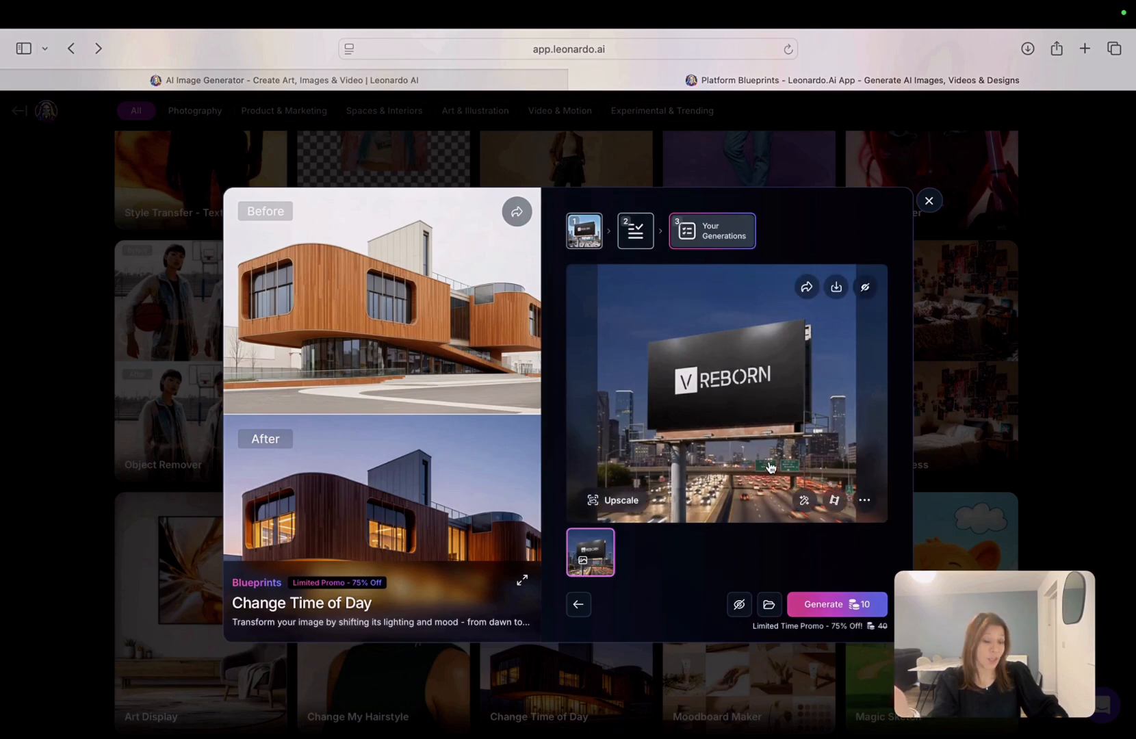
left_click(746, 423)
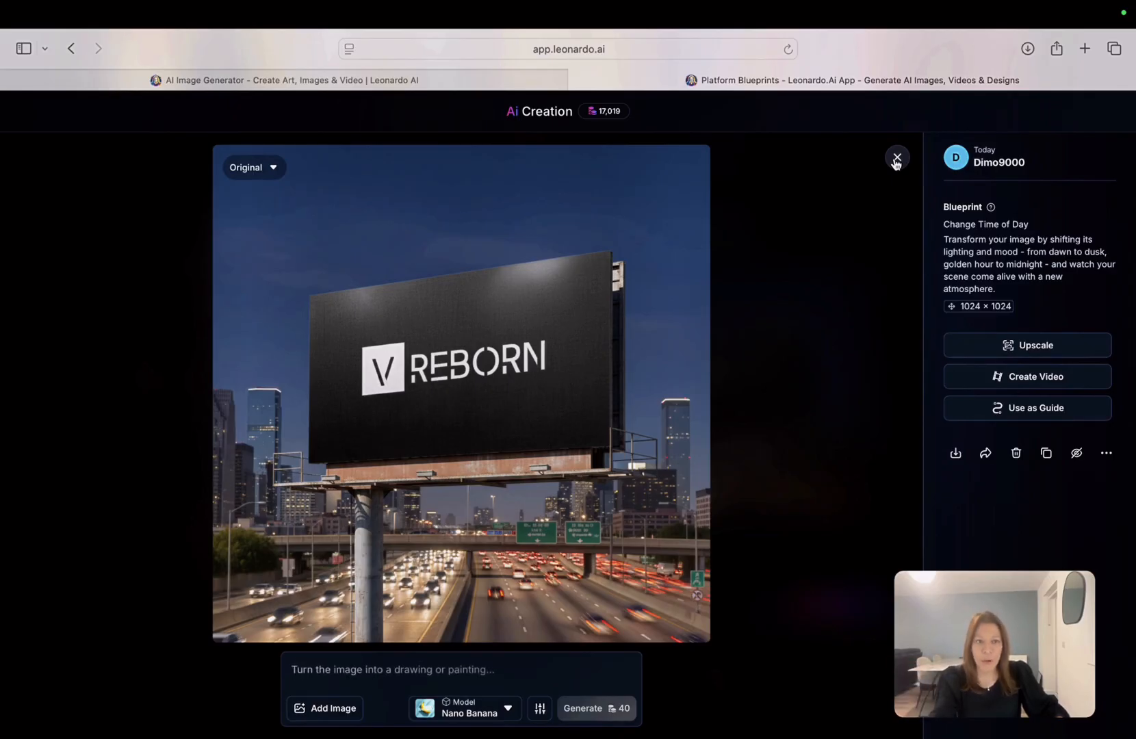
left_click(896, 158)
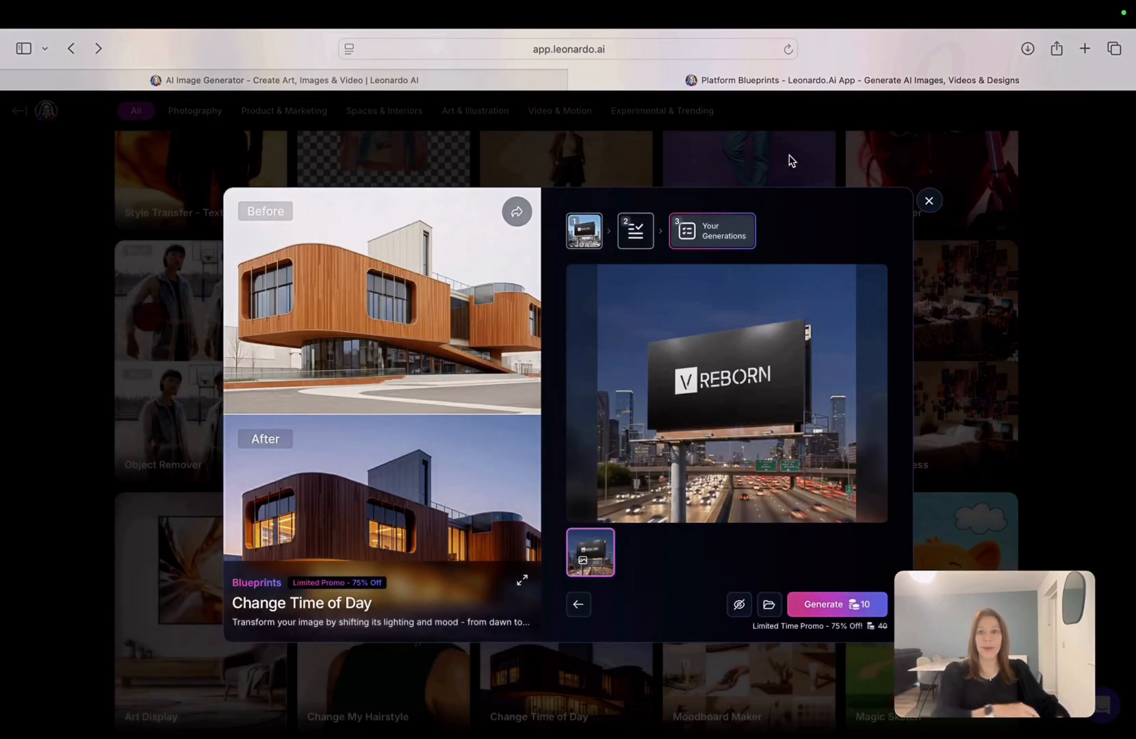
left_click(929, 200)
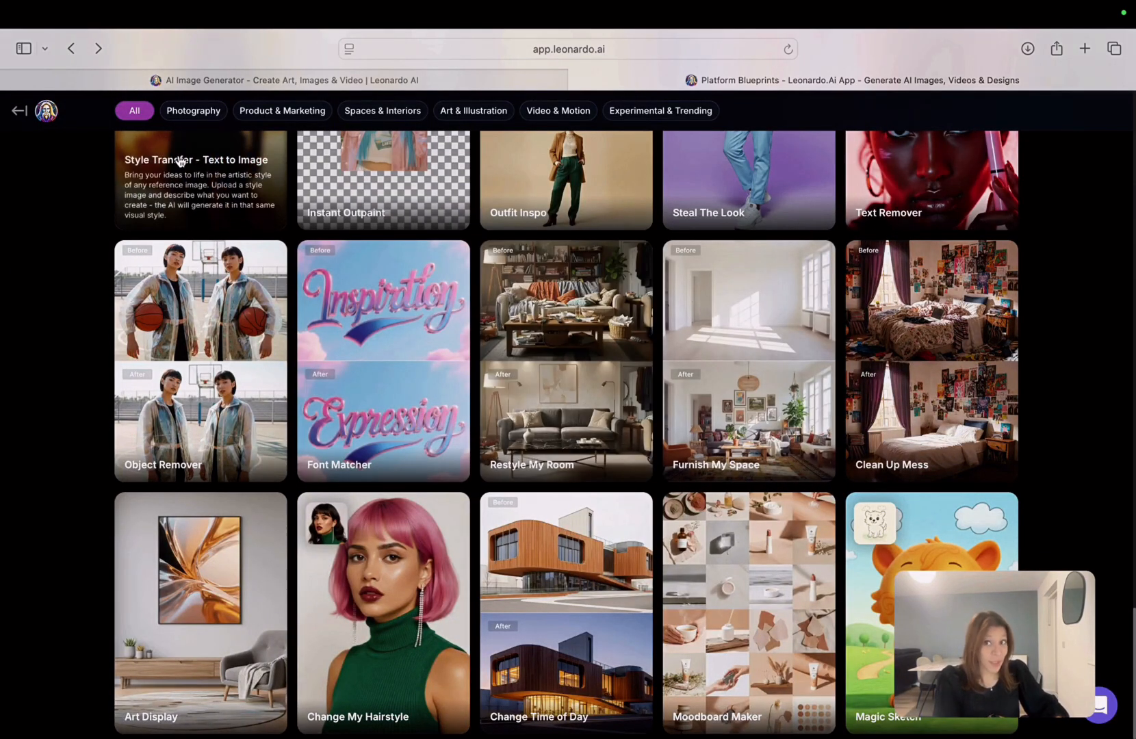
left_click(19, 112)
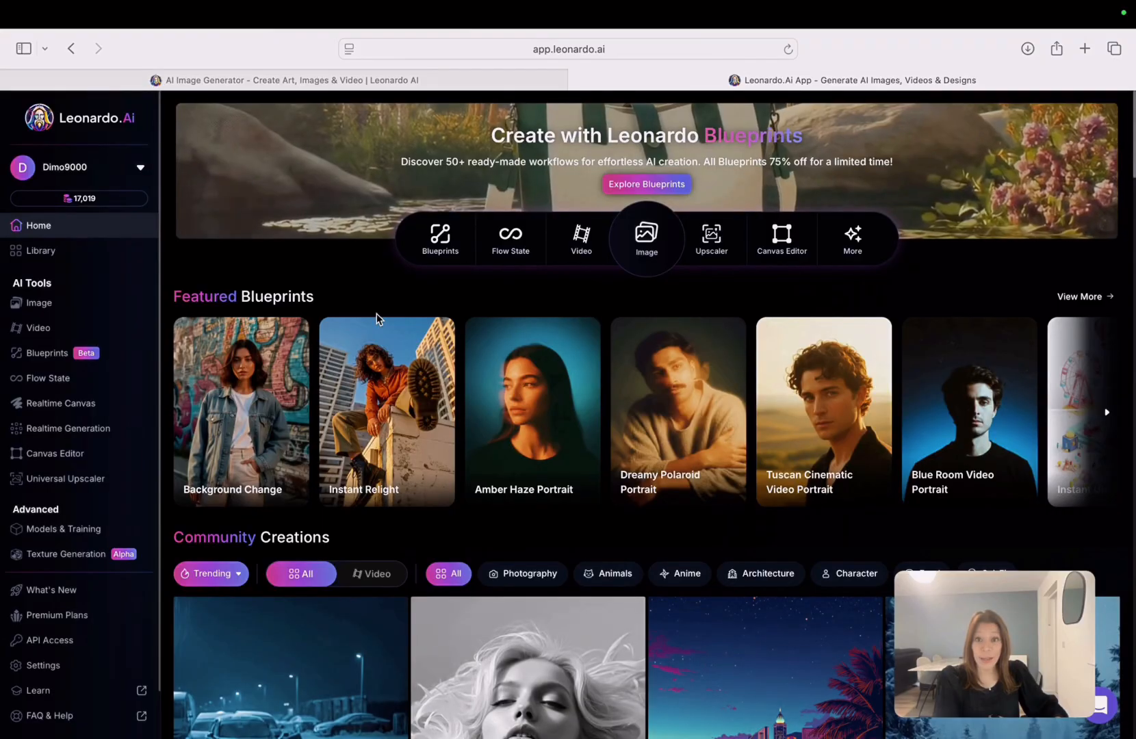